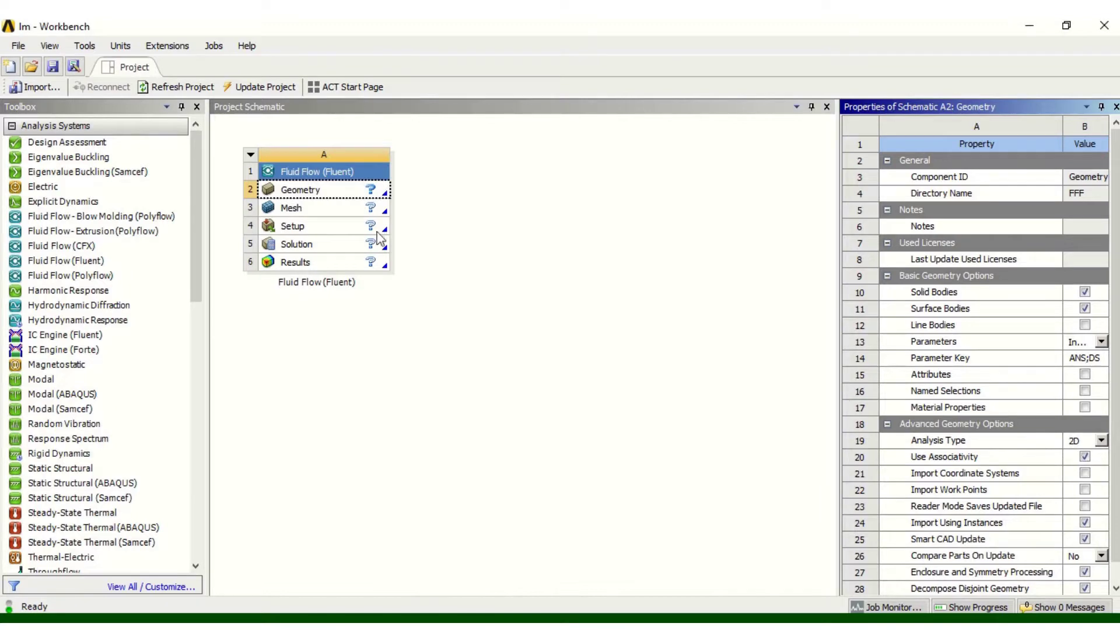
Step: Open the Fluid Flow (Fluent) system's geometry for editing in DesignModeler
click(304, 197)
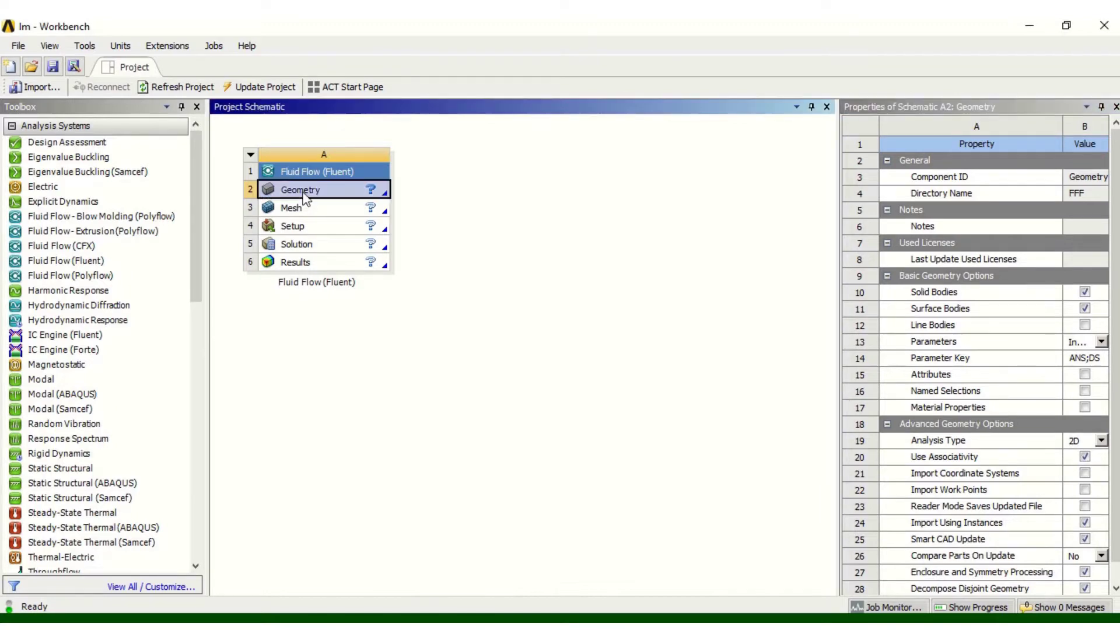
right_click(305, 197)
click(332, 220)
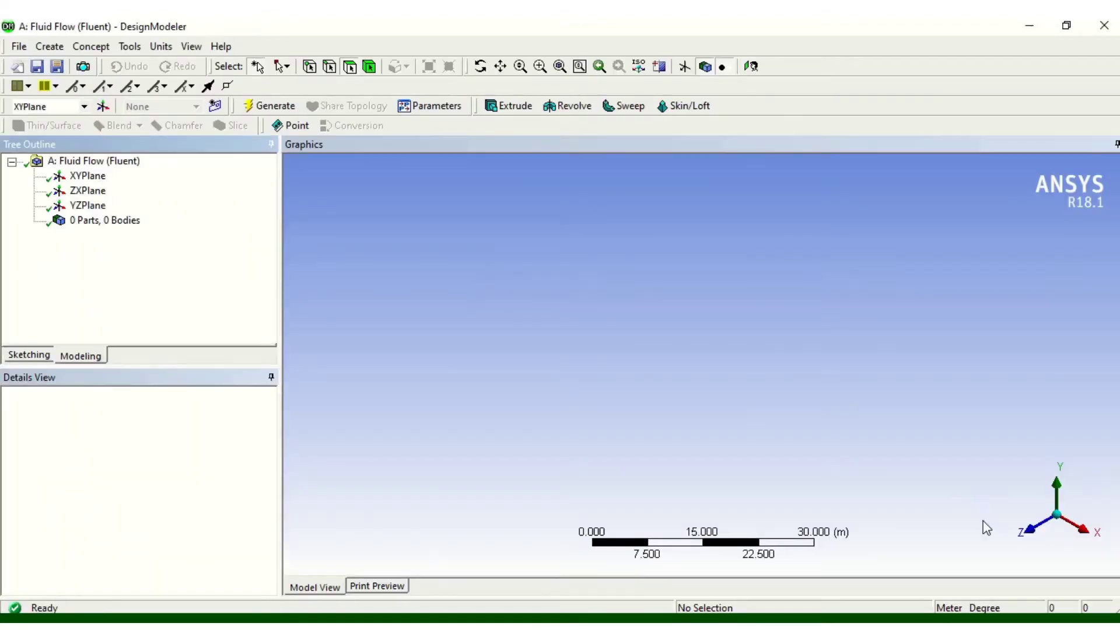
Step: Sketch a rectangle about 24 m long and 3.8 m high on the XYPlane, with its lower-left corner at the origin
click(1026, 529)
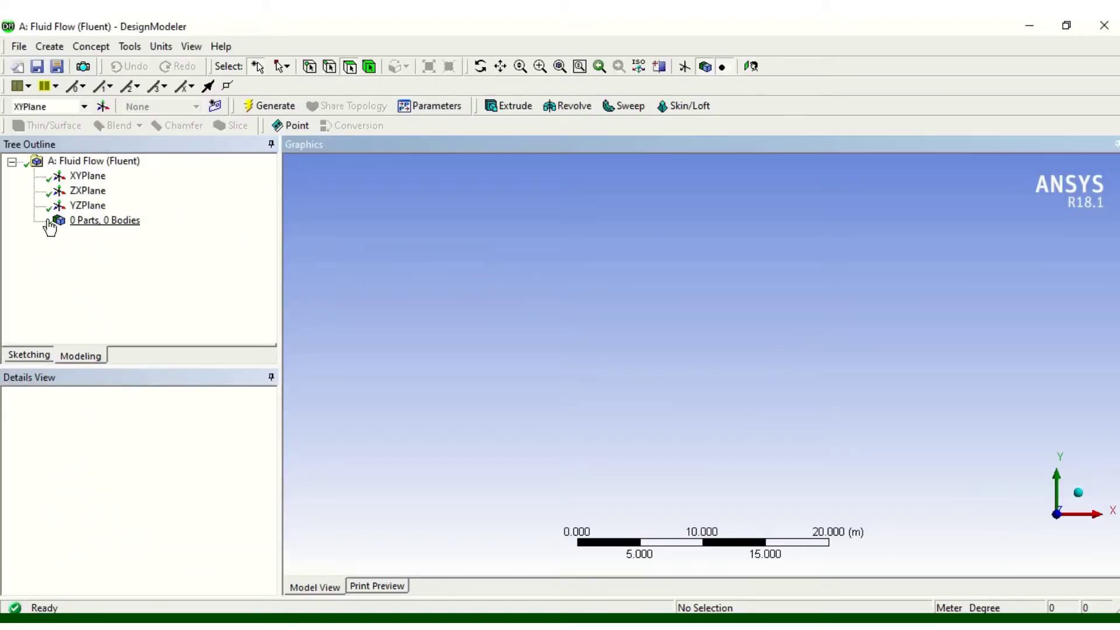
click(81, 176)
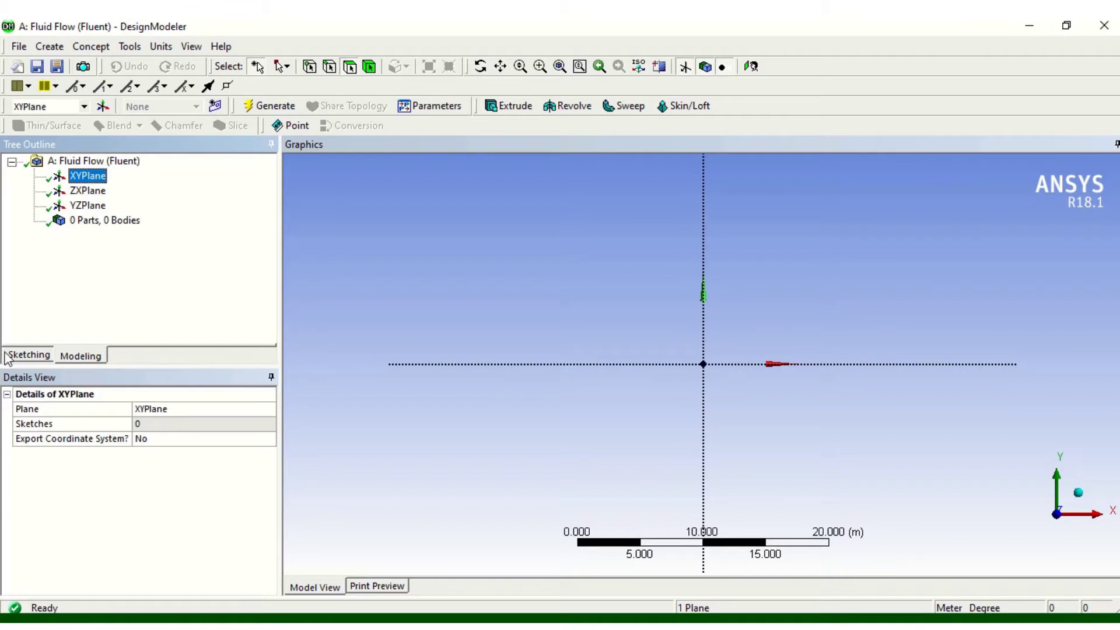
click(23, 354)
click(55, 259)
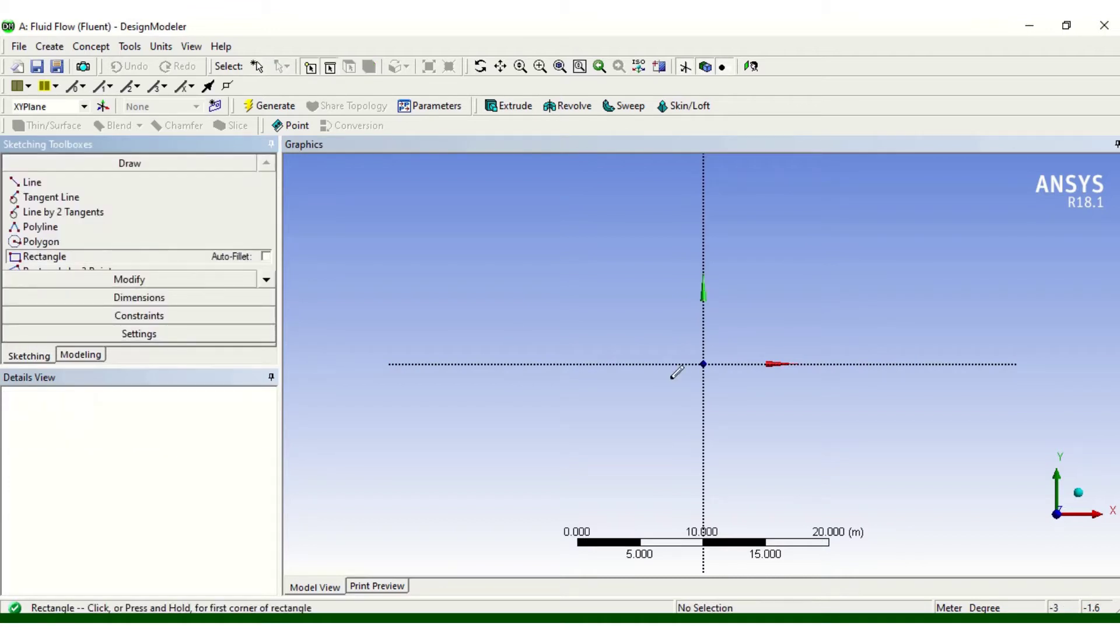
click(703, 363)
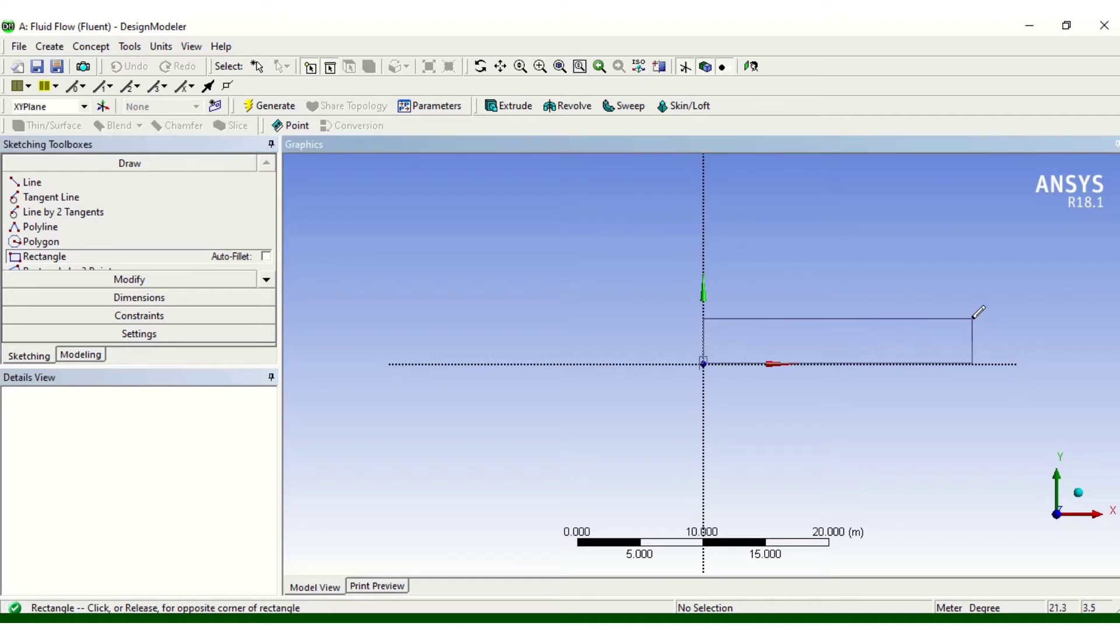
click(1004, 316)
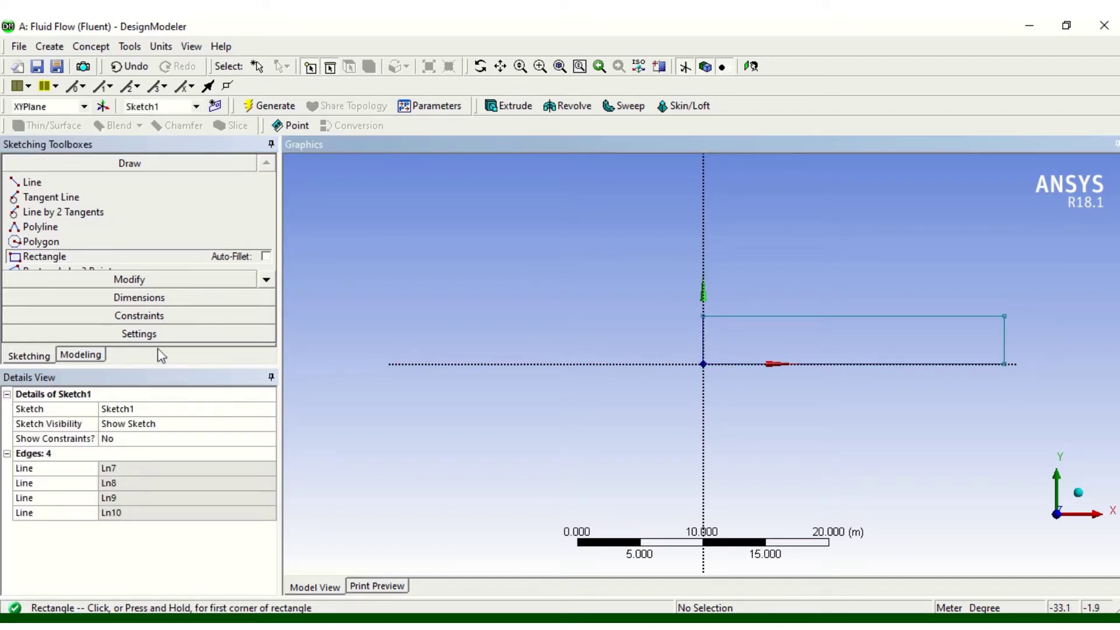
Step: Split the rectangle's upper and lower edges at two roughly matching points each, dividing both edges into three segments
click(131, 280)
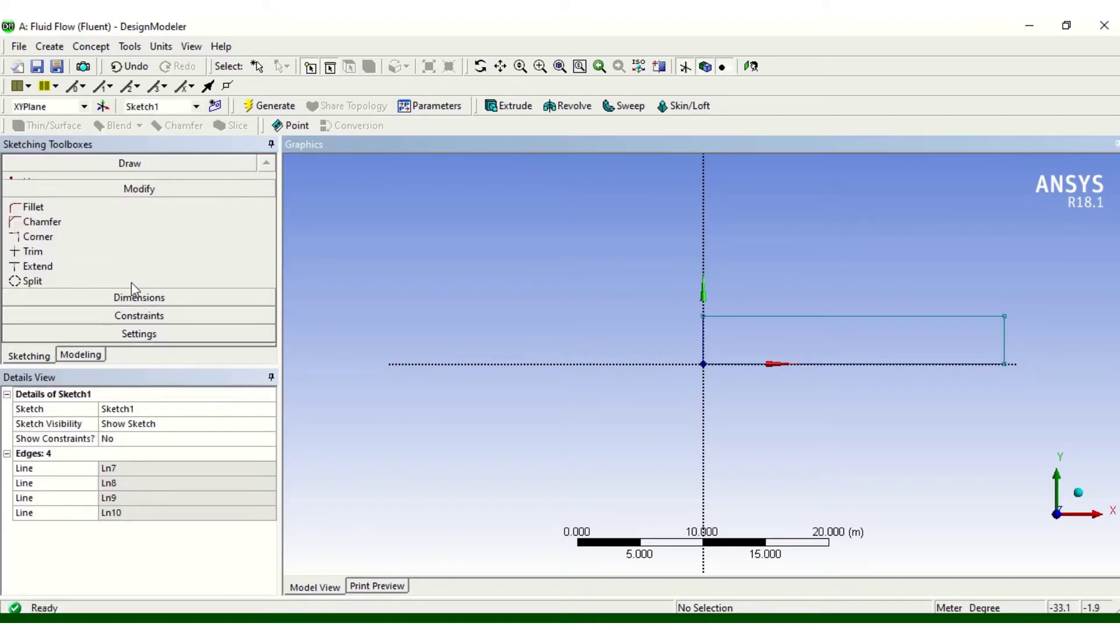
click(52, 280)
click(795, 316)
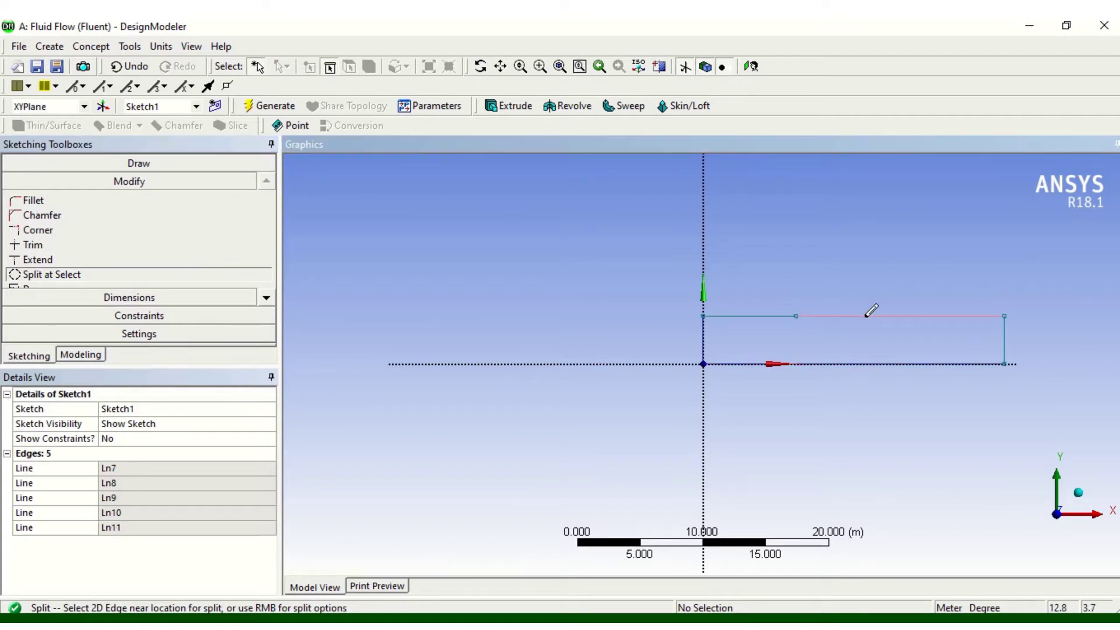
click(865, 315)
click(798, 363)
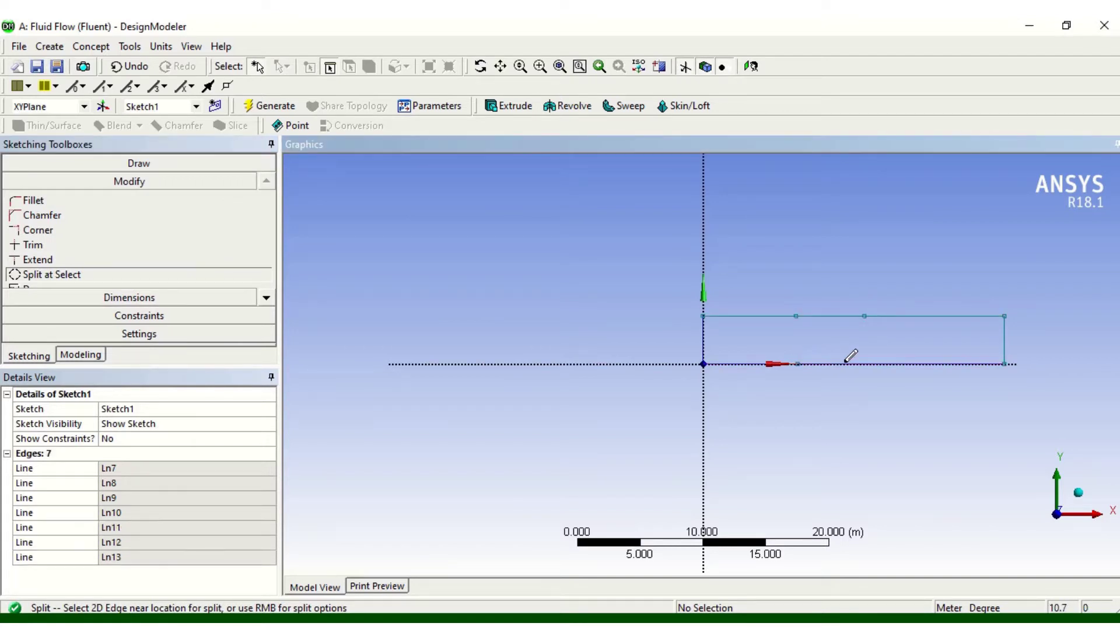
click(867, 364)
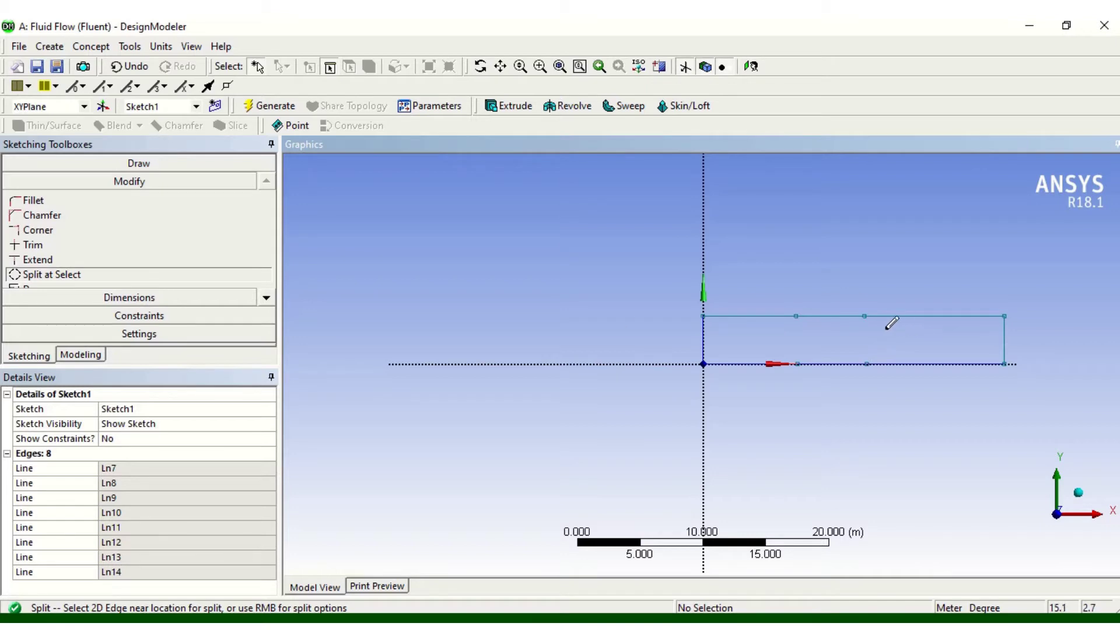
Step: Dimension the lengths of the three segments along the rectangle's upper edge
click(139, 298)
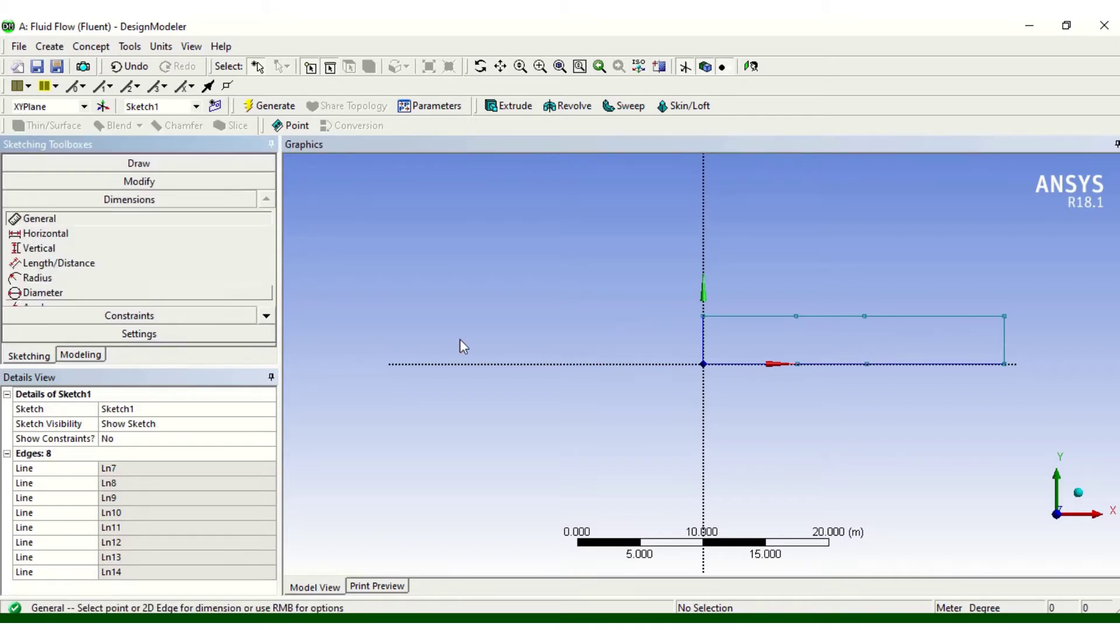
click(733, 315)
click(807, 293)
click(827, 315)
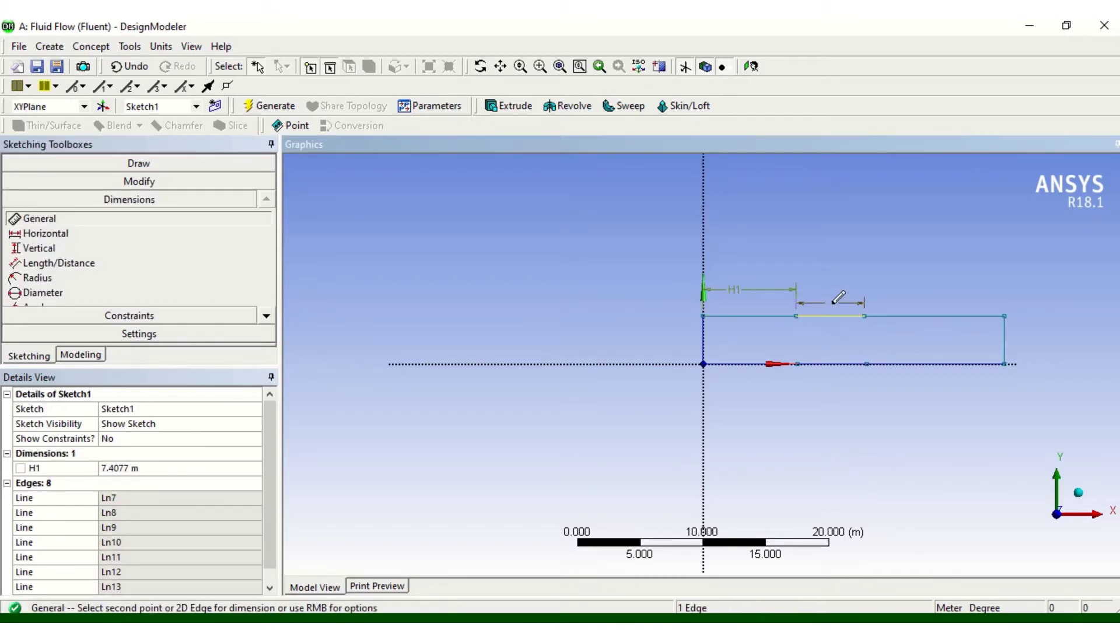
click(837, 298)
click(920, 316)
click(912, 290)
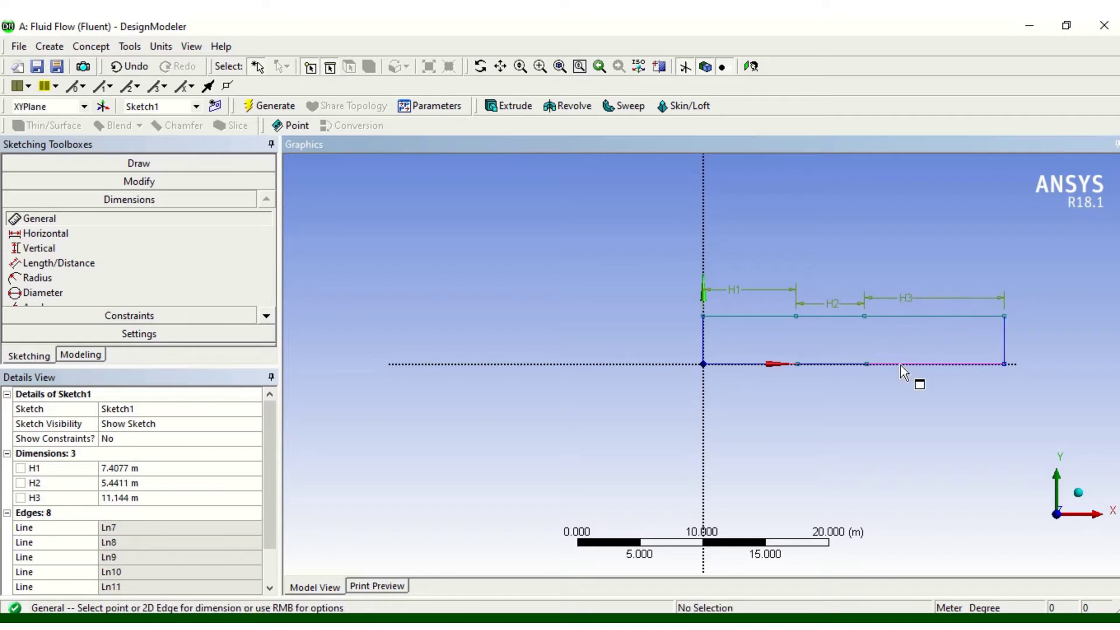
Step: Dimension the rectangle's height at its right side and the lengths of the lower edge's right and middle segments
click(1020, 356)
click(1032, 333)
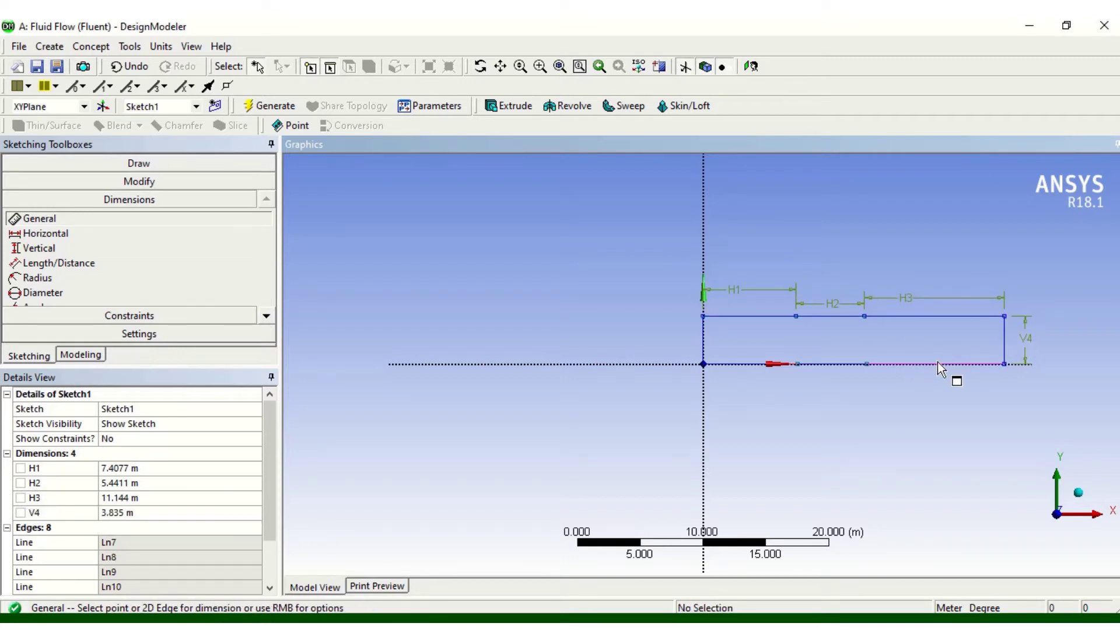
click(951, 364)
click(930, 398)
click(819, 365)
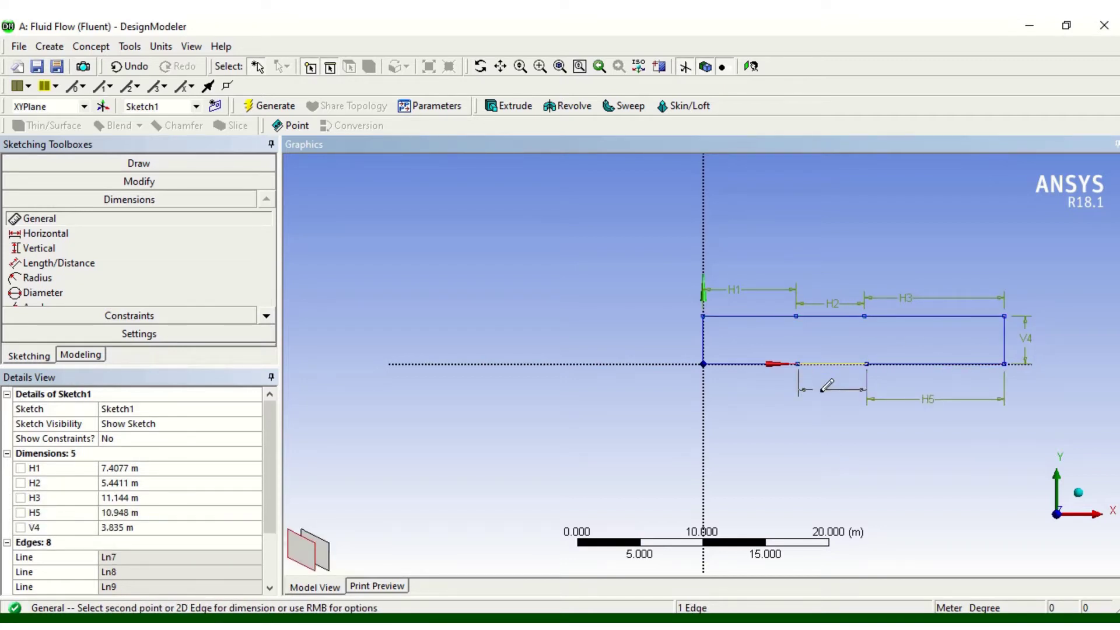
click(822, 396)
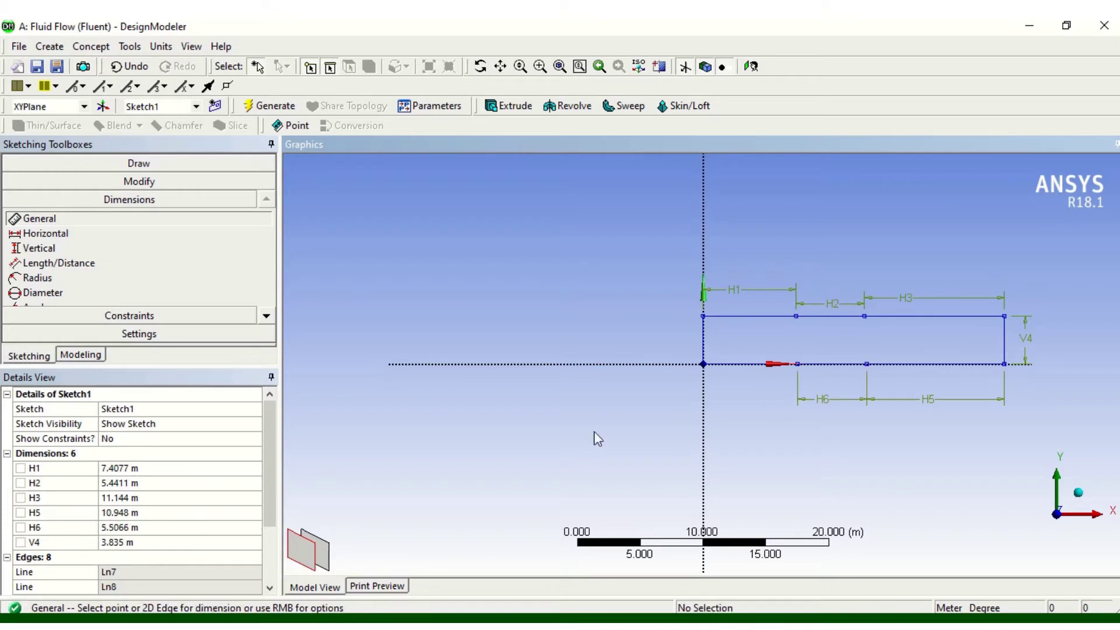
Step: Set the upper edge's segment lengths to H1 = 3.5 m, H2 = 2.6 m and H3 = 1 m
click(182, 472)
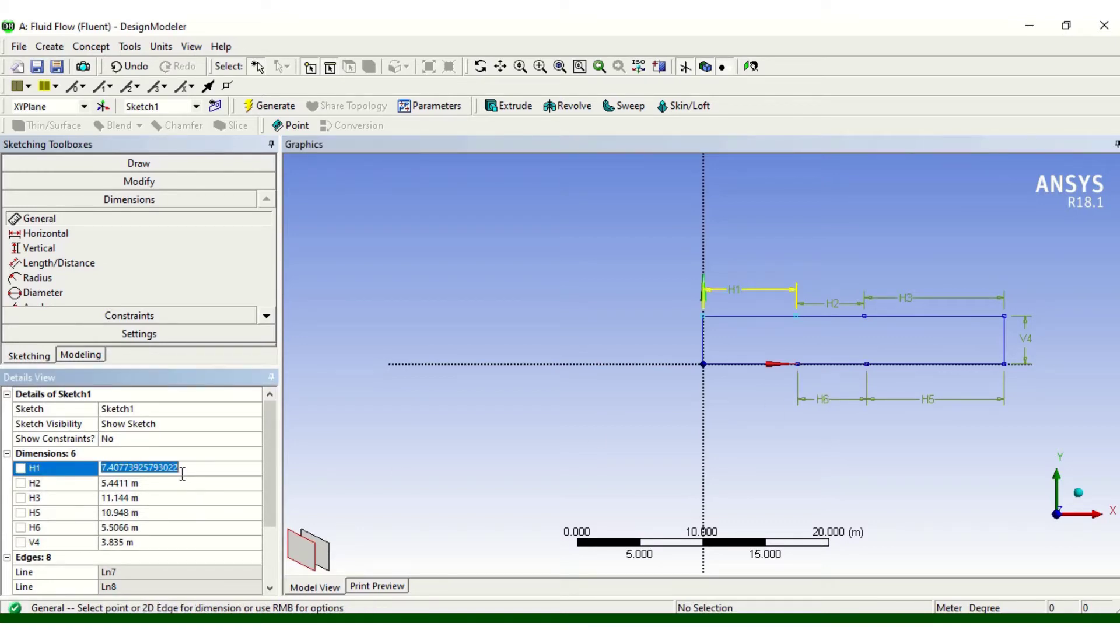
text(3.5)
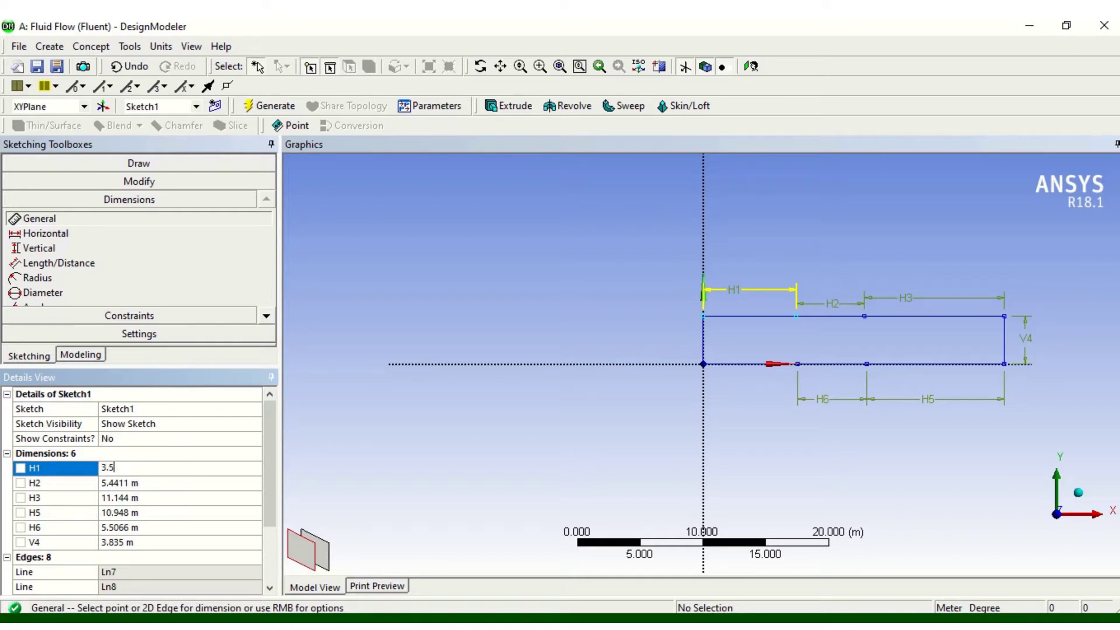
key(Return)
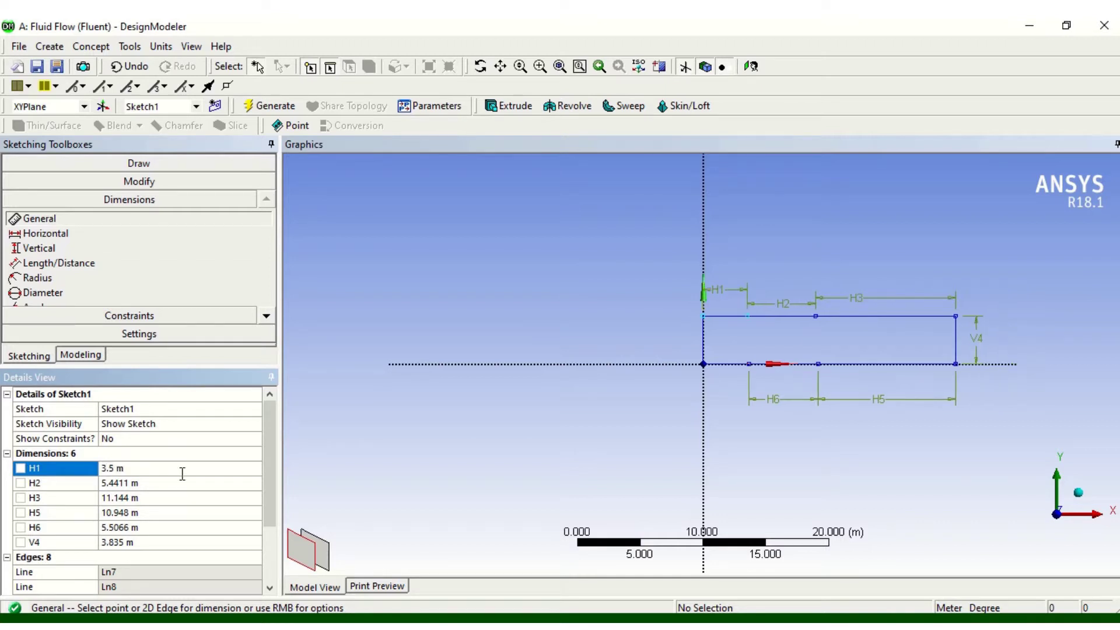
click(179, 484)
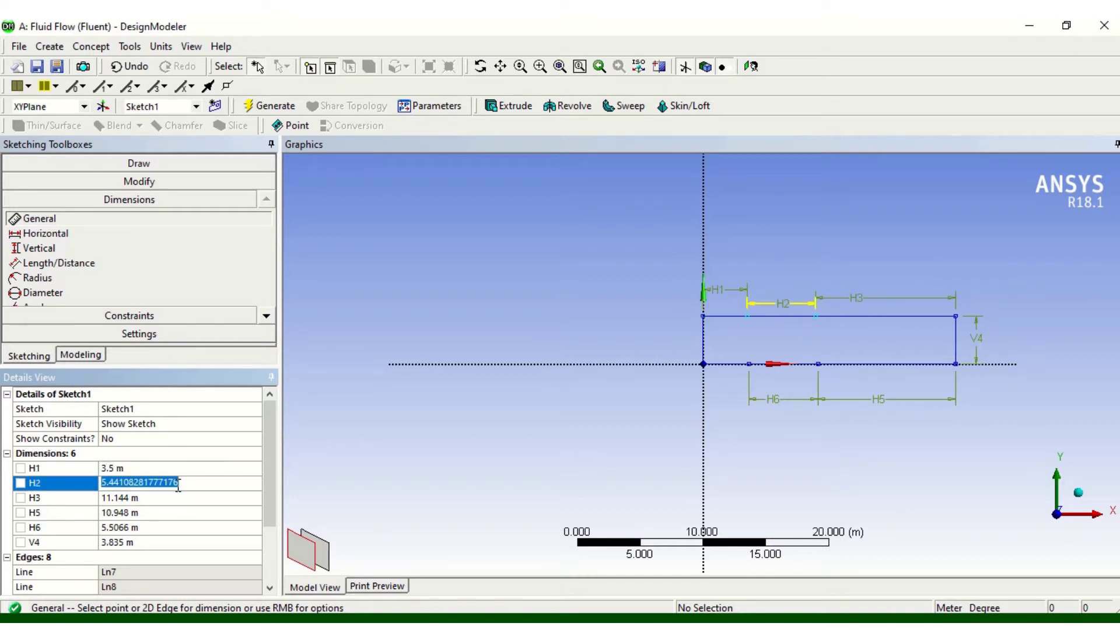
text(2.6)
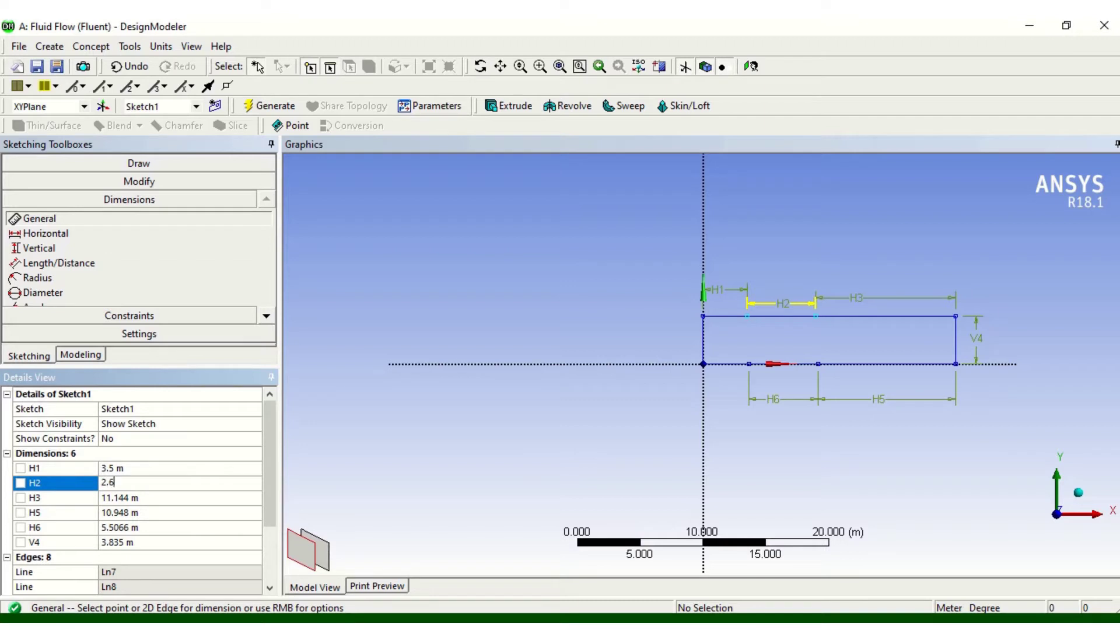
key(Return)
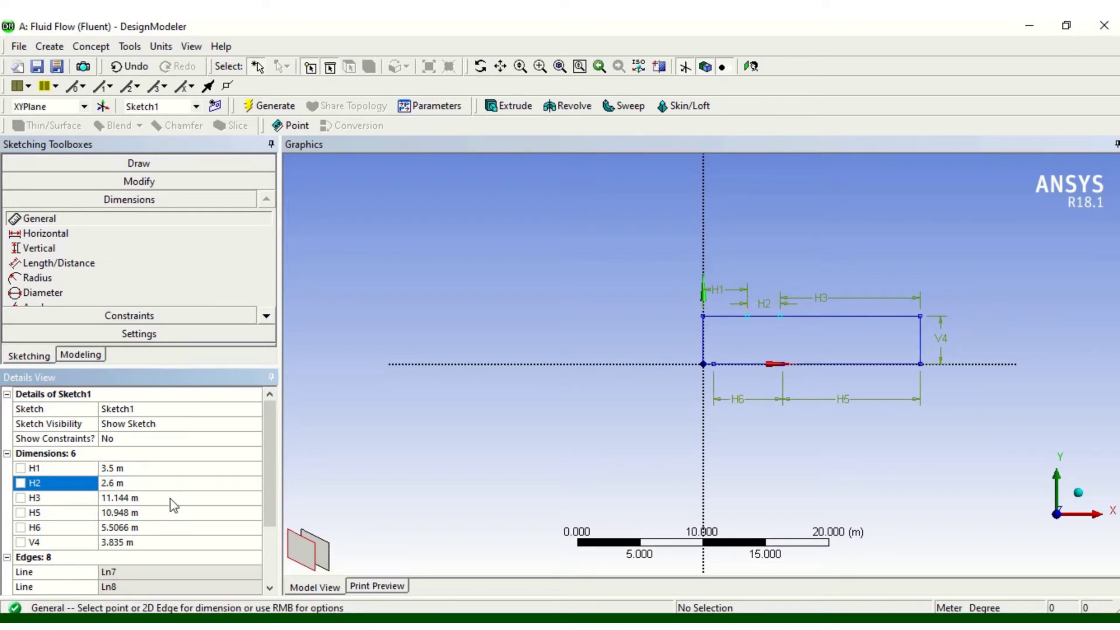
click(172, 499)
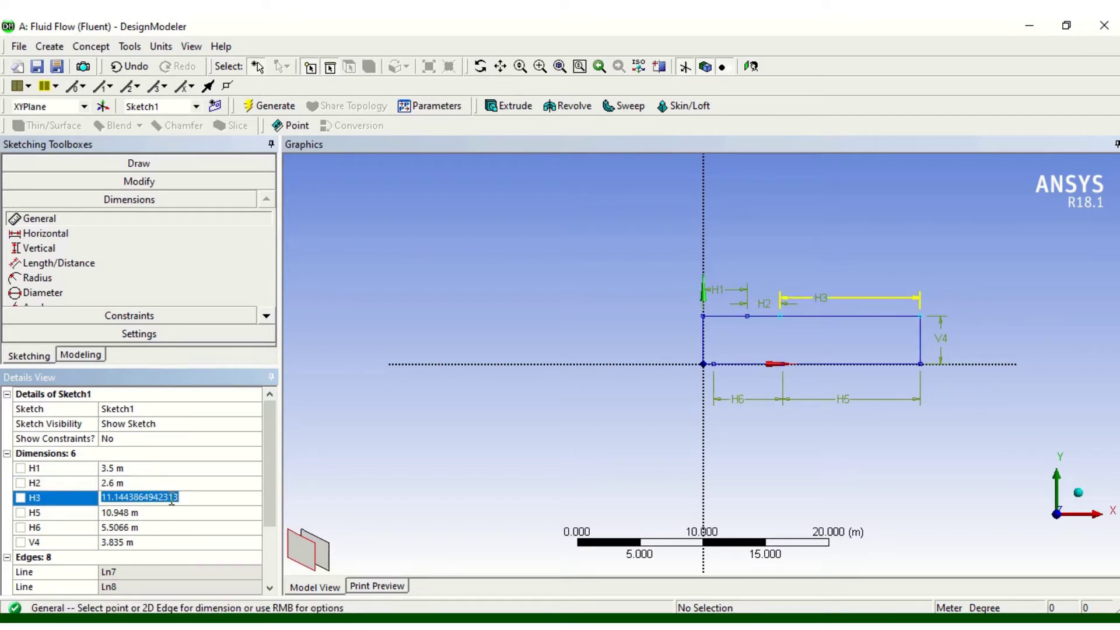
text(1)
key(Return)
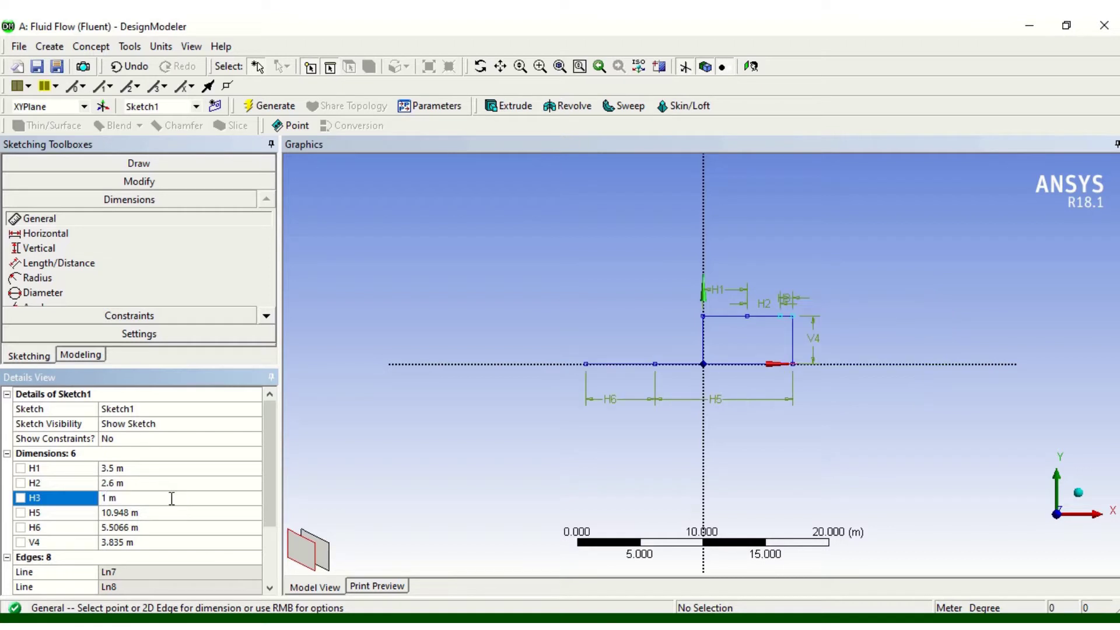
Step: Set the lower edge's right segment H5 to 1 m and its middle segment H6 to 2.6 m
click(139, 511)
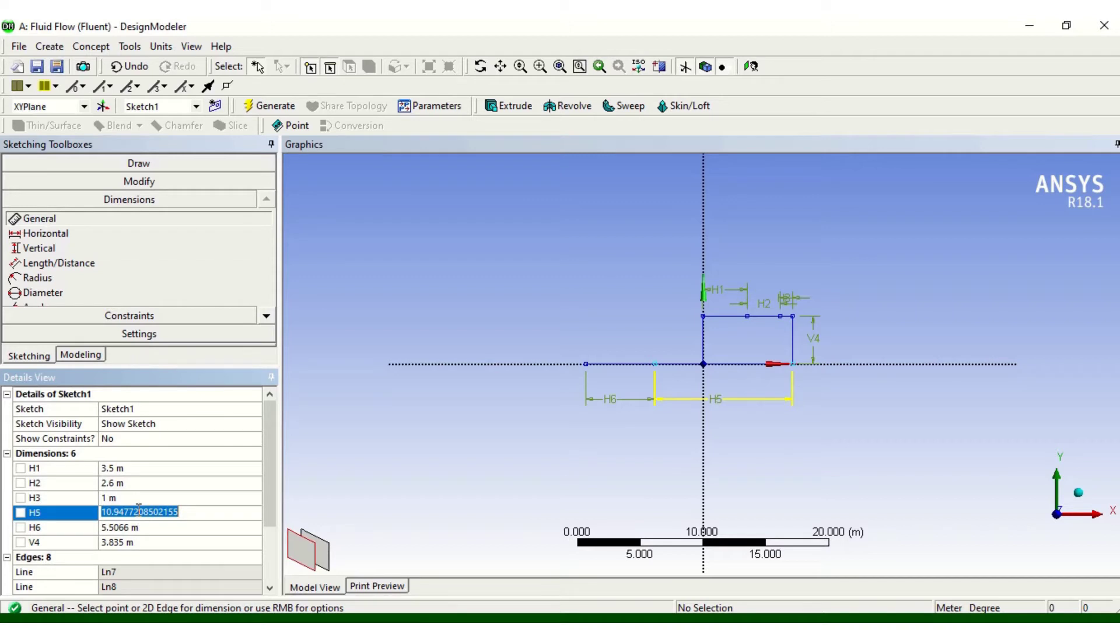
text(1)
key(Return)
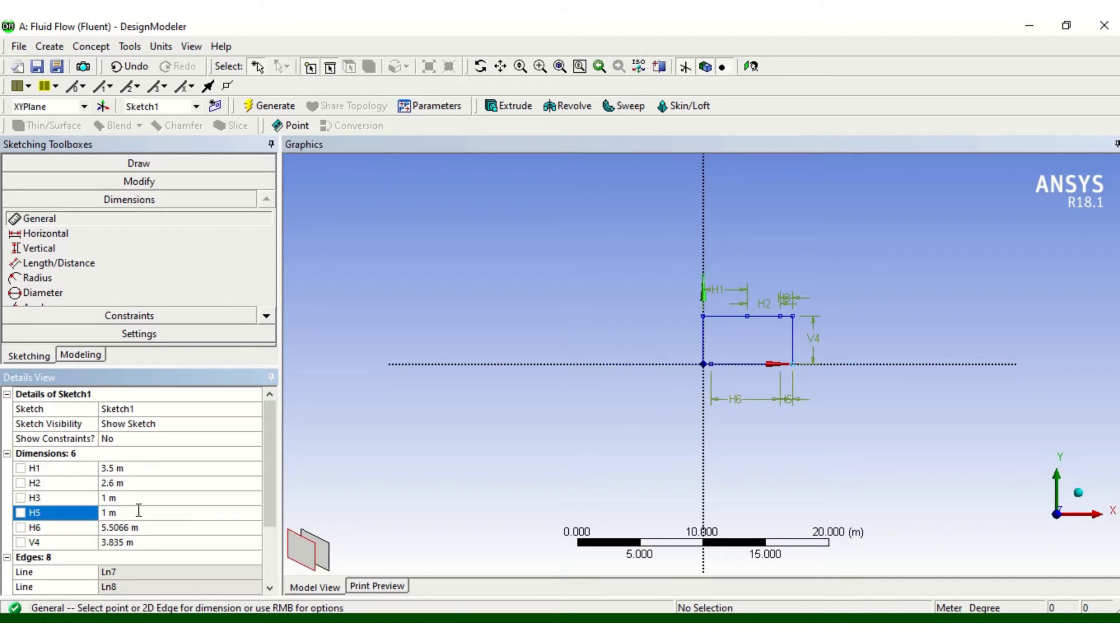
click(136, 528)
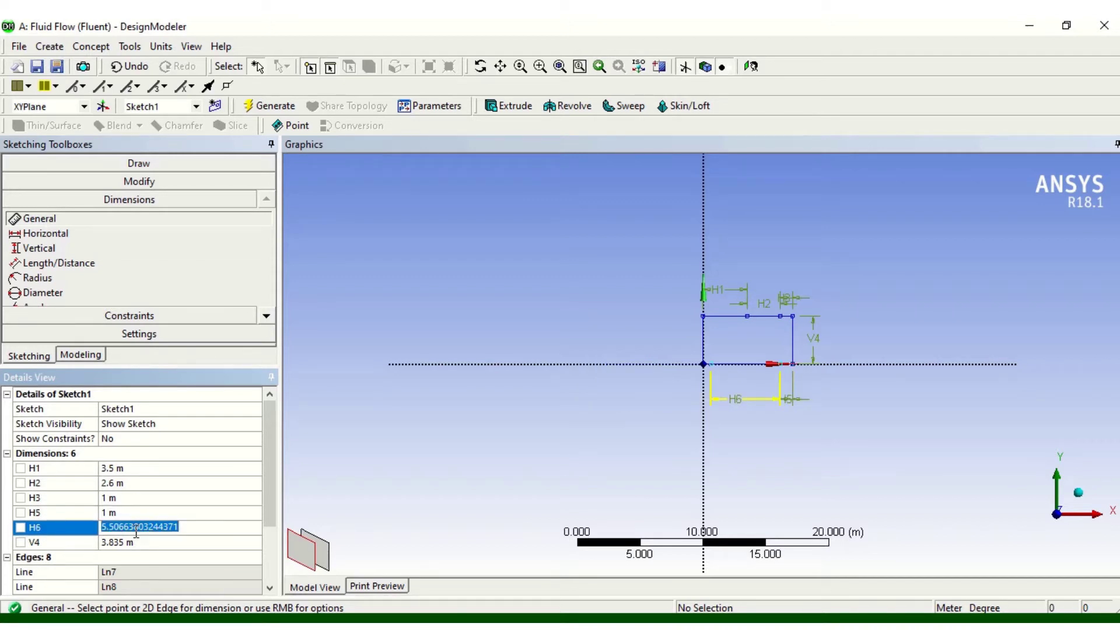
text(2.6)
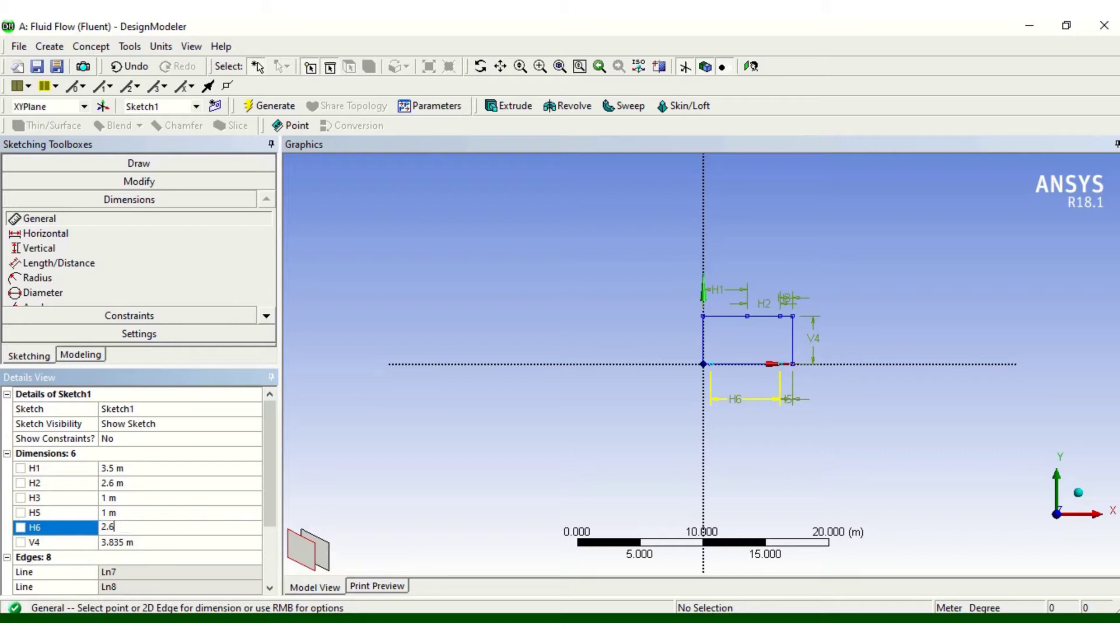
key(Return)
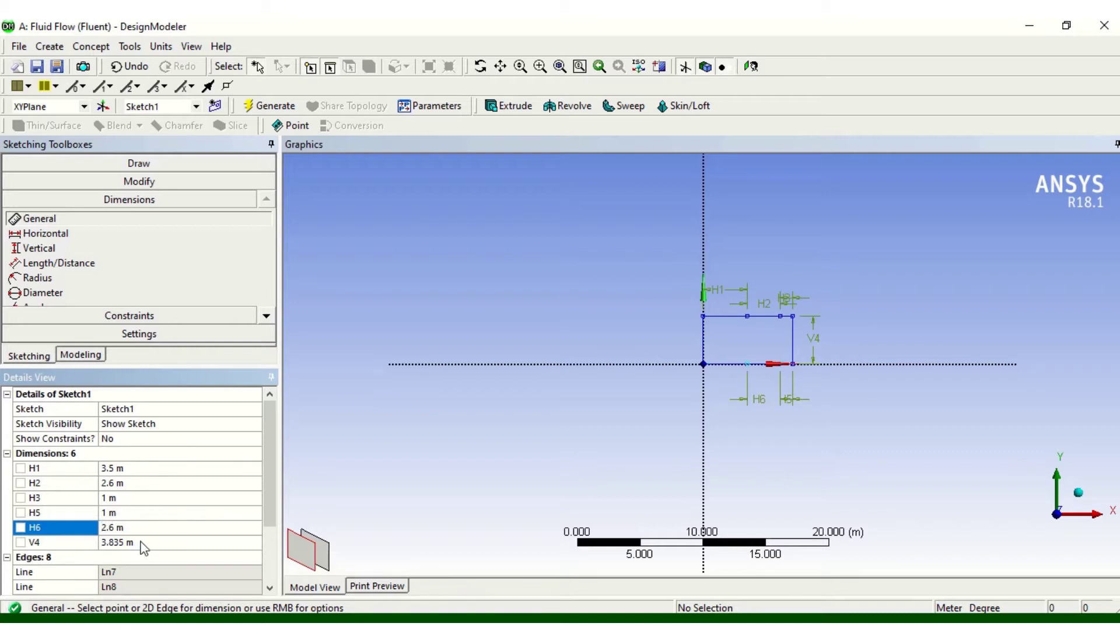
Step: Set the rectangle's height V4 to 0.06 m
click(141, 542)
text(0.06)
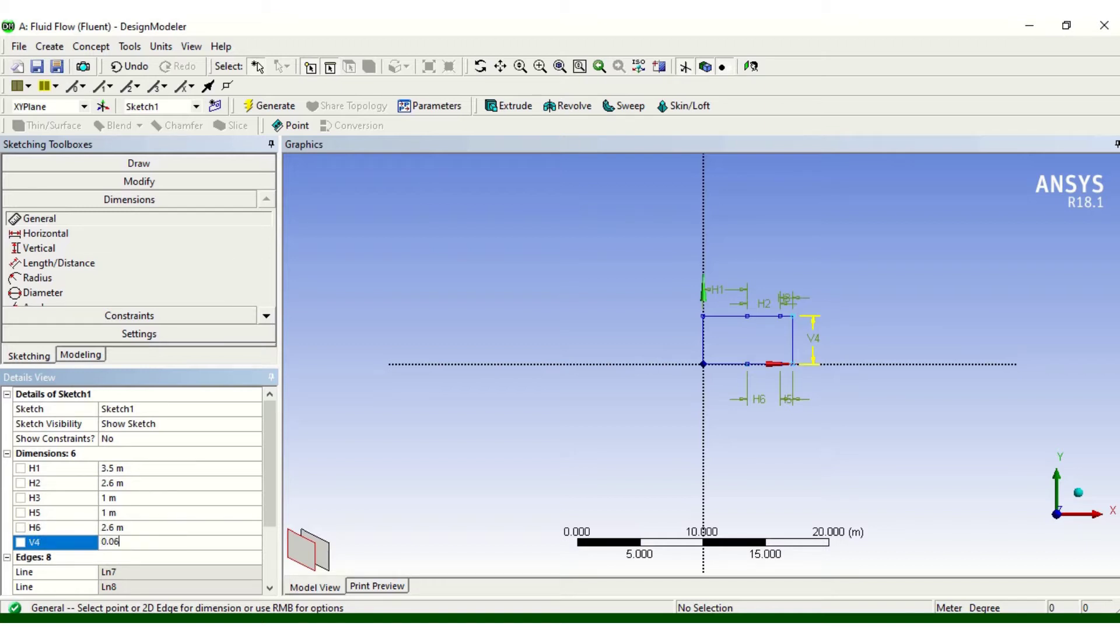
key(Return)
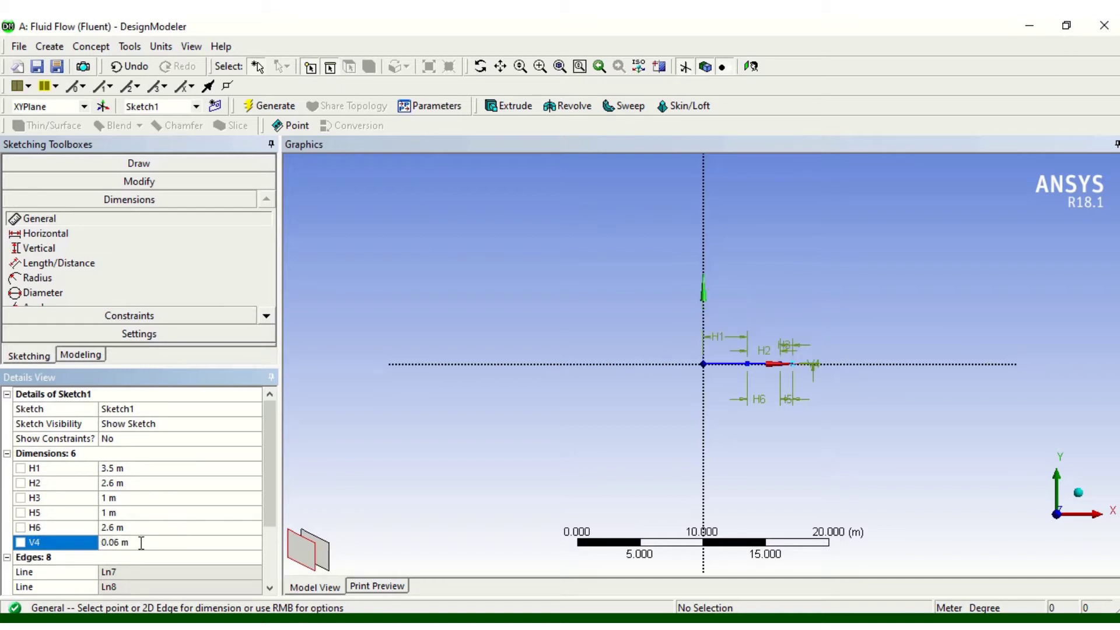
Step: Create a surface from the channel sketch with Surfaces From Sketches, using Add Material, and generate it
click(561, 68)
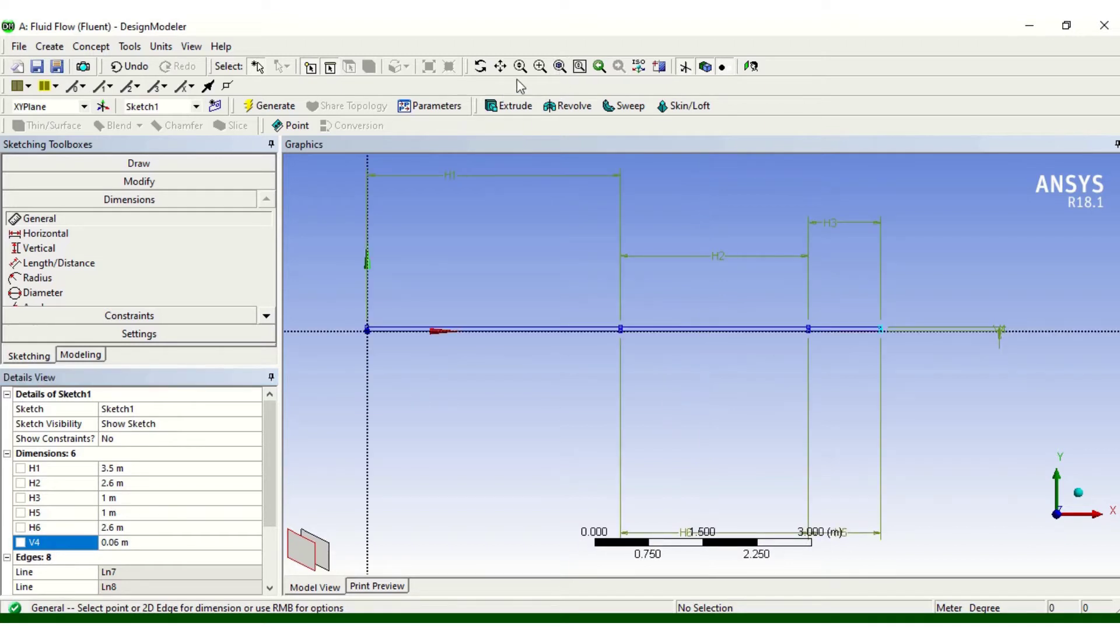
click(500, 66)
mouse_move(480, 218)
mouse_down()
mouse_move(730, 271)
mouse_move(761, 318)
mouse_up()
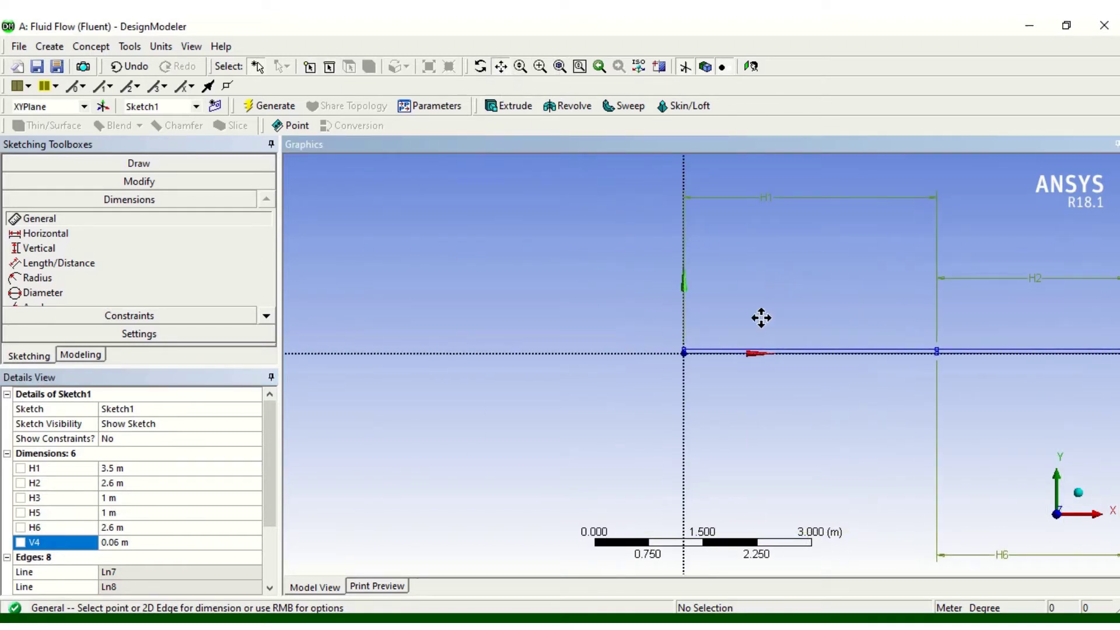
scroll(740, 381, up, 2)
scroll(729, 350, up, 3)
scroll(679, 250, up, 2)
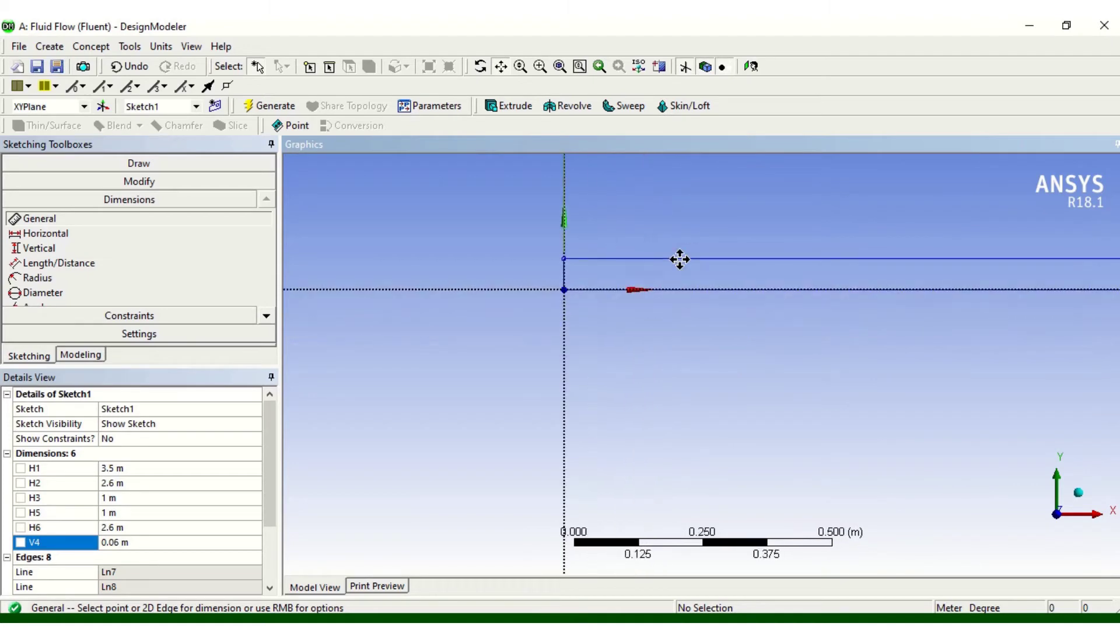
click(92, 47)
click(123, 165)
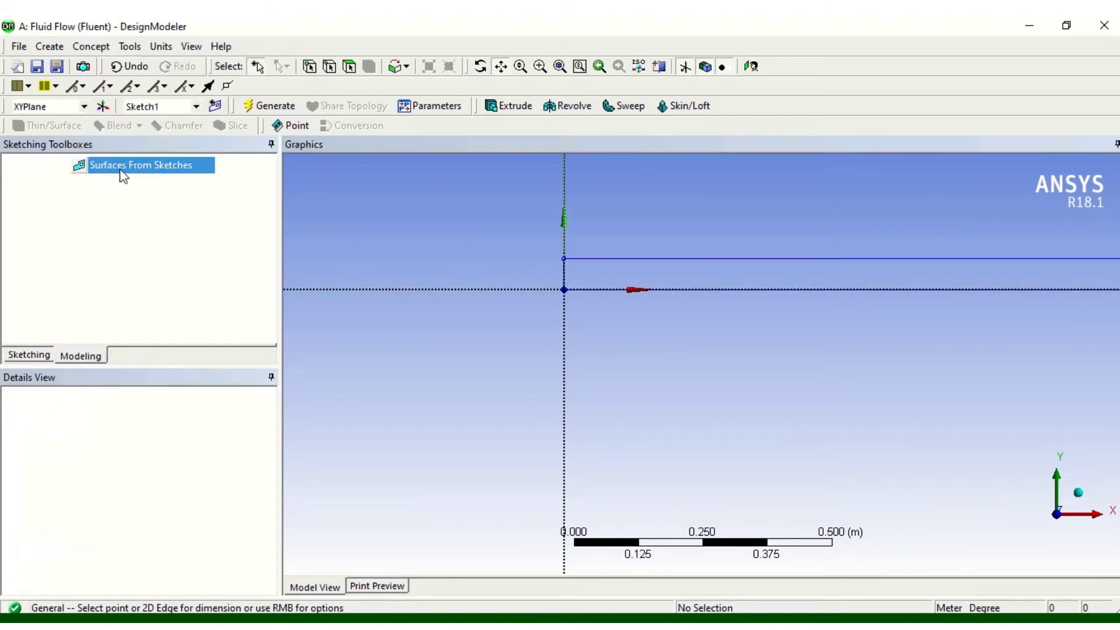
click(558, 278)
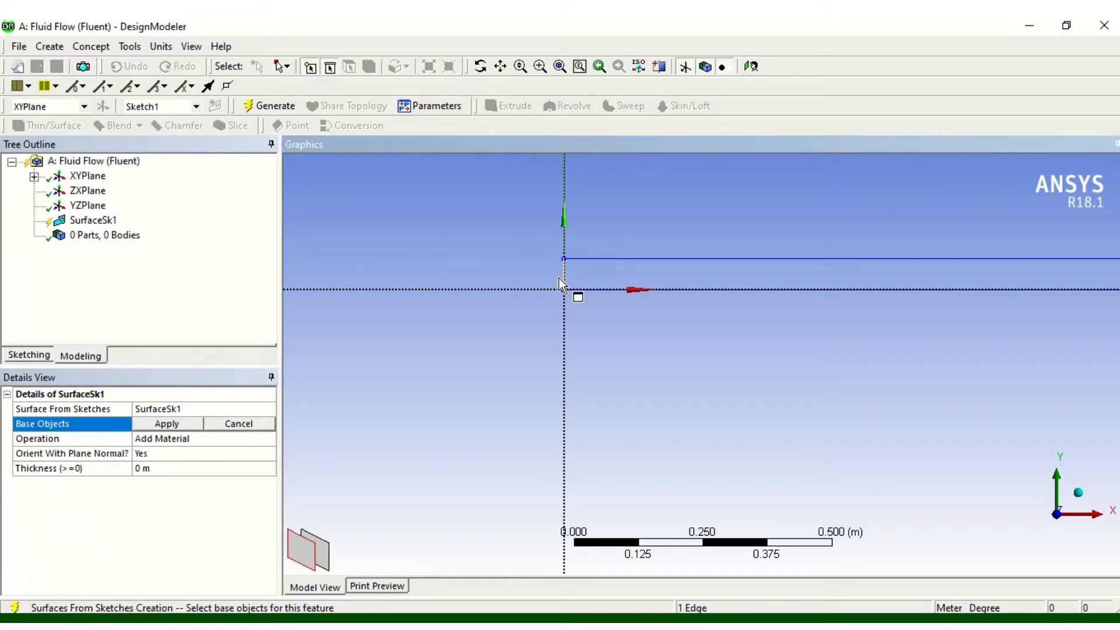
click(140, 424)
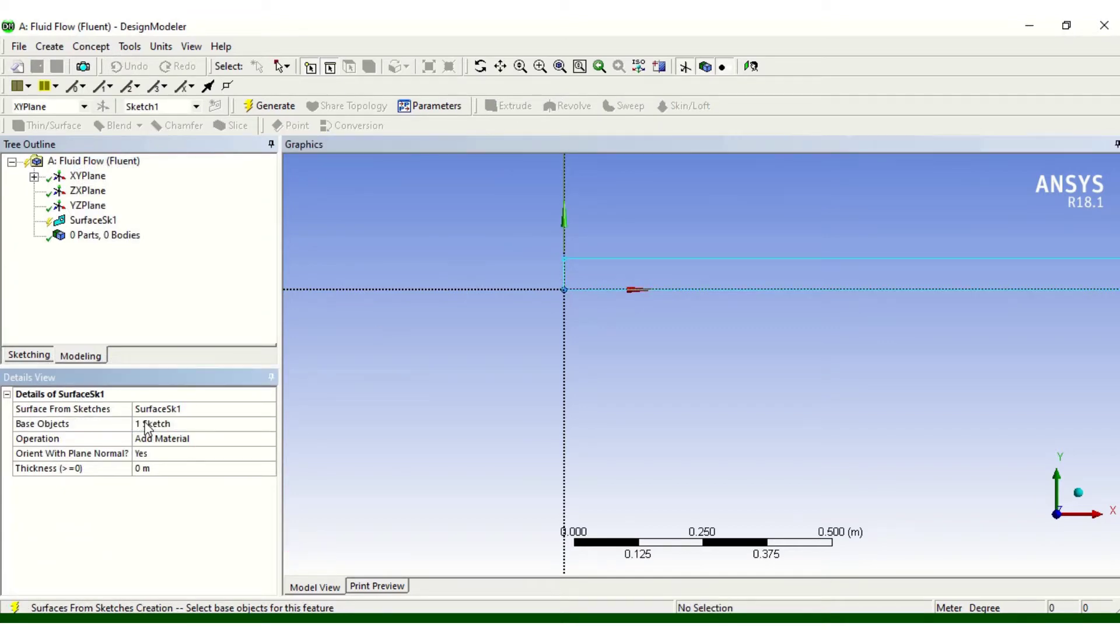
click(284, 107)
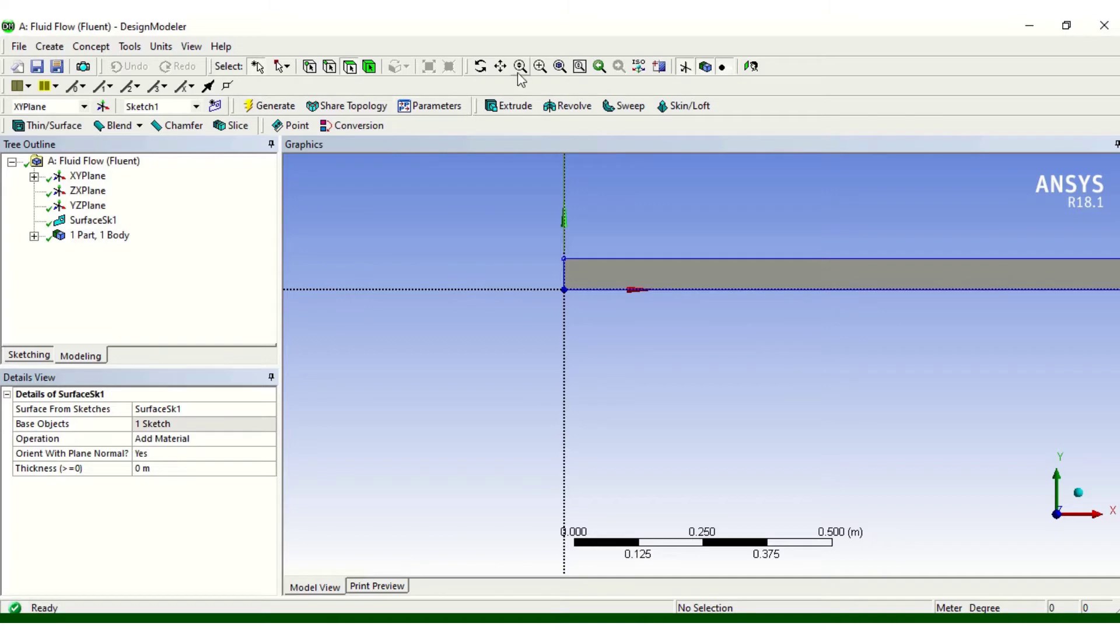
Step: Set the Fluid/Solid property of the channel's surface body to Fluid
click(560, 66)
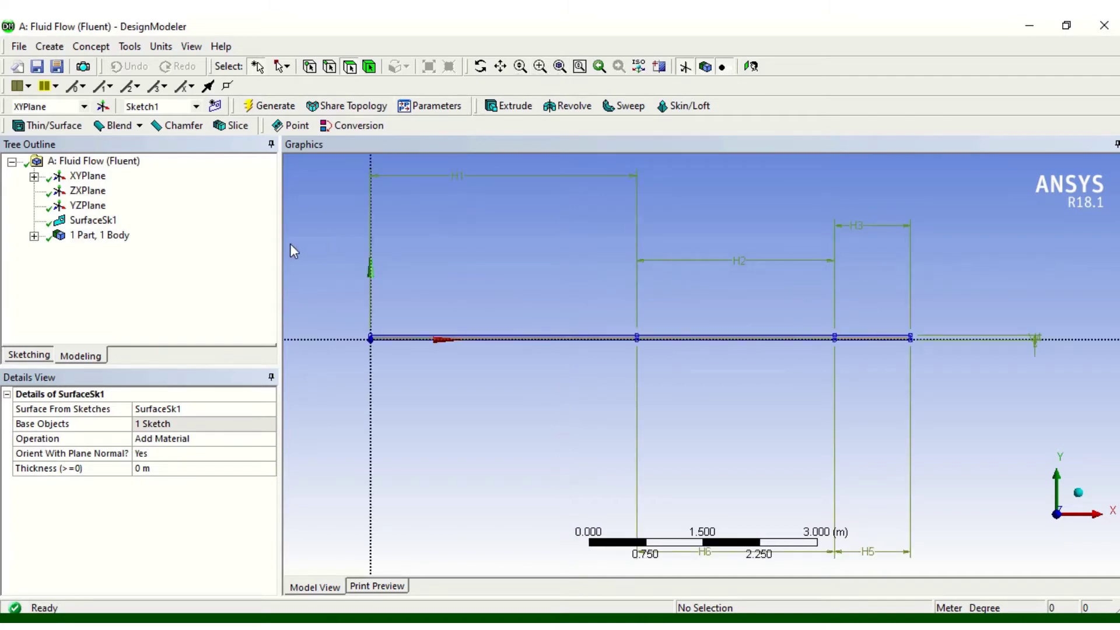
click(34, 236)
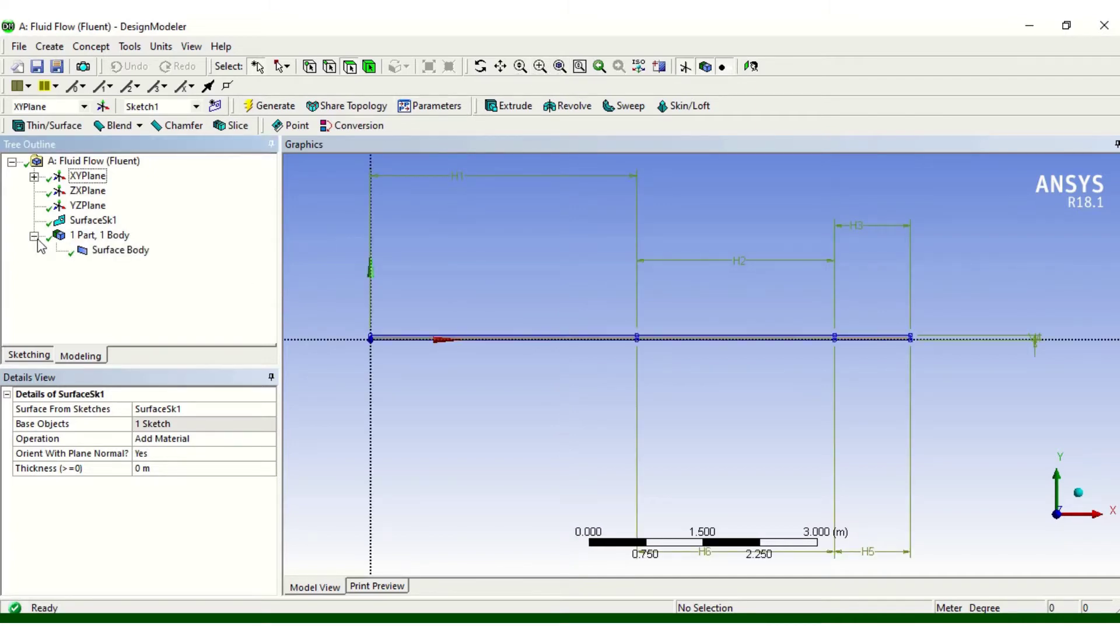
click(109, 251)
click(184, 514)
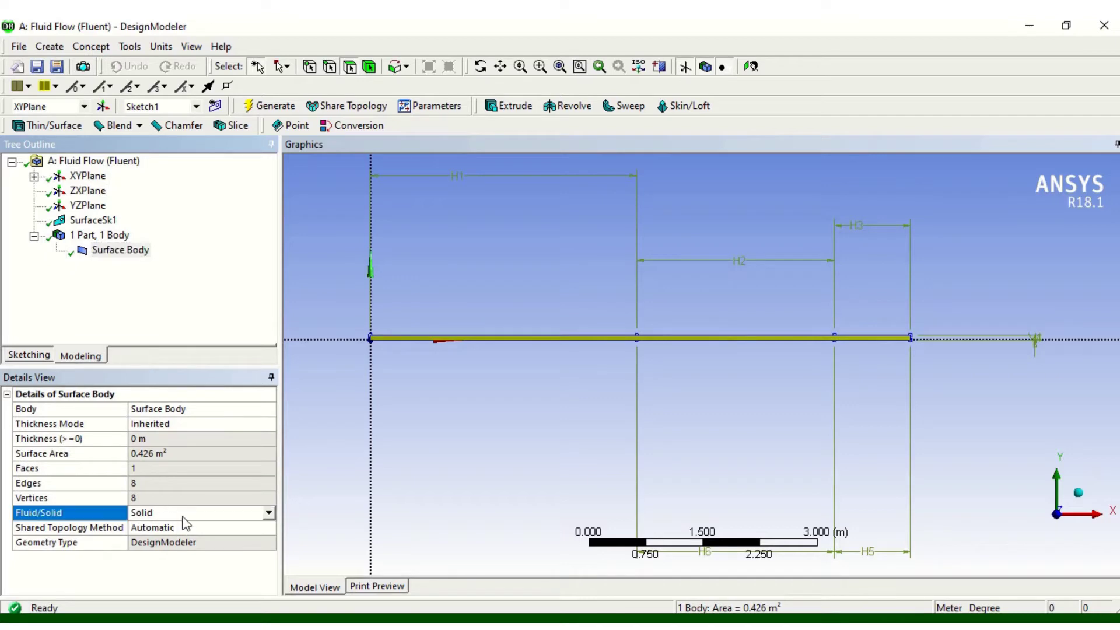
click(269, 513)
click(234, 526)
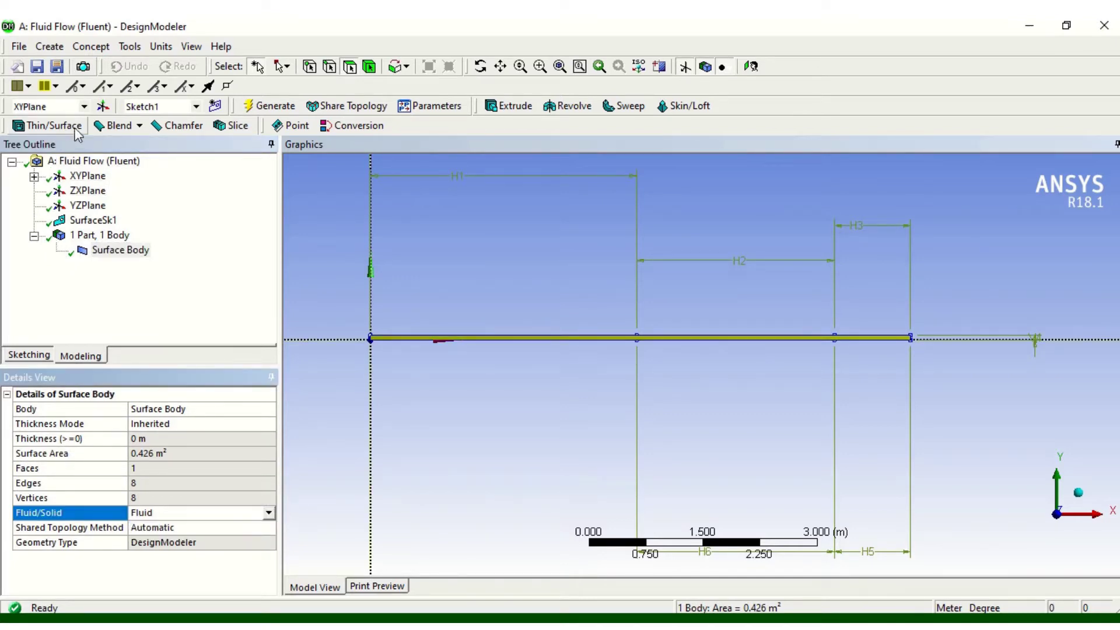
Step: Save the project and close DesignModeler
click(35, 67)
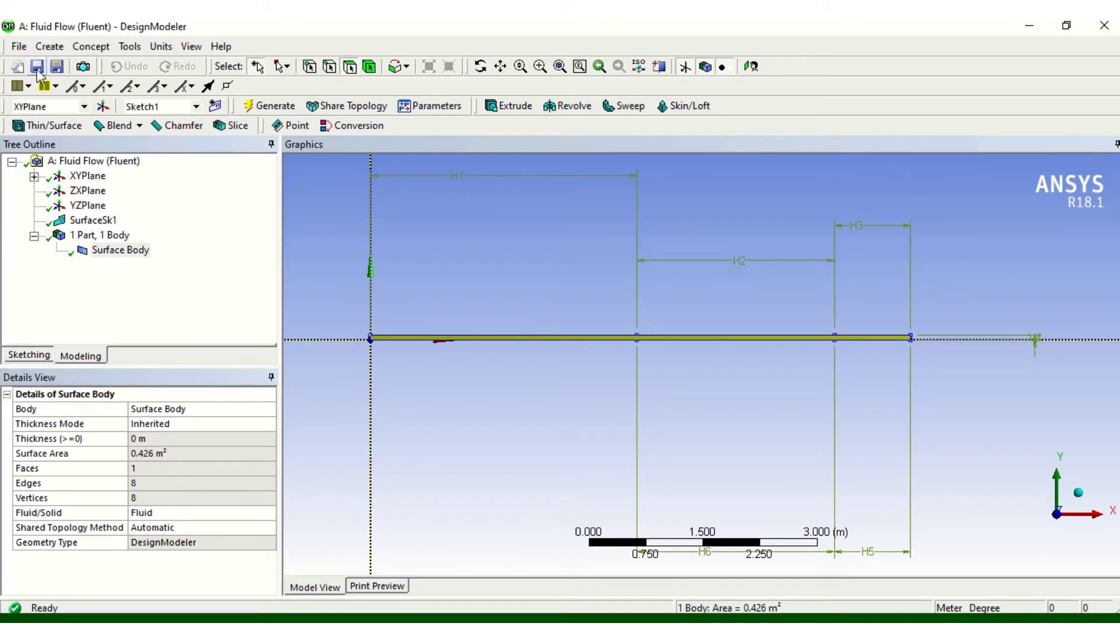
click(19, 46)
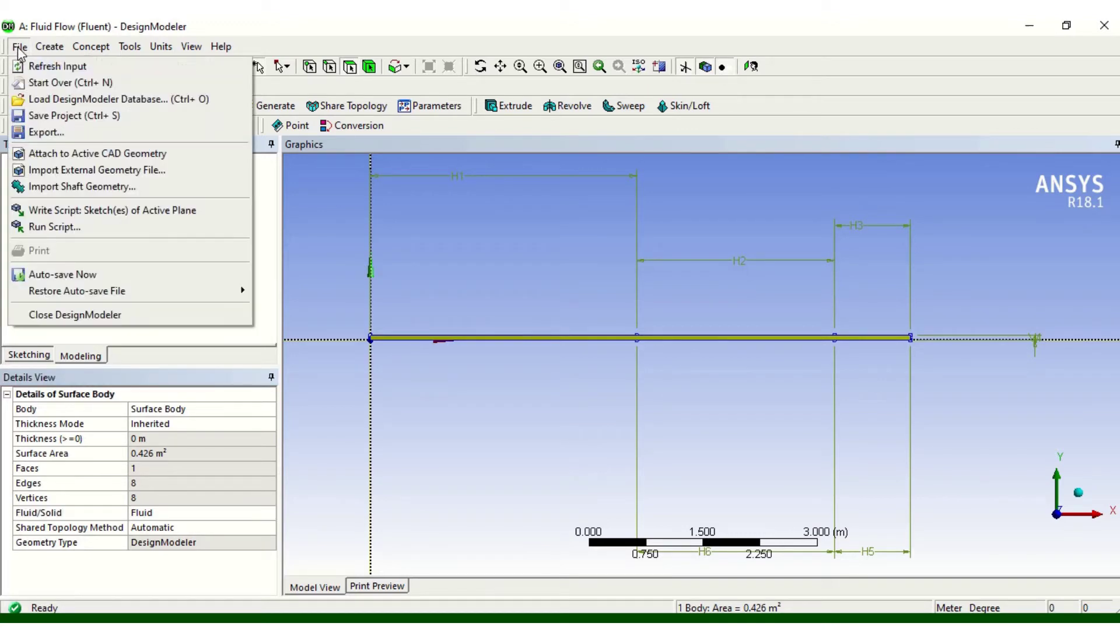
click(48, 316)
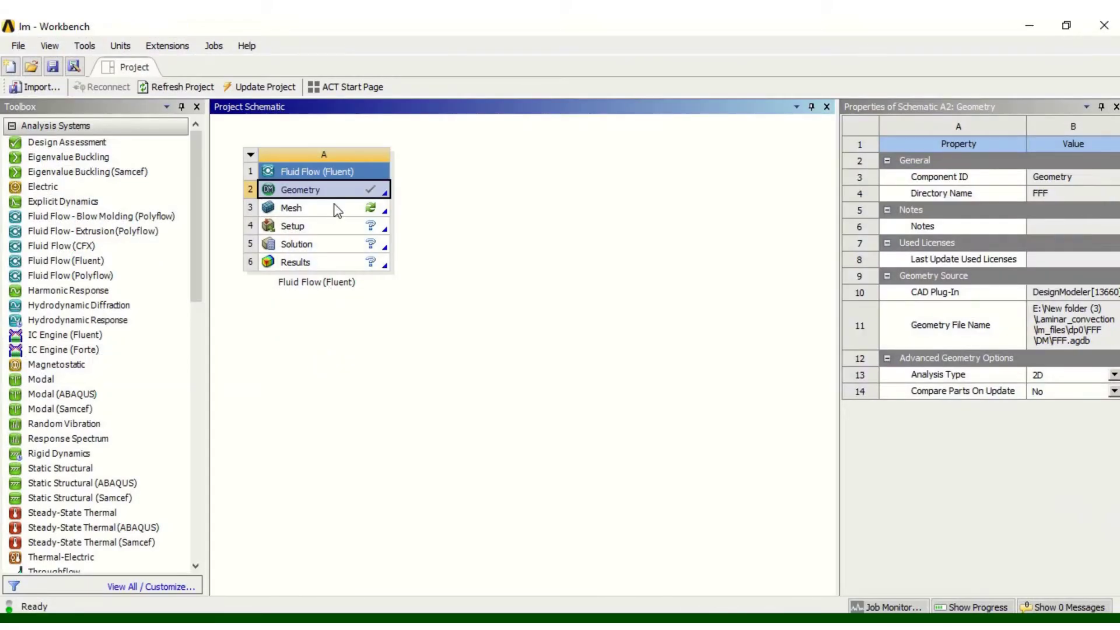
Step: Open the Fluid Flow (Fluent) system's Mesh component in ANSYS Meshing and generate a mesh with the default settings
click(331, 209)
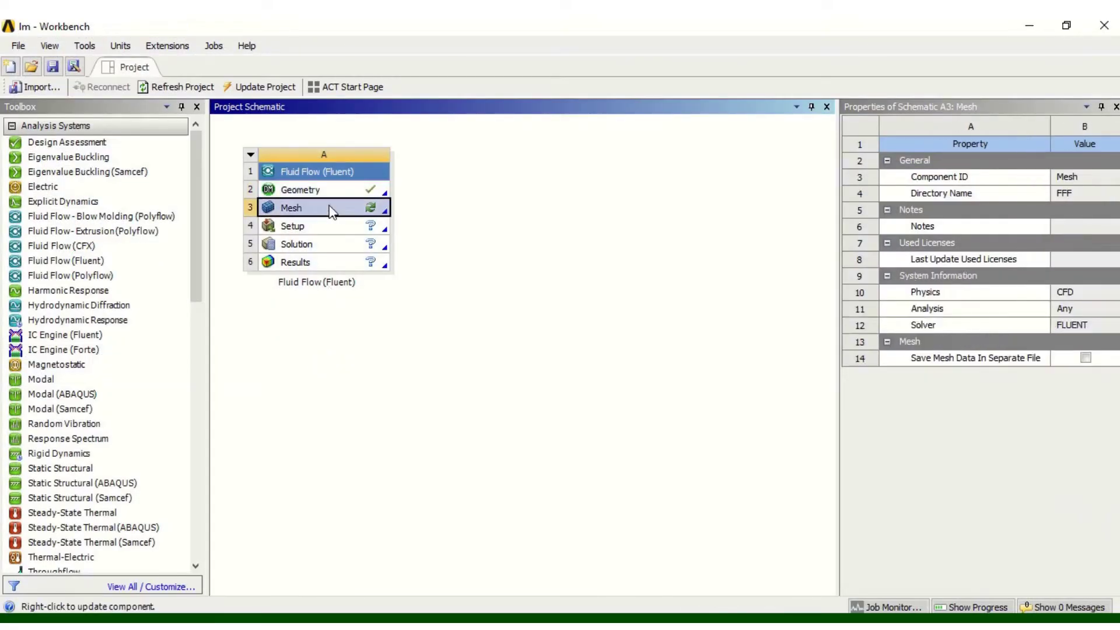
double_click(331, 210)
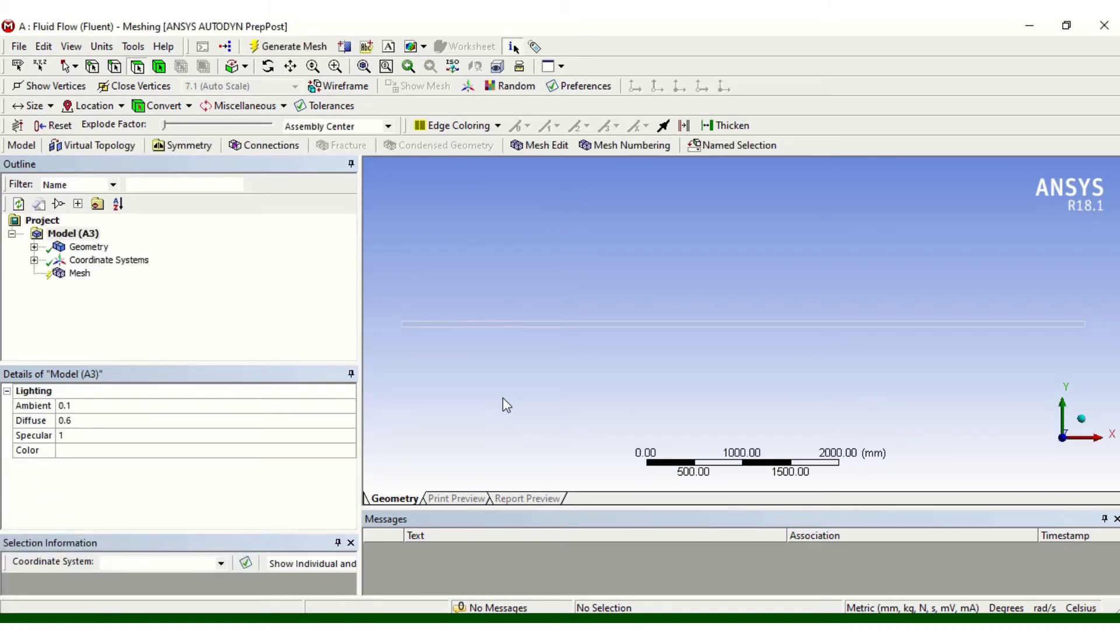
click(80, 274)
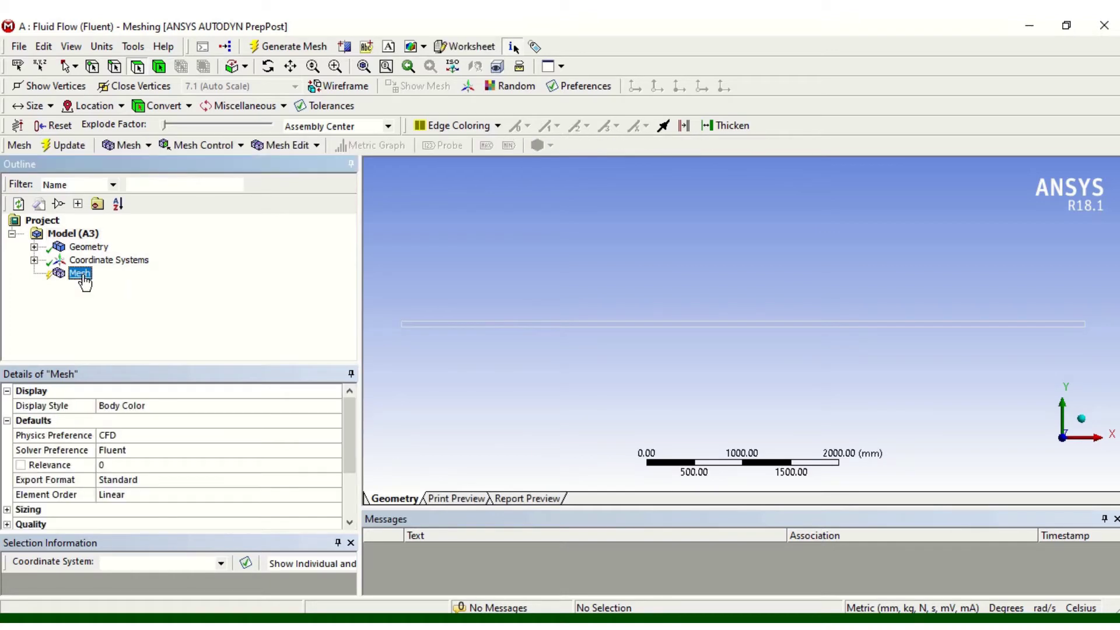
right_click(82, 274)
click(112, 334)
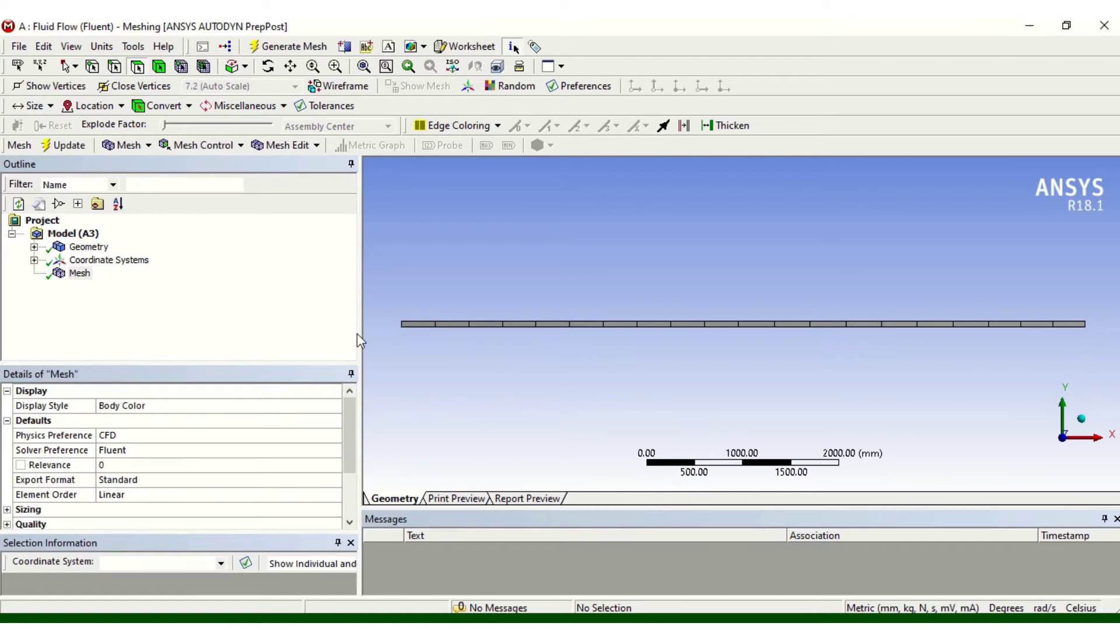
Step: Insert a Sizing control on the short vertical edge at the channel's left end
scroll(389, 320, up, 1)
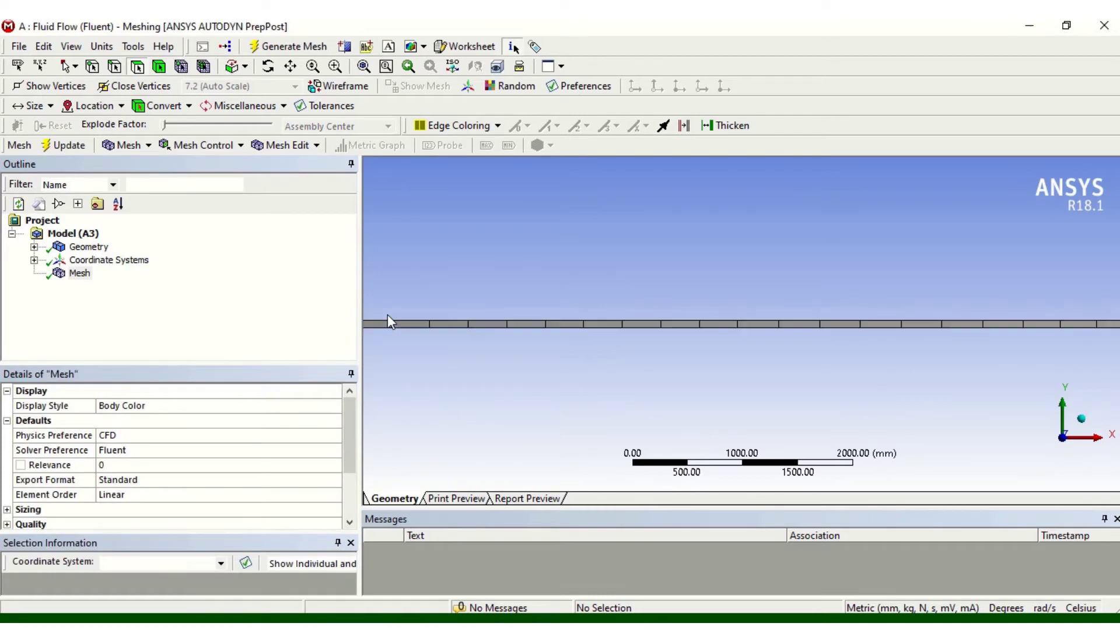
scroll(387, 314, down, 1)
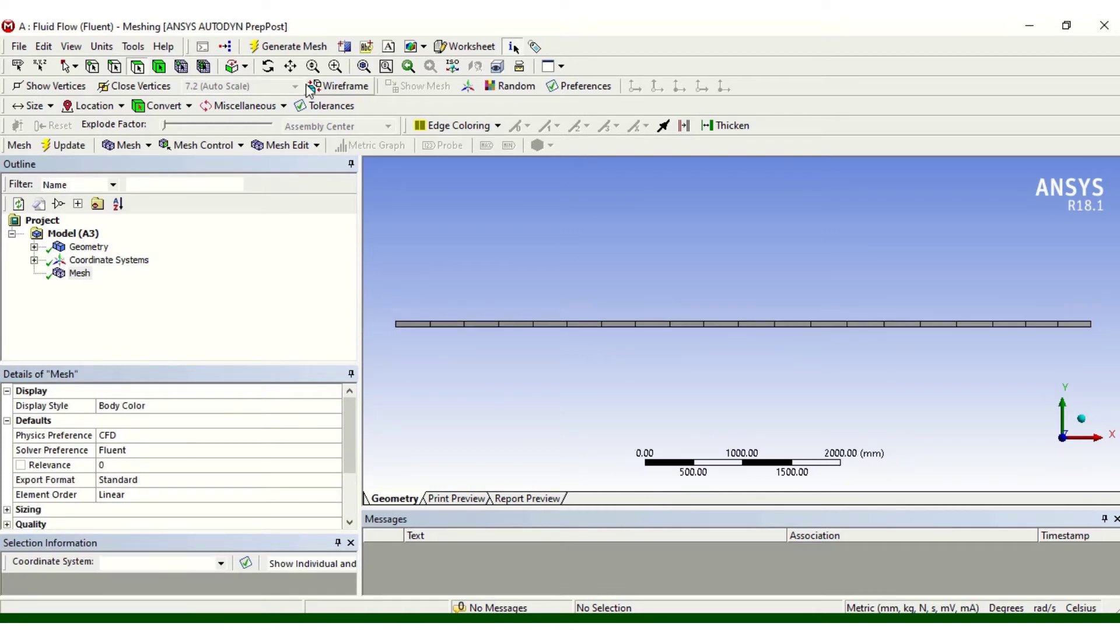
click(291, 66)
drag(500, 297, 656, 340)
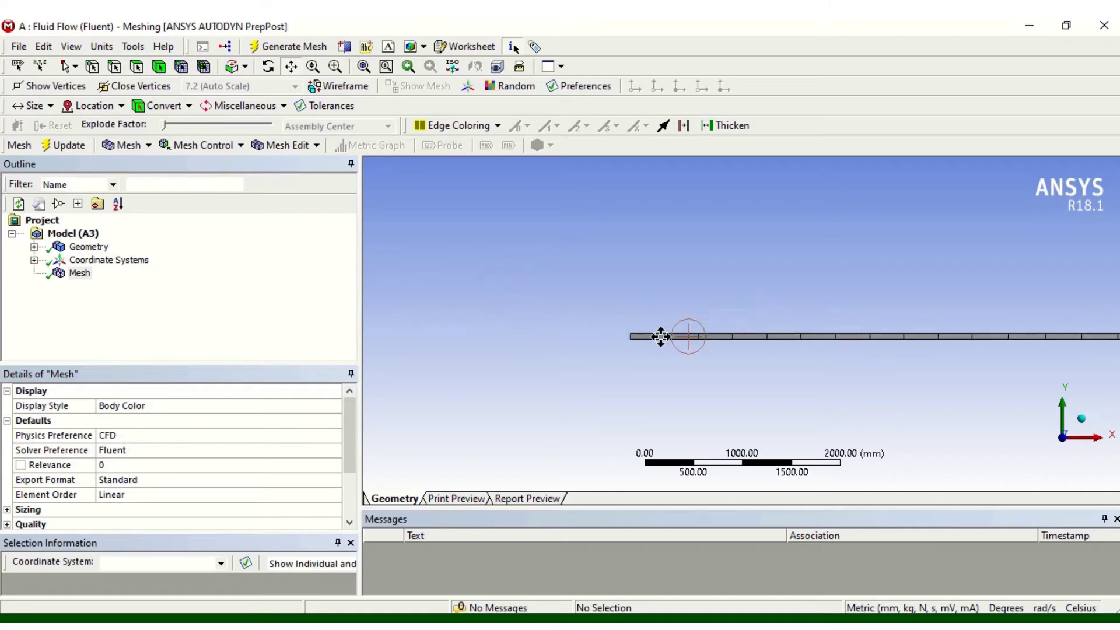
scroll(661, 337, up, 1)
scroll(661, 337, up, 3)
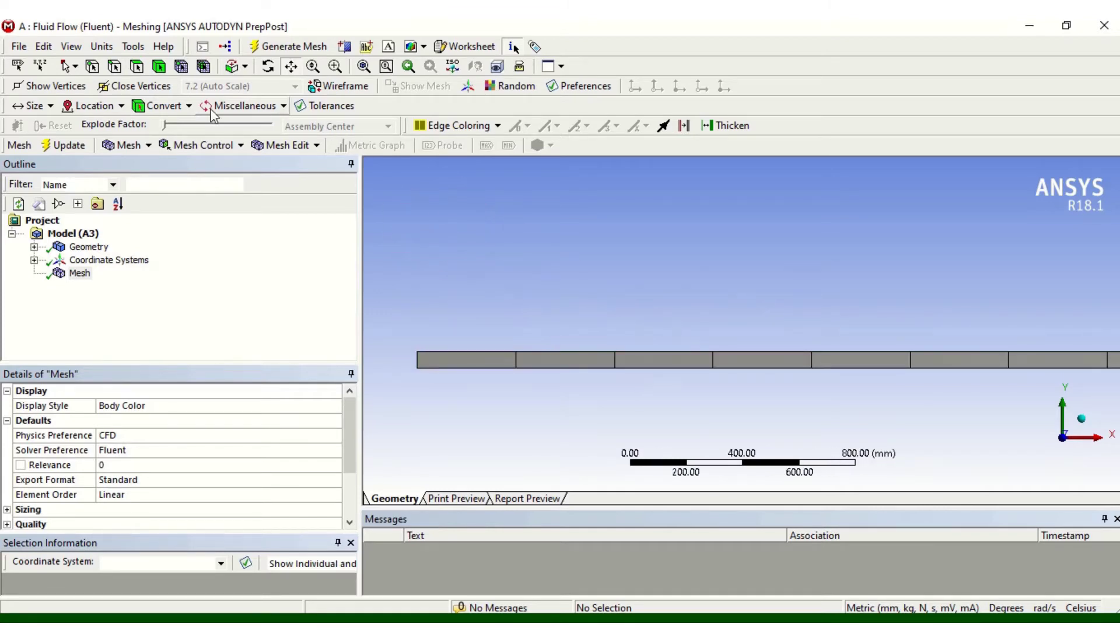
click(156, 67)
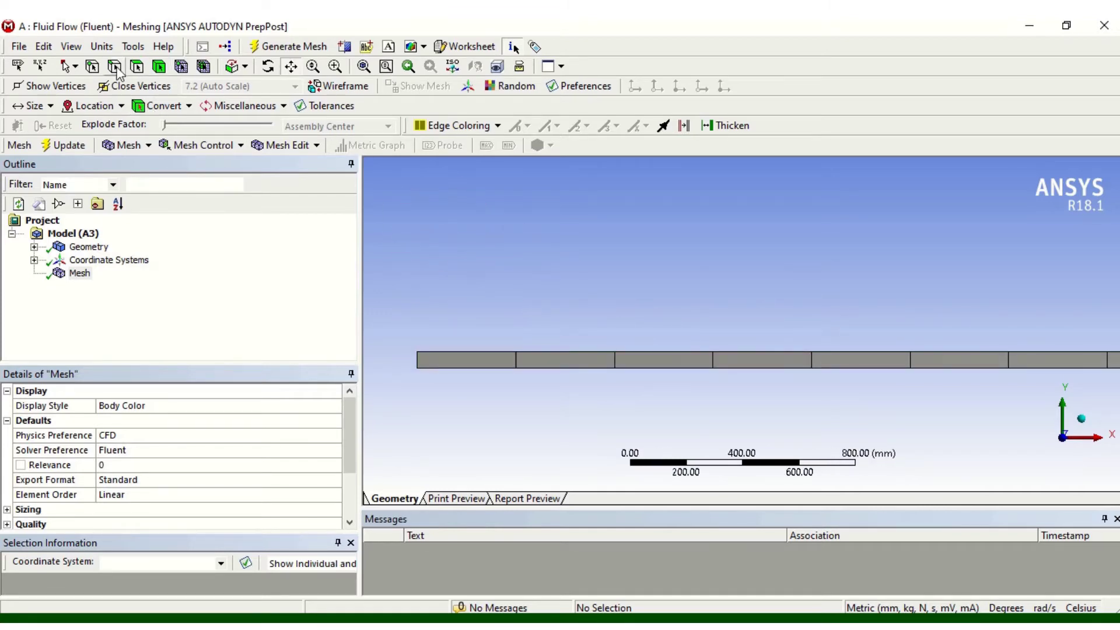
click(418, 363)
right_click(418, 362)
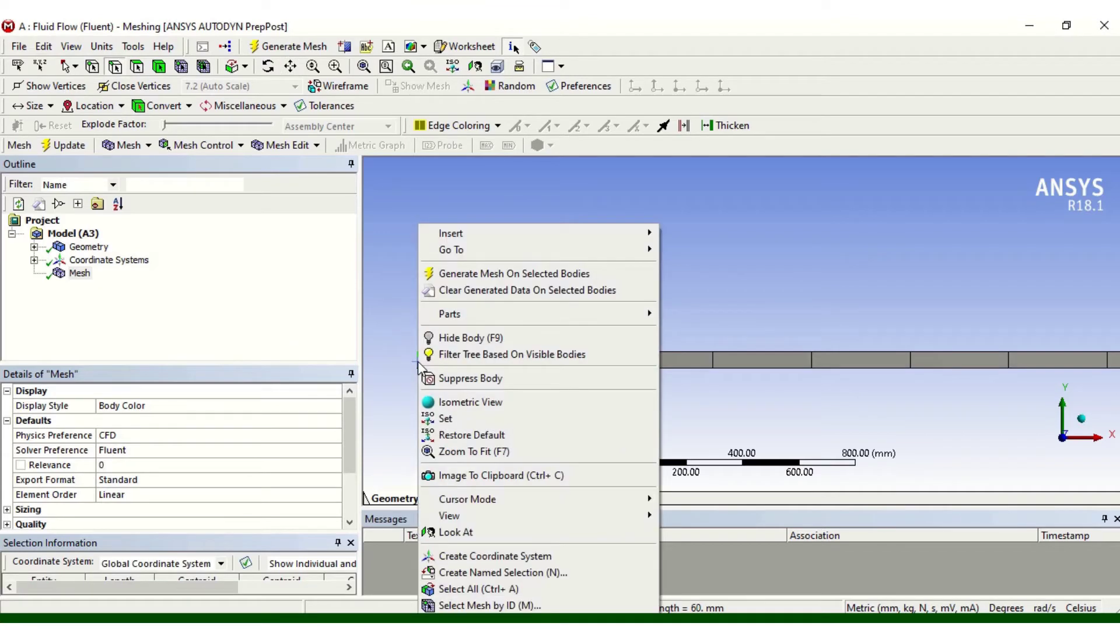
mouse_move(463, 234)
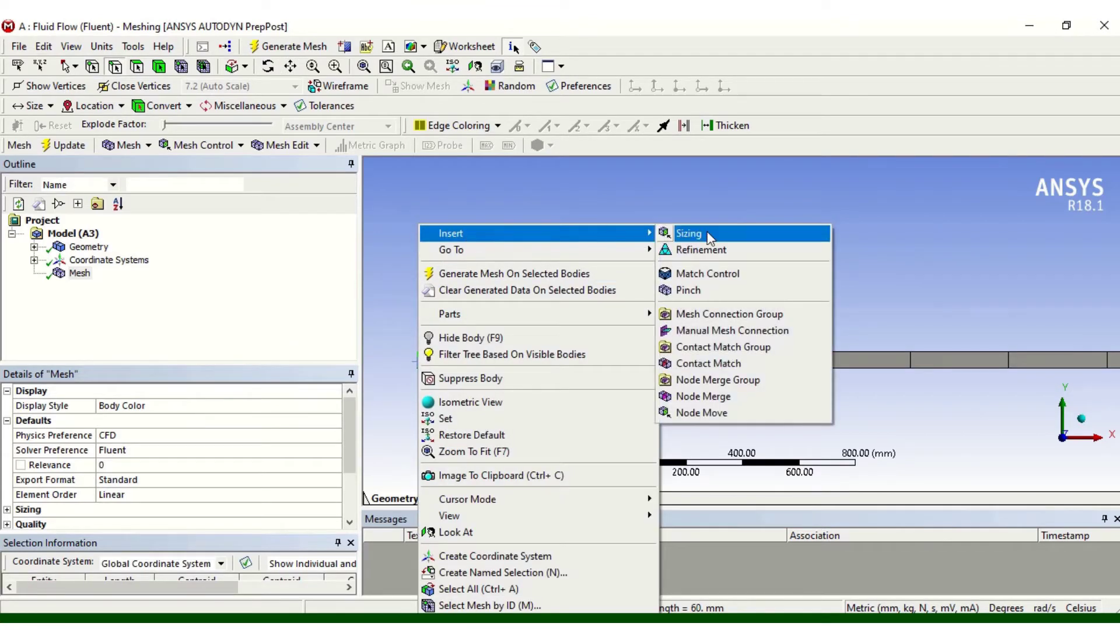
click(680, 232)
Step: Define the left end's edge sizing by Number of Divisions, with 50 divisions
click(165, 465)
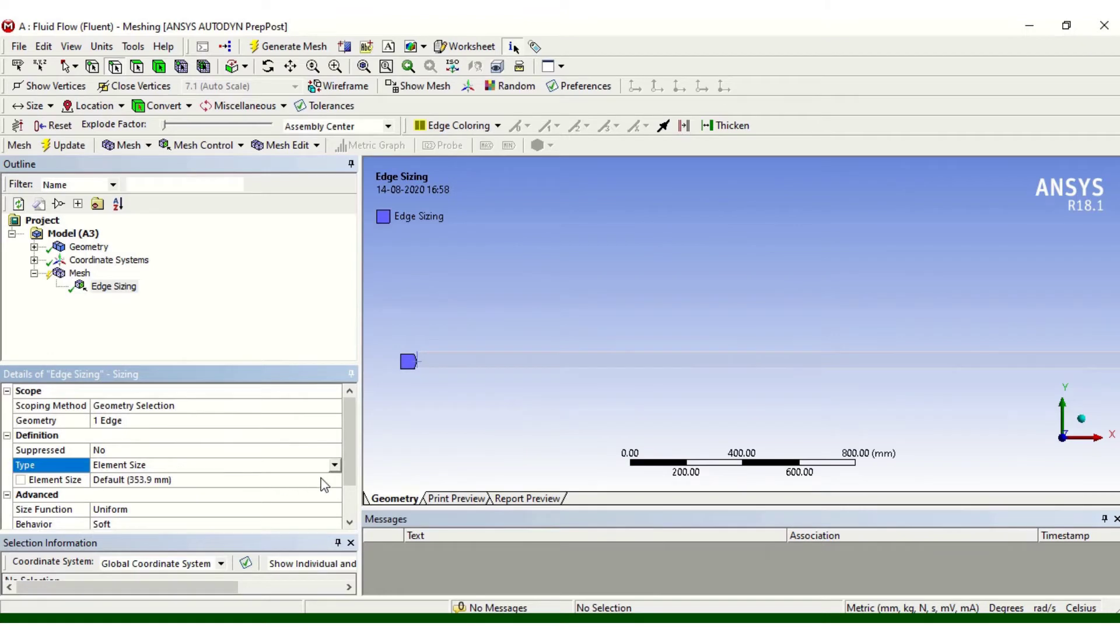
click(334, 465)
click(259, 489)
click(130, 480)
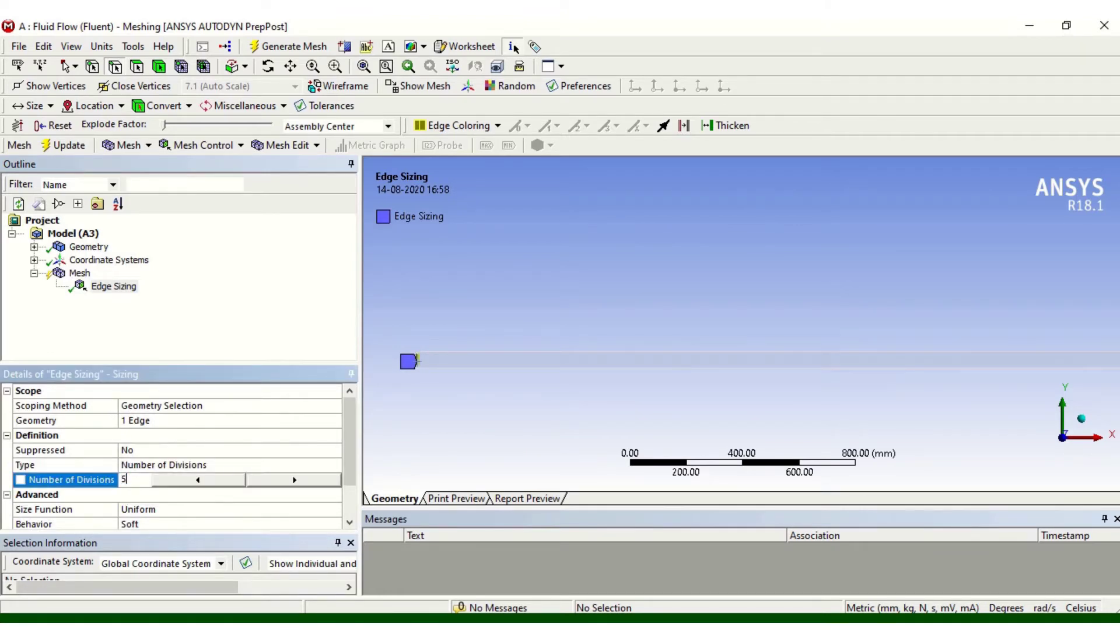
key(Return)
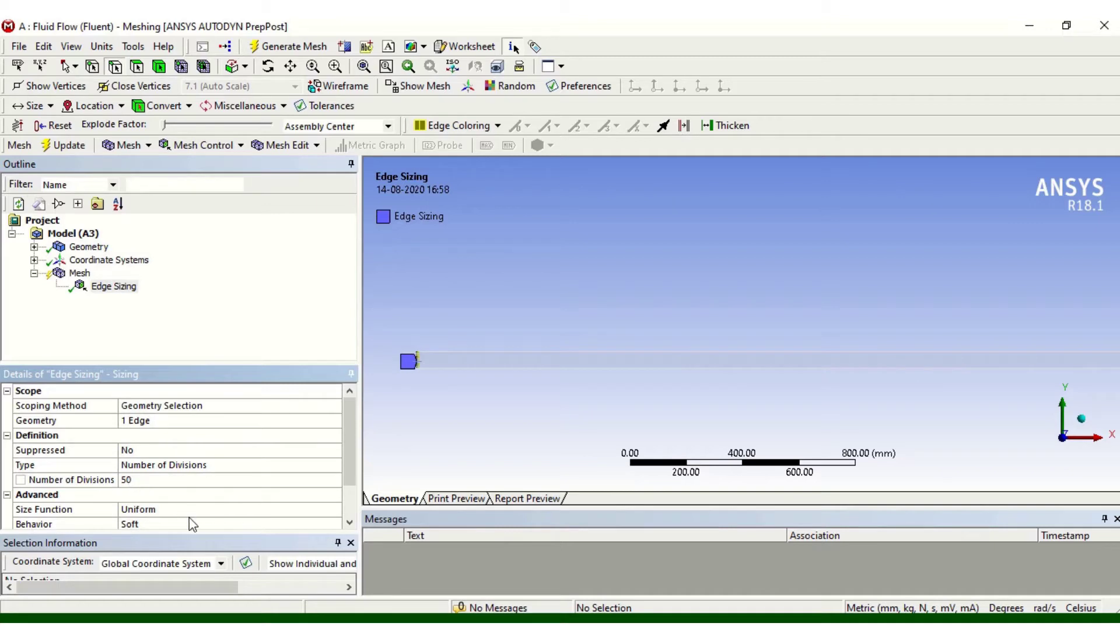
Step: Set the behavior of the left end's edge sizing to Hard
drag(348, 479, 348, 506)
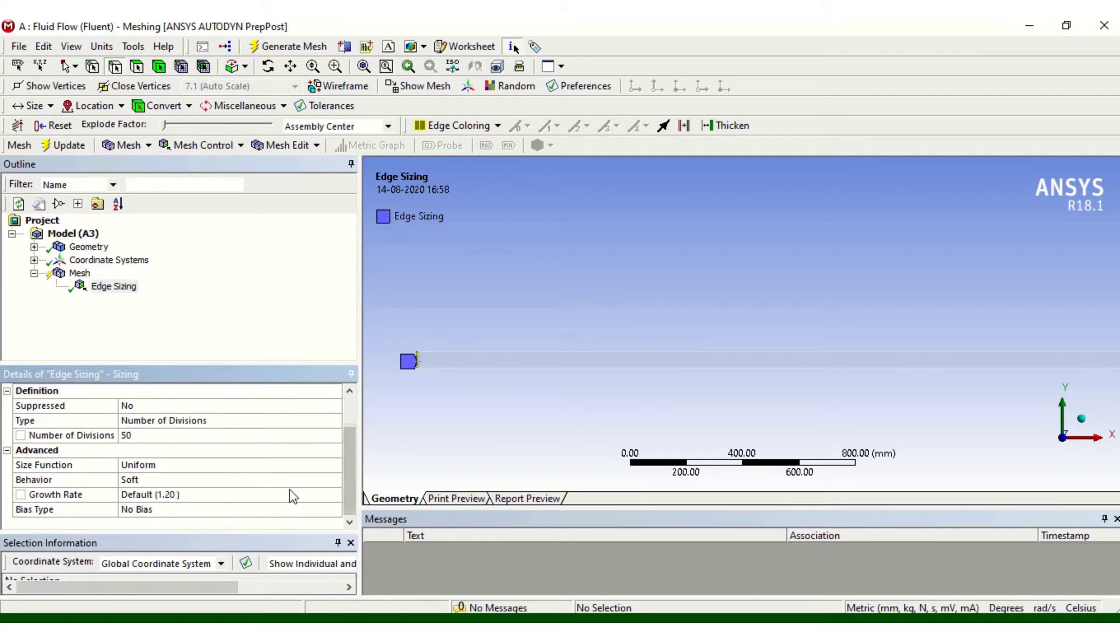
click(290, 486)
click(335, 479)
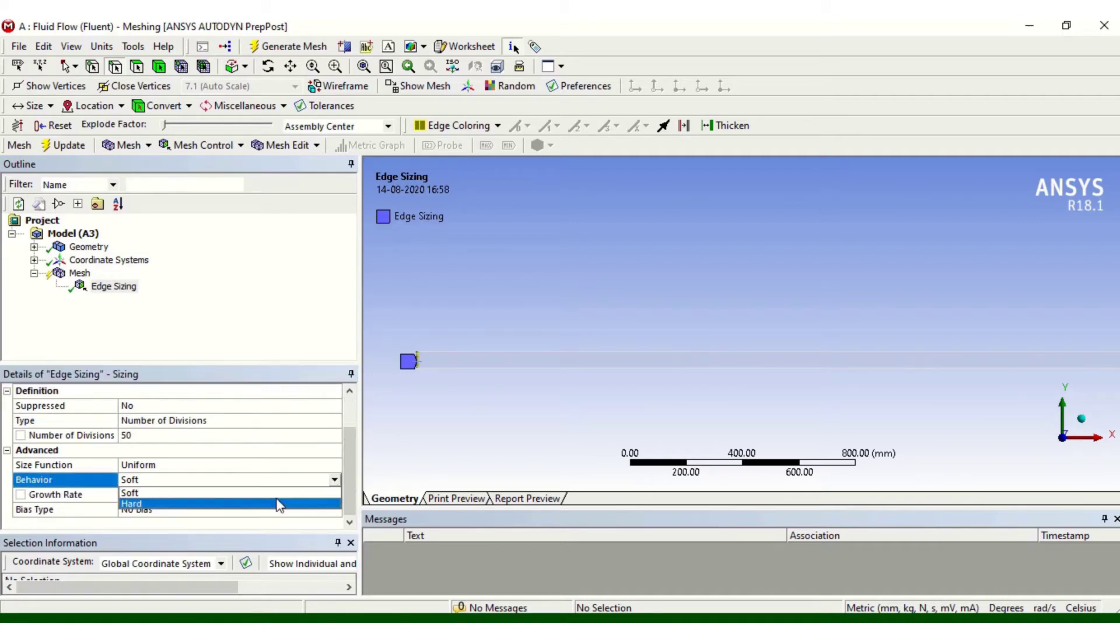
click(278, 507)
Step: Give the left end's edge sizing a bias type that refines toward both ends, with a bias factor of 12
drag(349, 485, 349, 514)
click(224, 510)
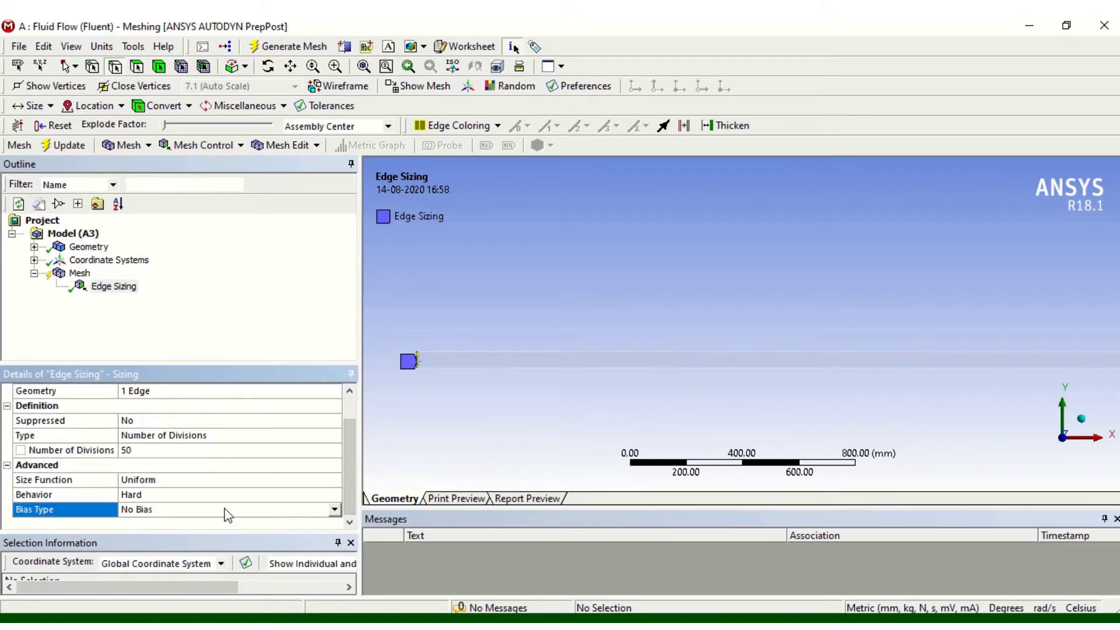
click(334, 510)
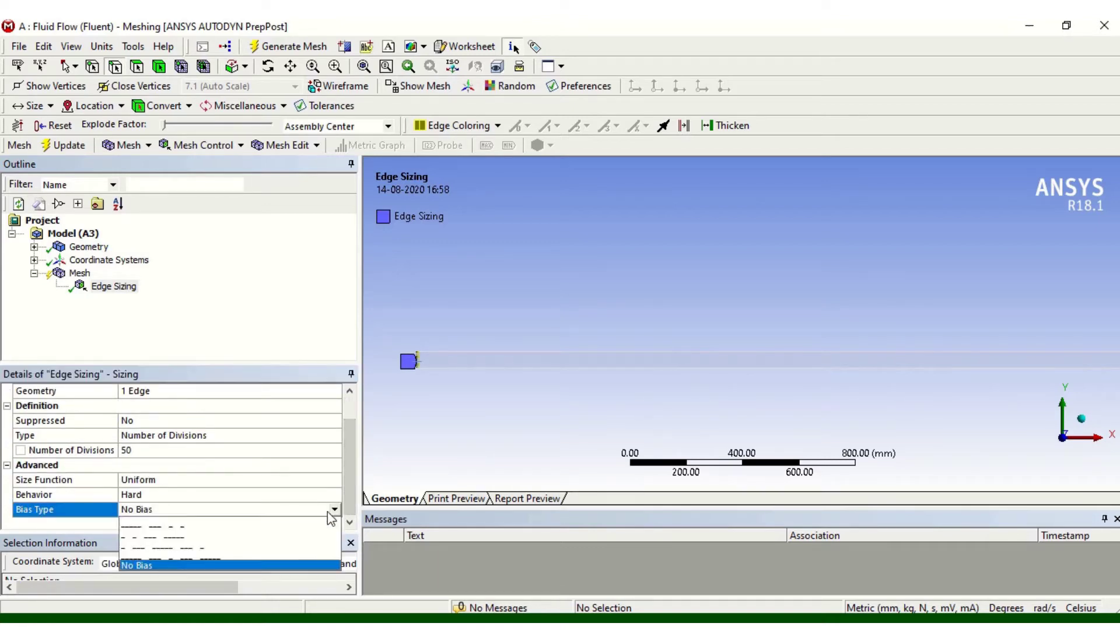
click(275, 550)
drag(350, 475, 348, 525)
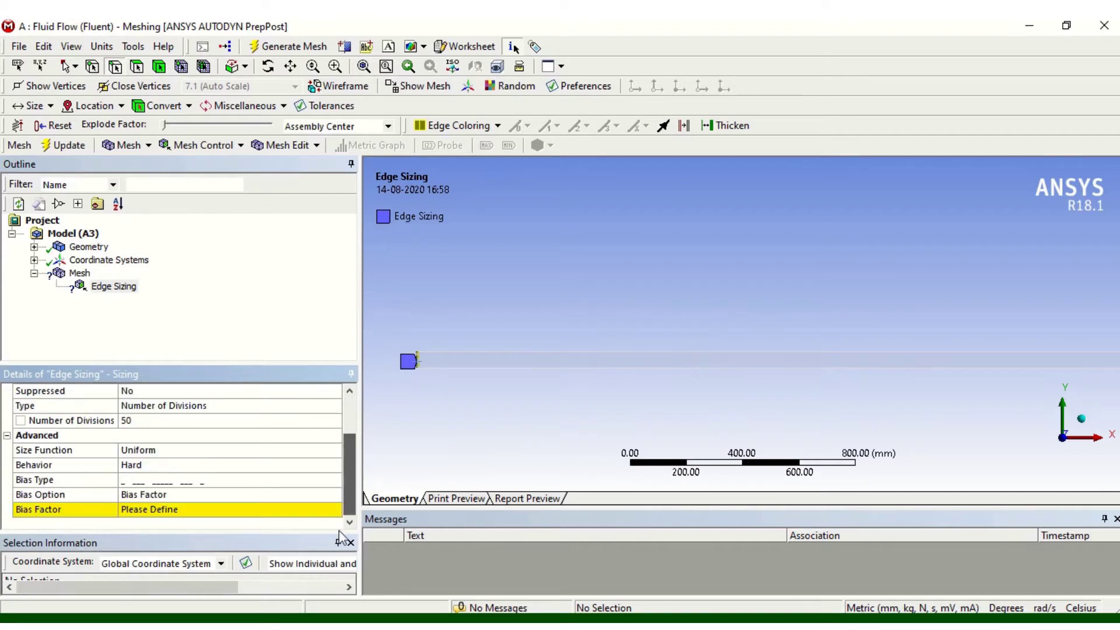
click(198, 511)
text(12)
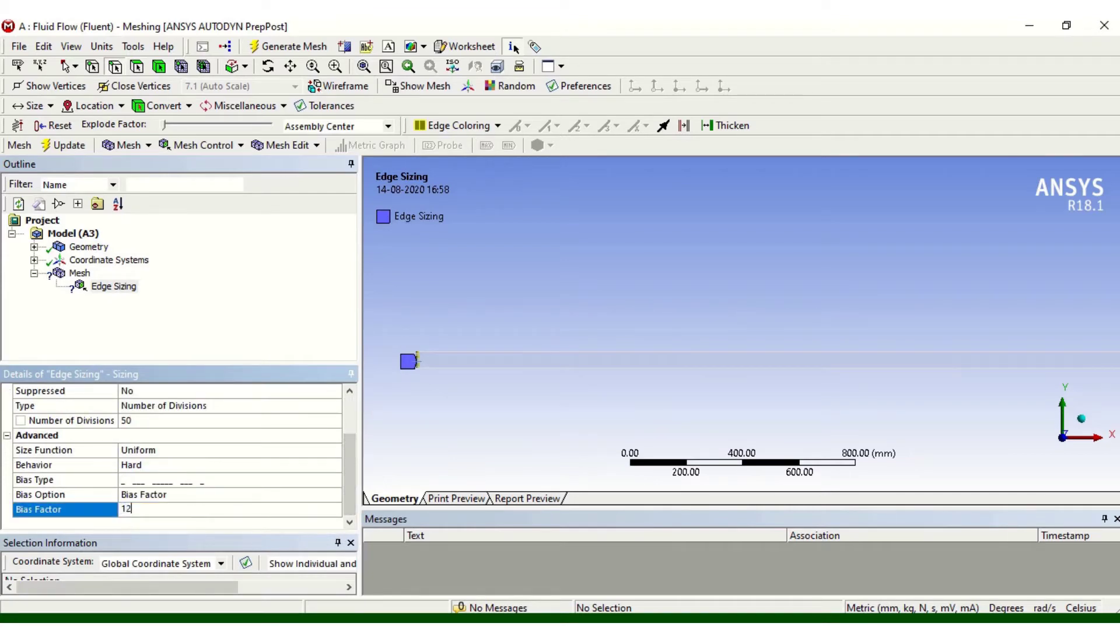
key(Return)
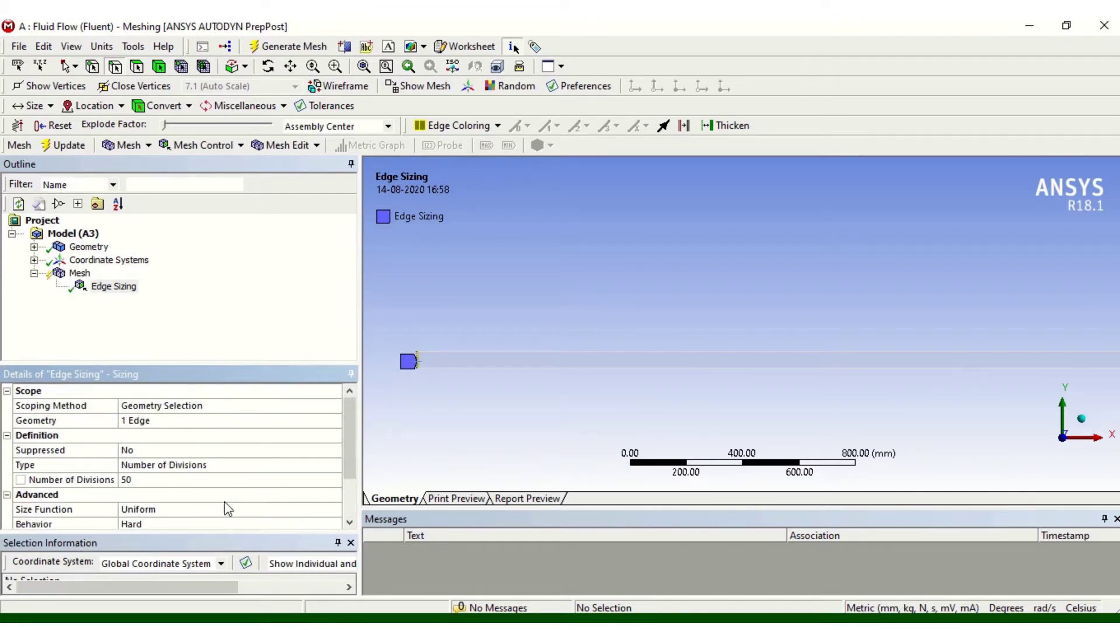
Step: Enter a new bias factor for the left end's edge sizing
scroll(349, 455, down, 2)
click(134, 512)
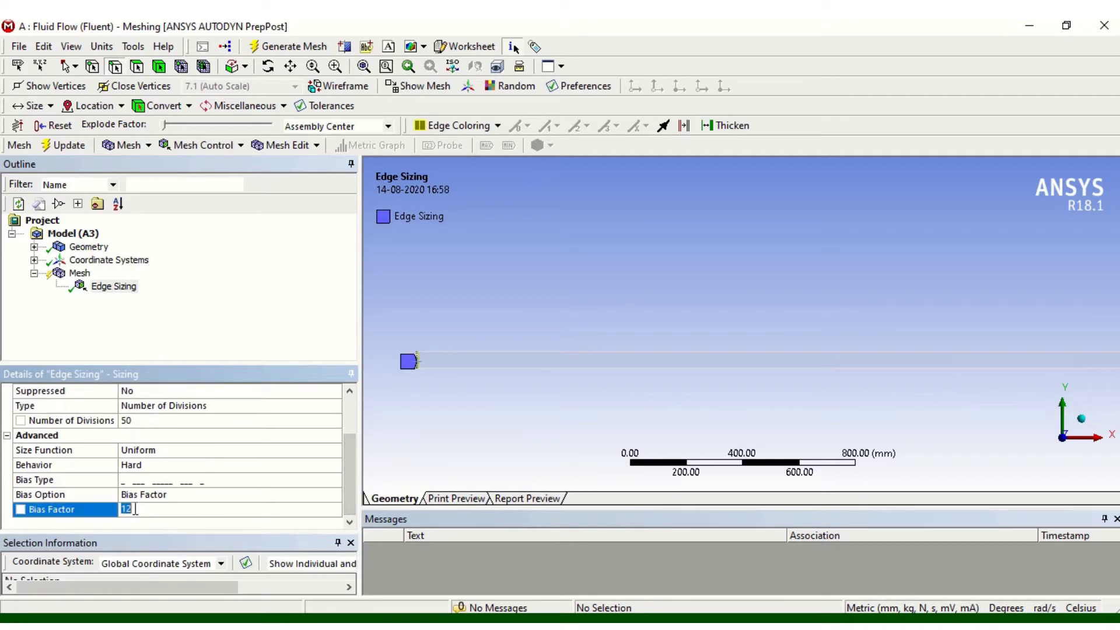
text(1)
key(Return)
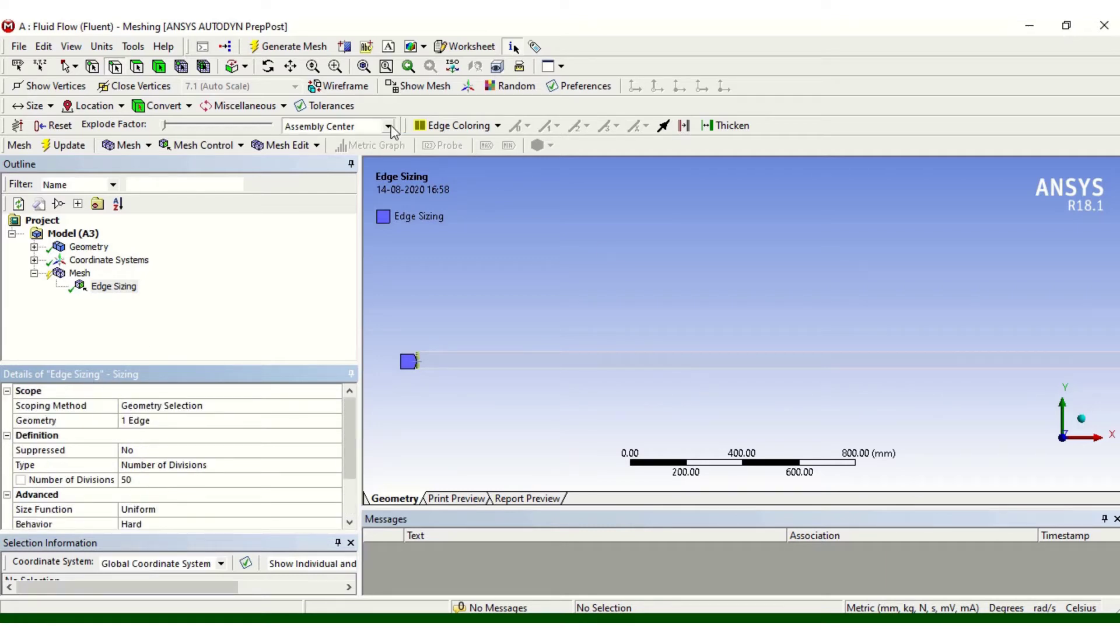
Step: Insert a Sizing control on the short vertical edge at the channel's right end
click(289, 66)
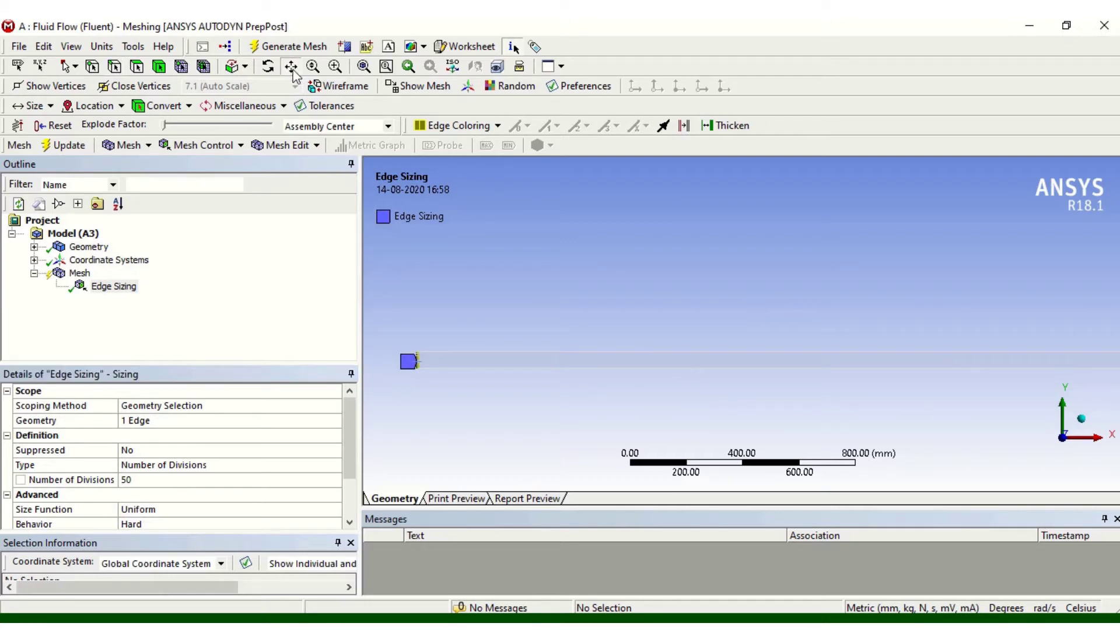
drag(928, 368, 640, 365)
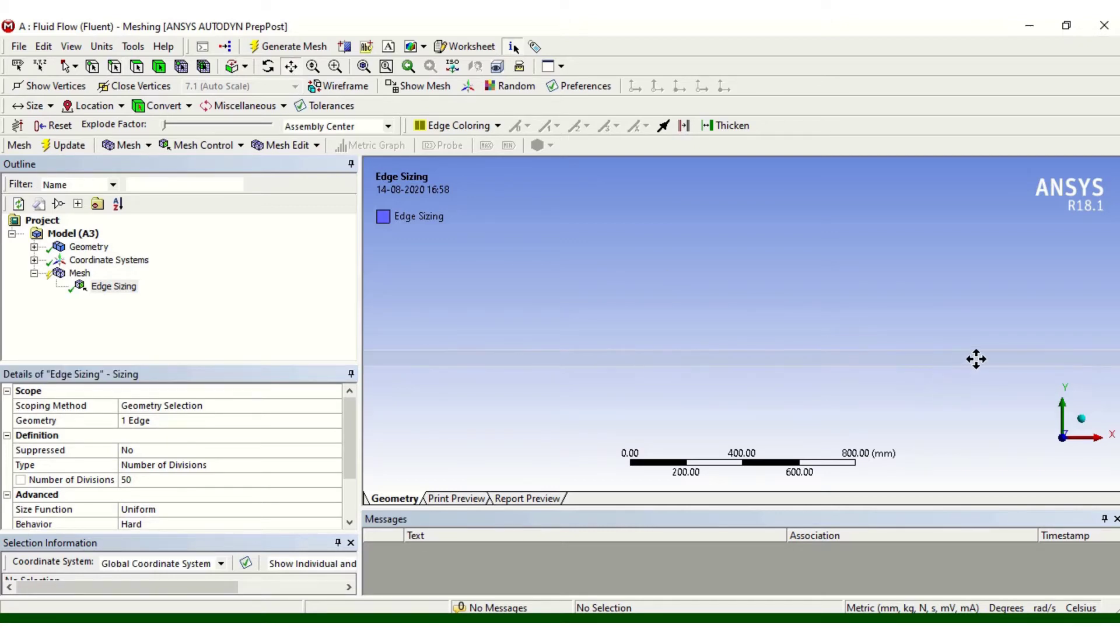
drag(974, 357, 716, 327)
drag(930, 333, 710, 335)
drag(1042, 343, 558, 344)
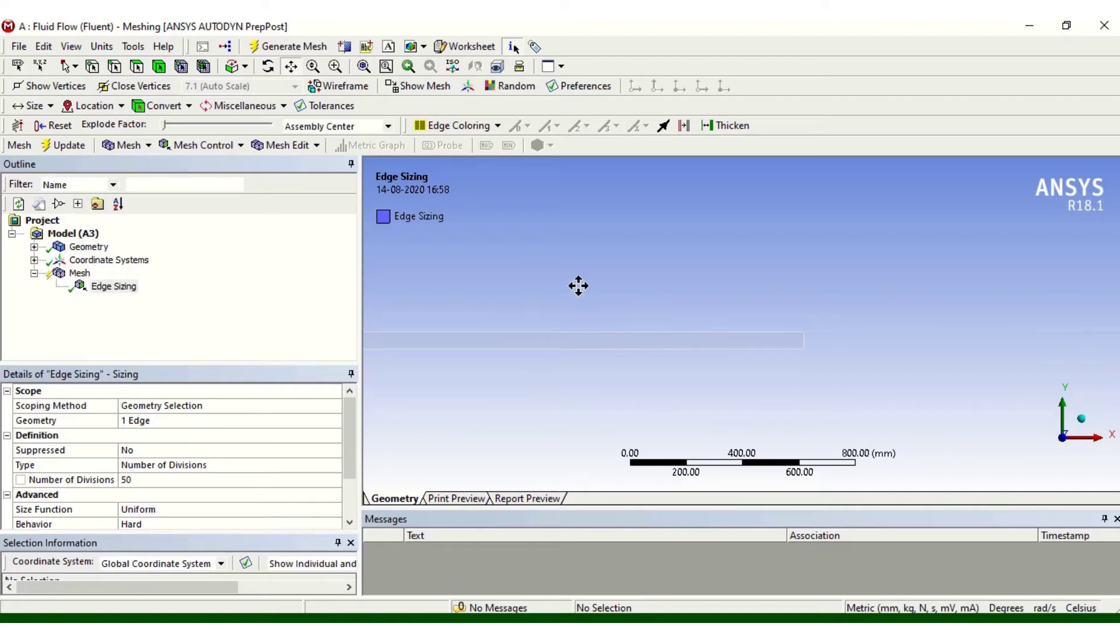
click(115, 66)
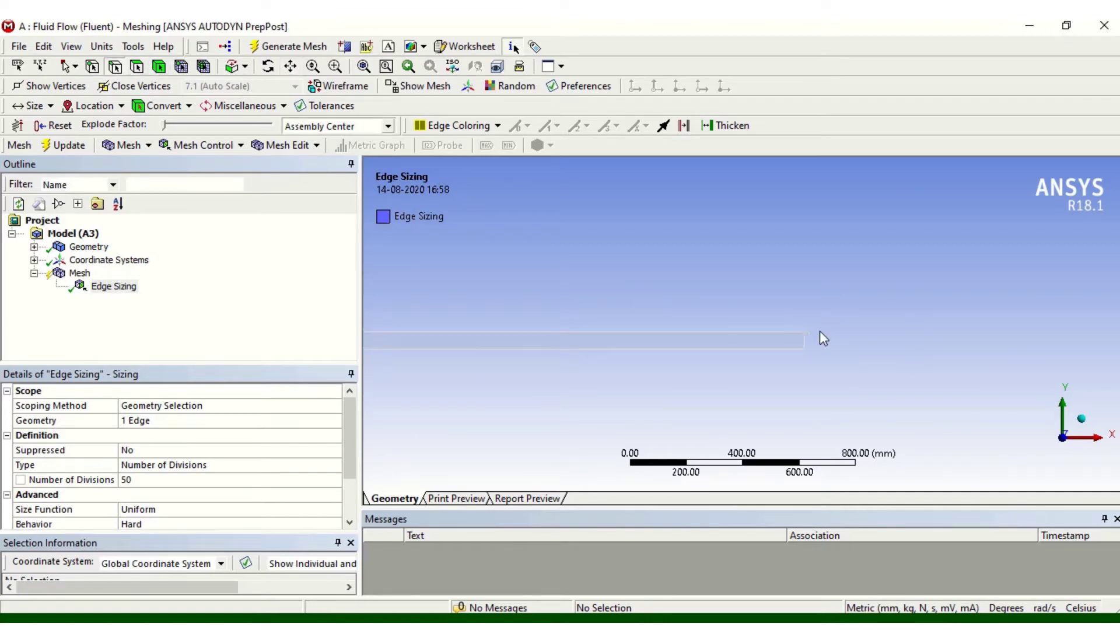
click(803, 341)
right_click(803, 340)
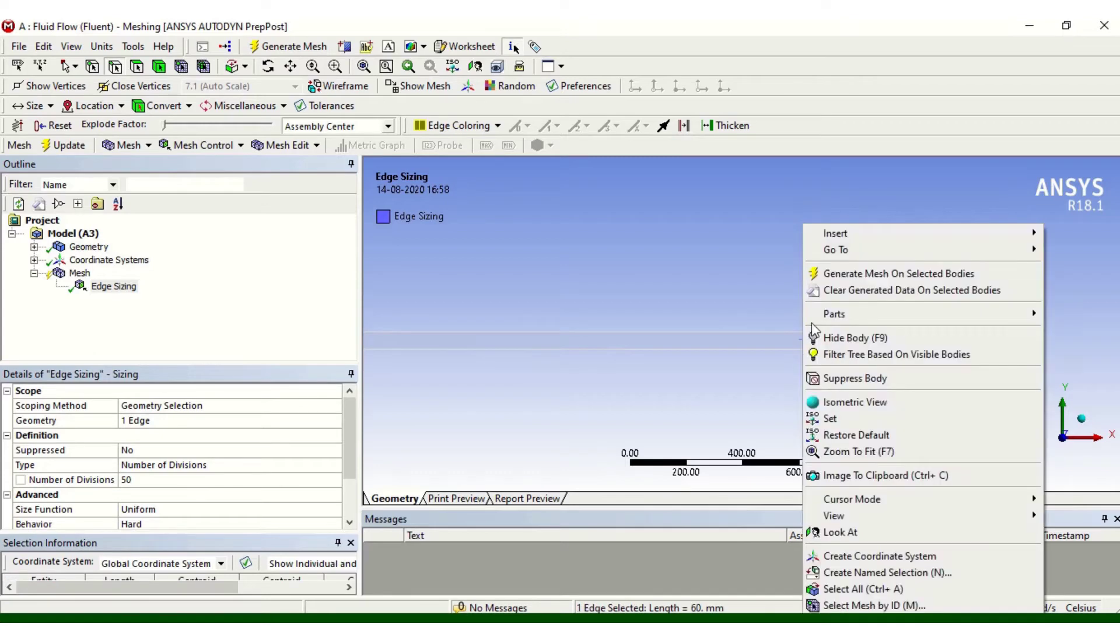
mouse_move(851, 239)
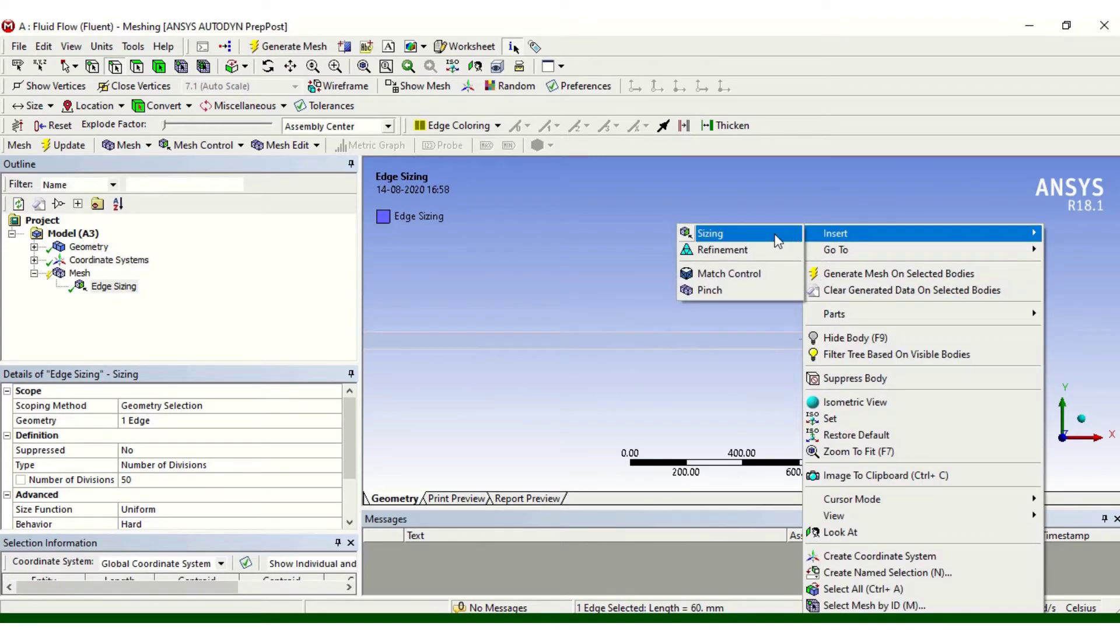
click(711, 232)
Step: Define the right end's edge sizing by Number of Divisions, with 50 divisions
click(285, 471)
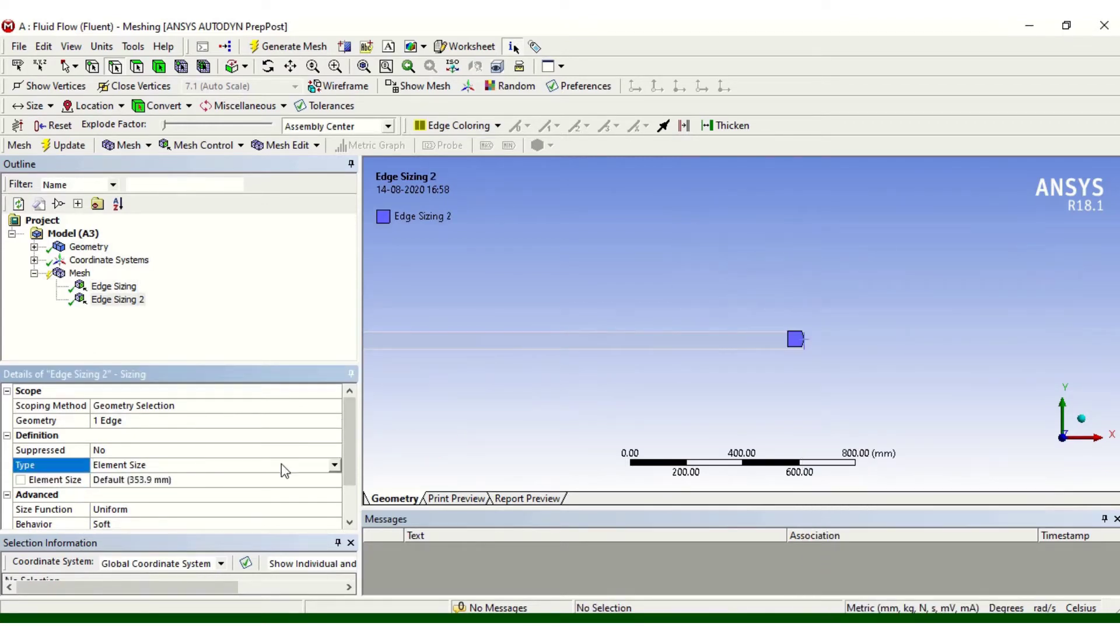
click(335, 465)
click(306, 488)
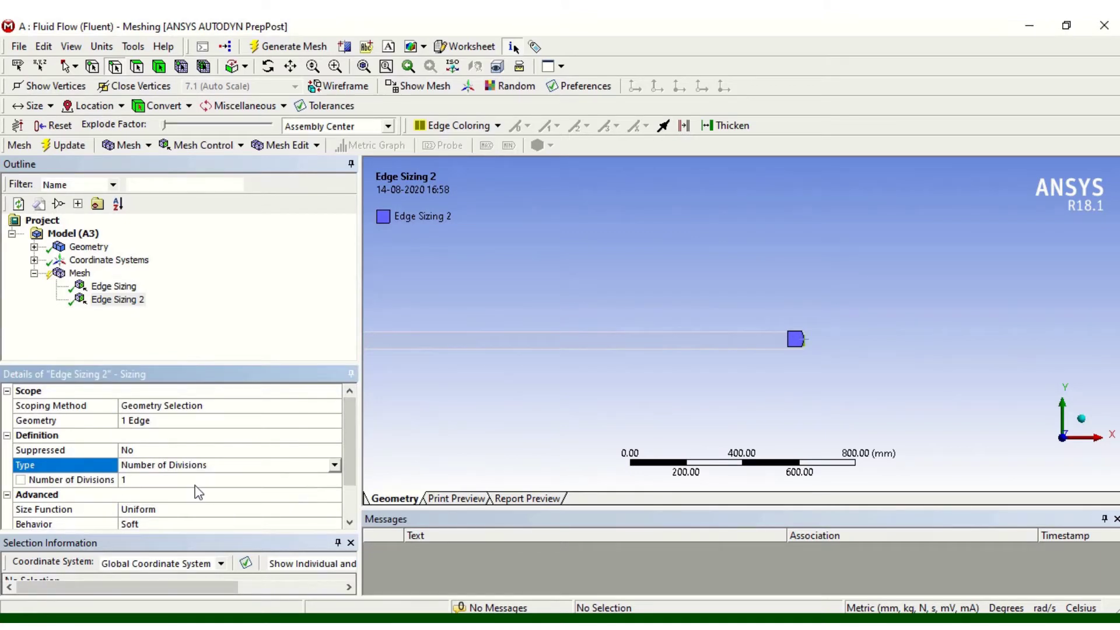
click(172, 479)
text(50)
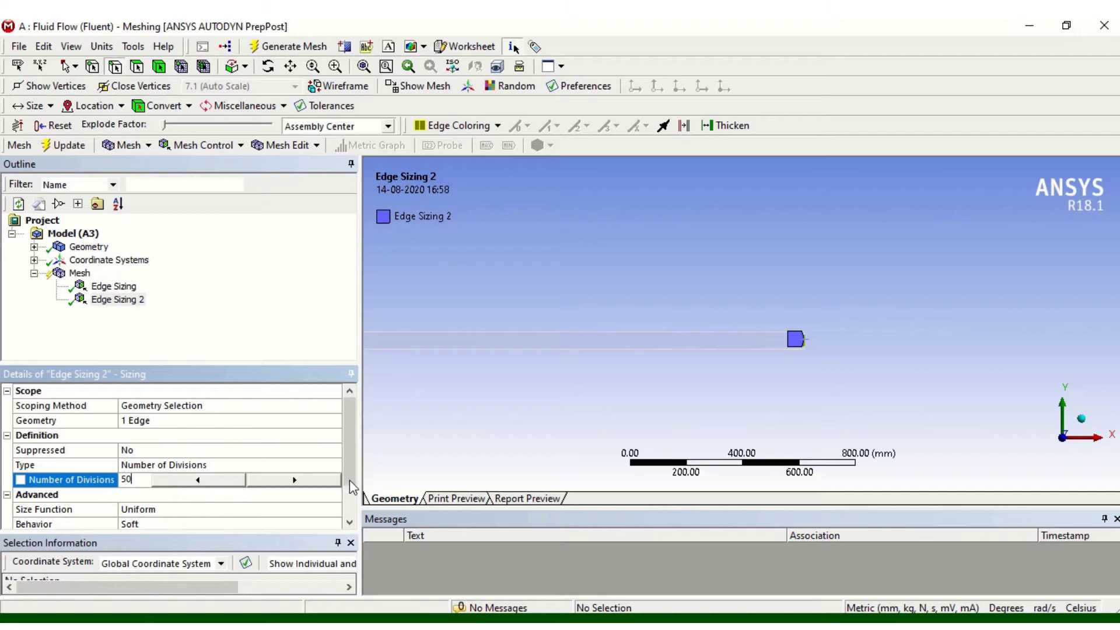
Step: Set the behavior of the right end's edge sizing to Hard
drag(349, 481, 352, 521)
click(250, 480)
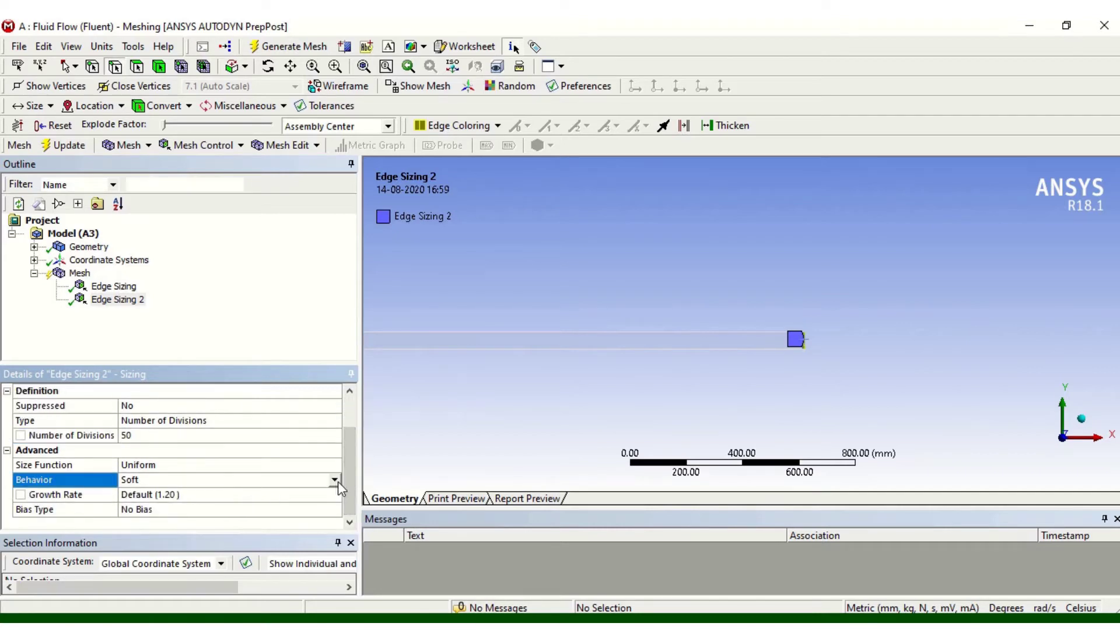
click(335, 481)
click(274, 504)
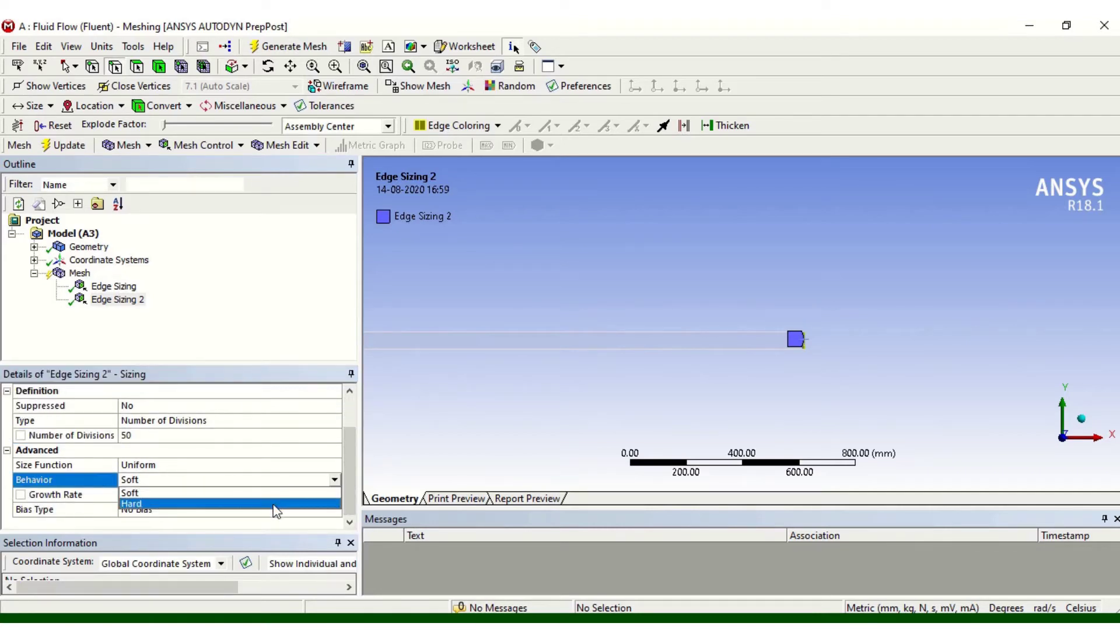
Step: Give the right end's edge sizing a bias type that refines toward both ends, with a bias factor of 15
drag(350, 456, 350, 467)
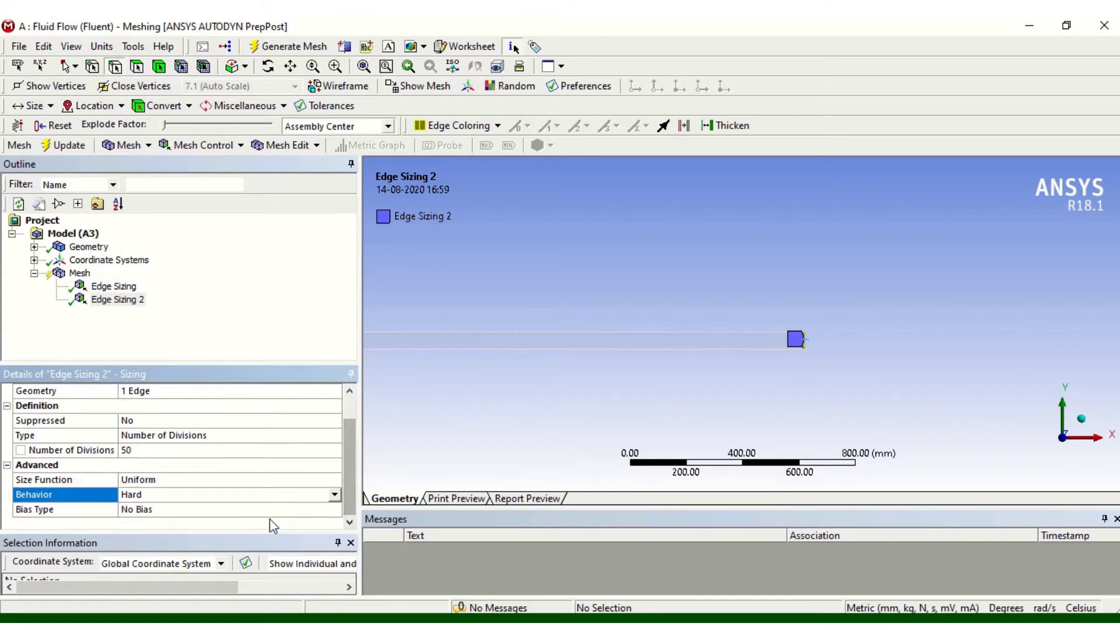
click(322, 514)
click(335, 510)
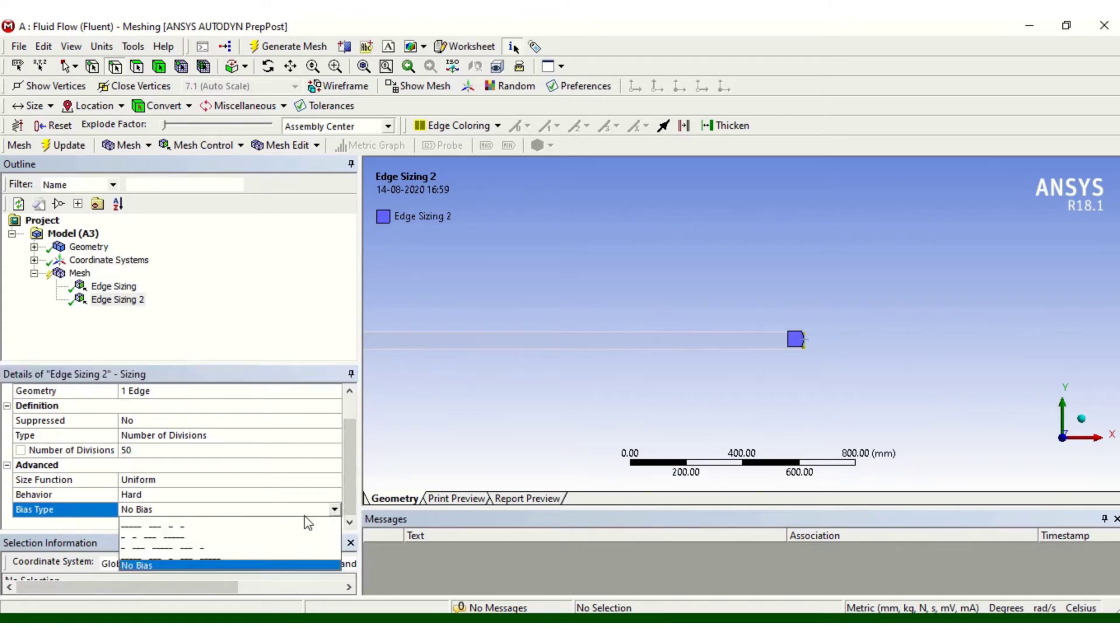
click(257, 551)
drag(350, 455, 350, 473)
click(132, 509)
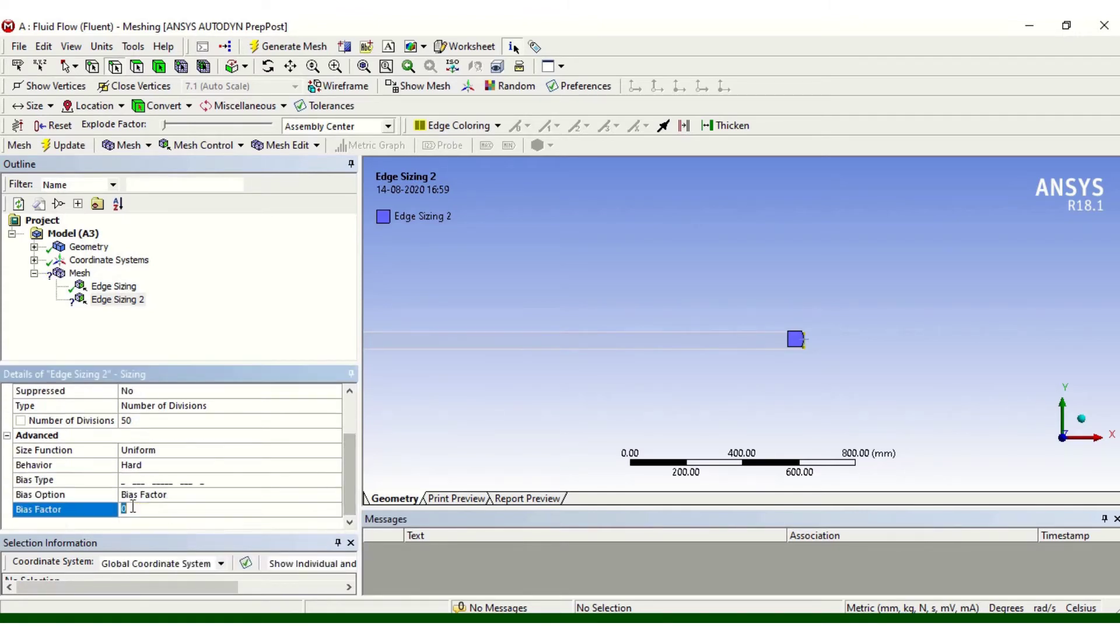
text(15)
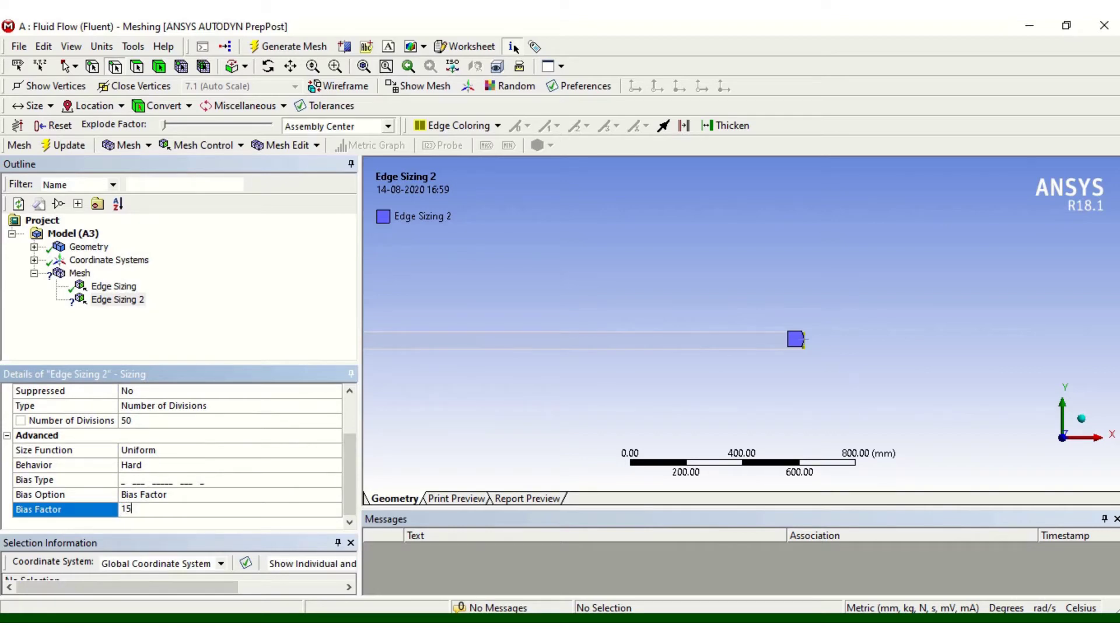
key(Return)
click(364, 67)
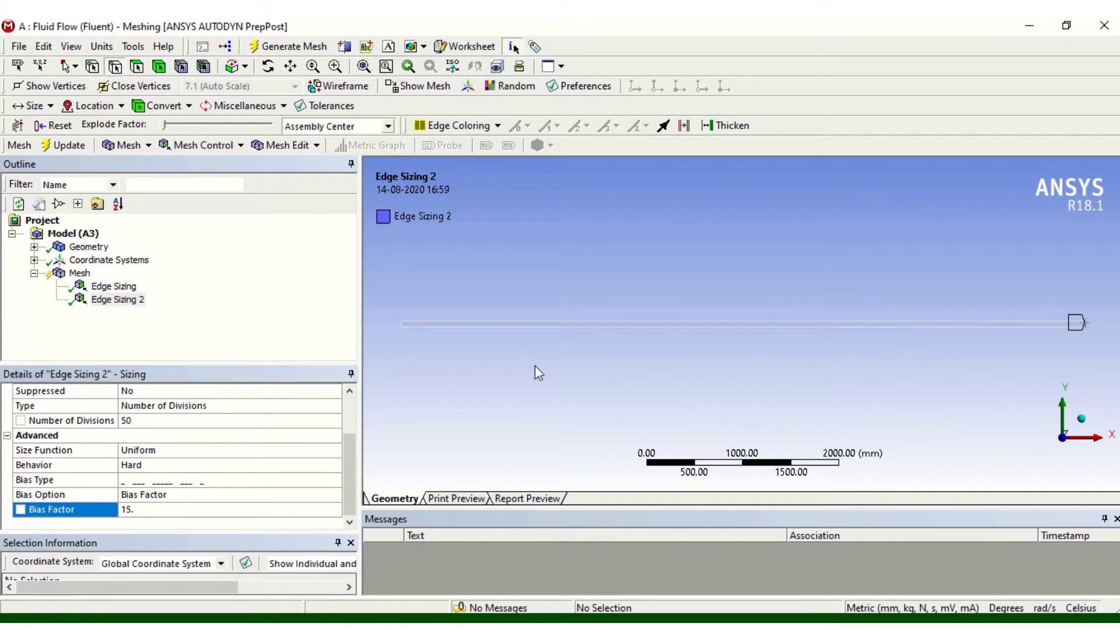
click(531, 319)
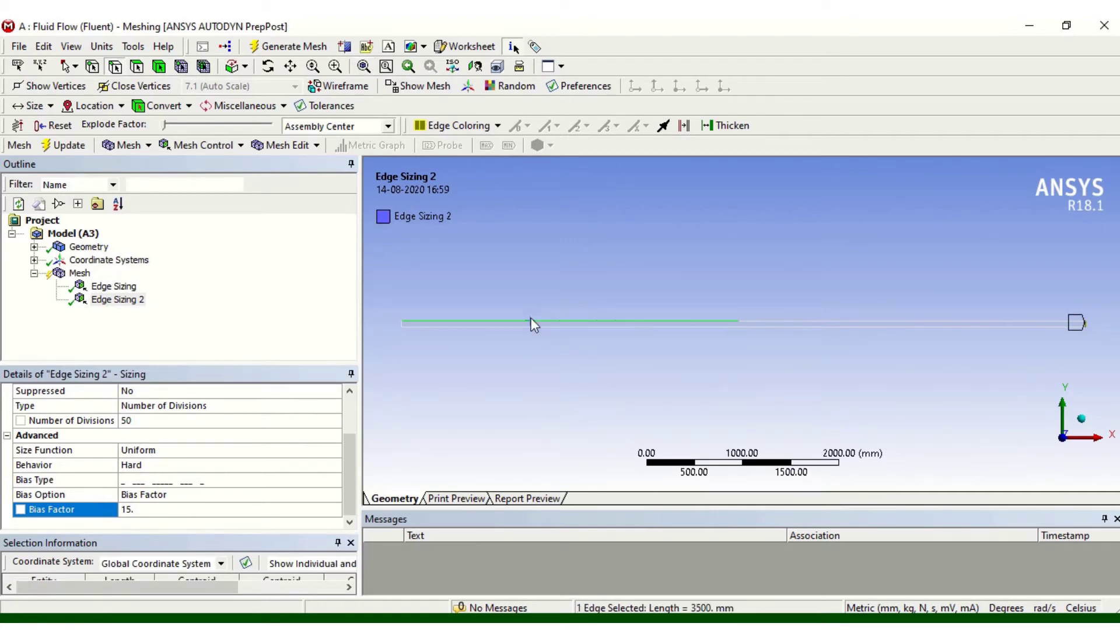
right_click(531, 318)
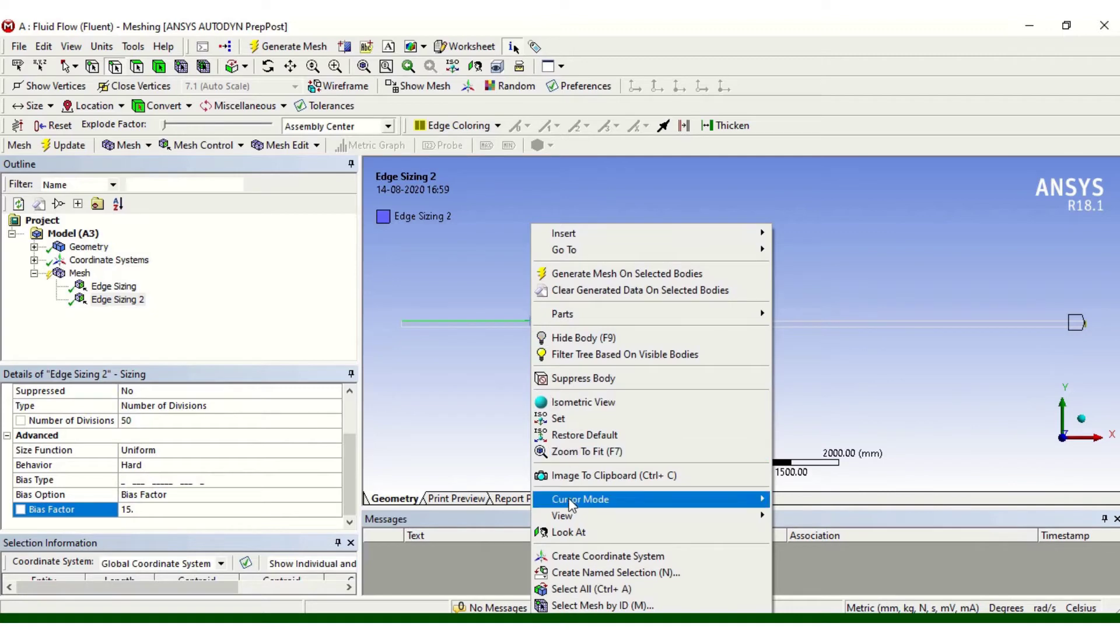
mouse_move(586, 236)
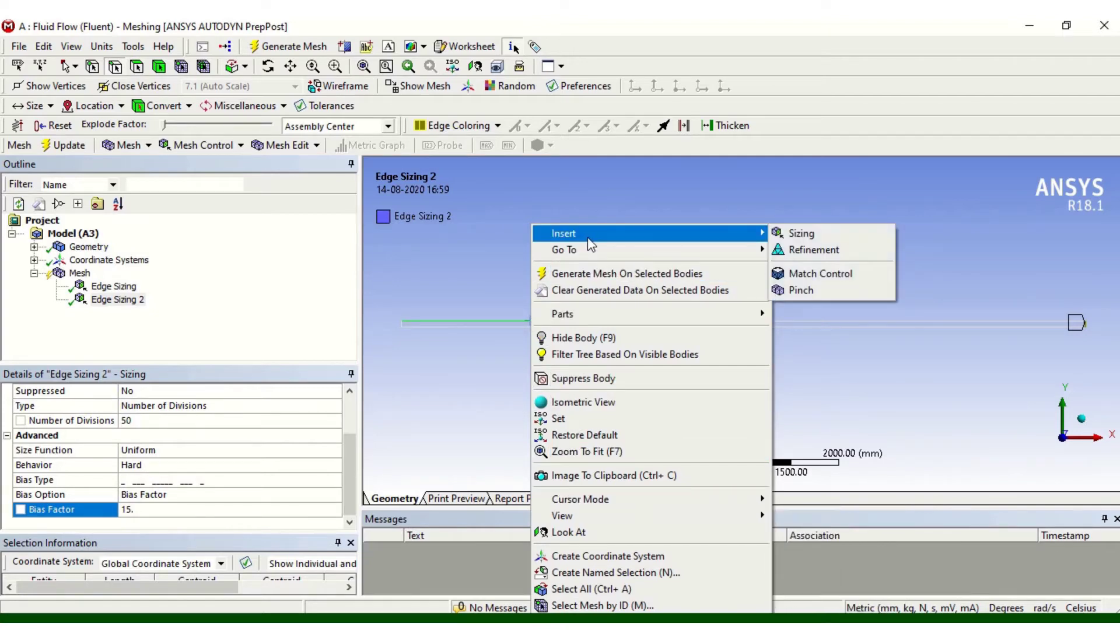
click(505, 318)
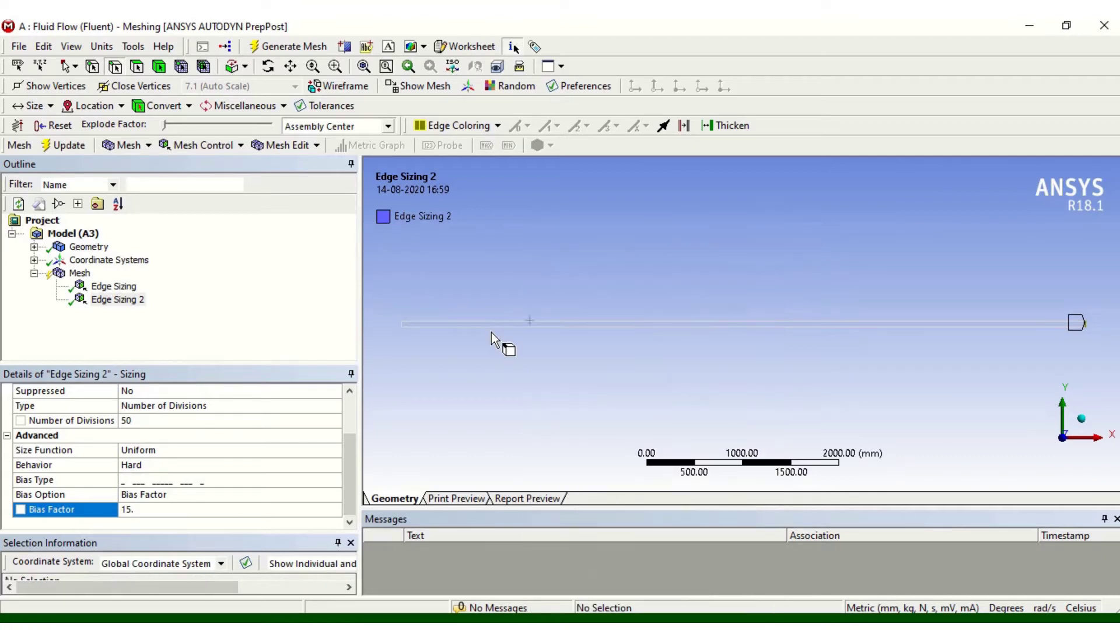
Step: Insert one Sizing control on both the upper and lower long edges of the channel's left section
click(505, 322)
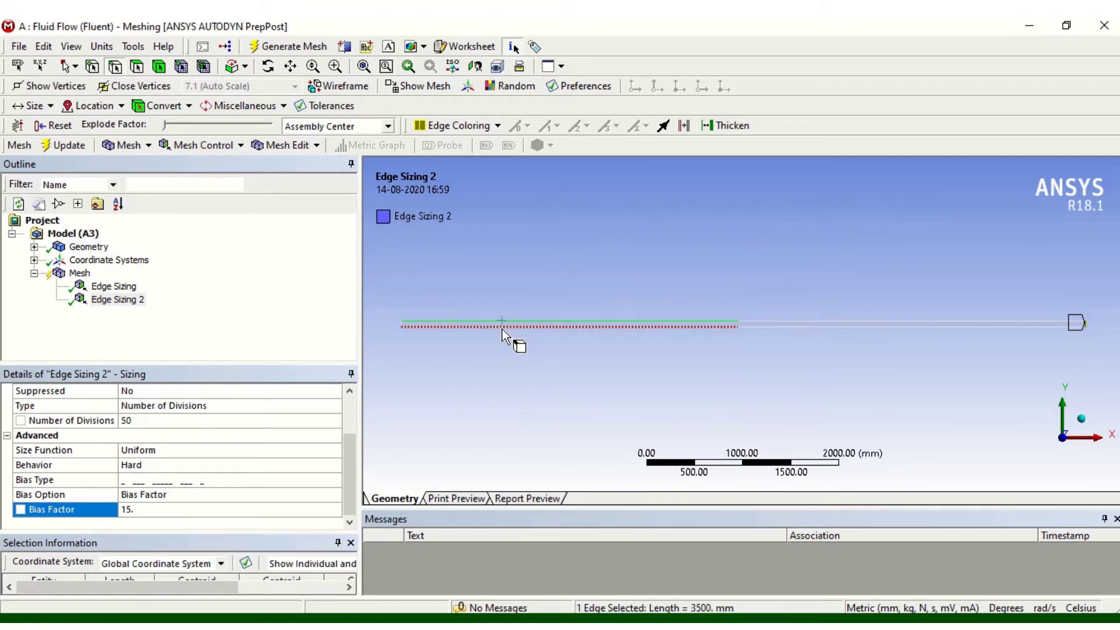
ctrl+click(508, 325)
right_click(505, 332)
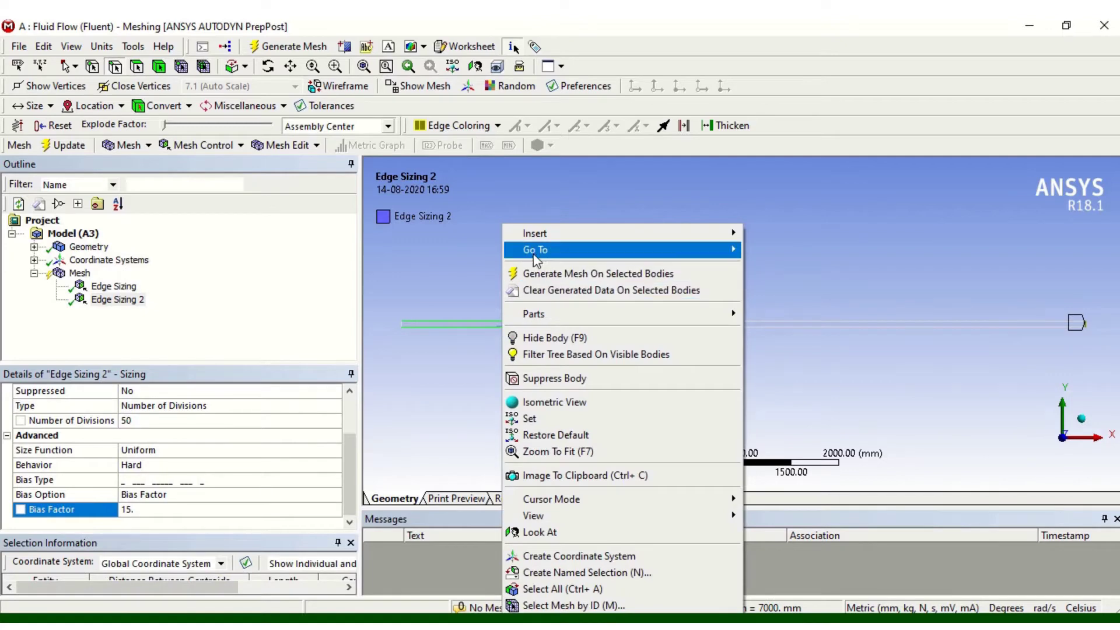
mouse_move(659, 240)
click(754, 235)
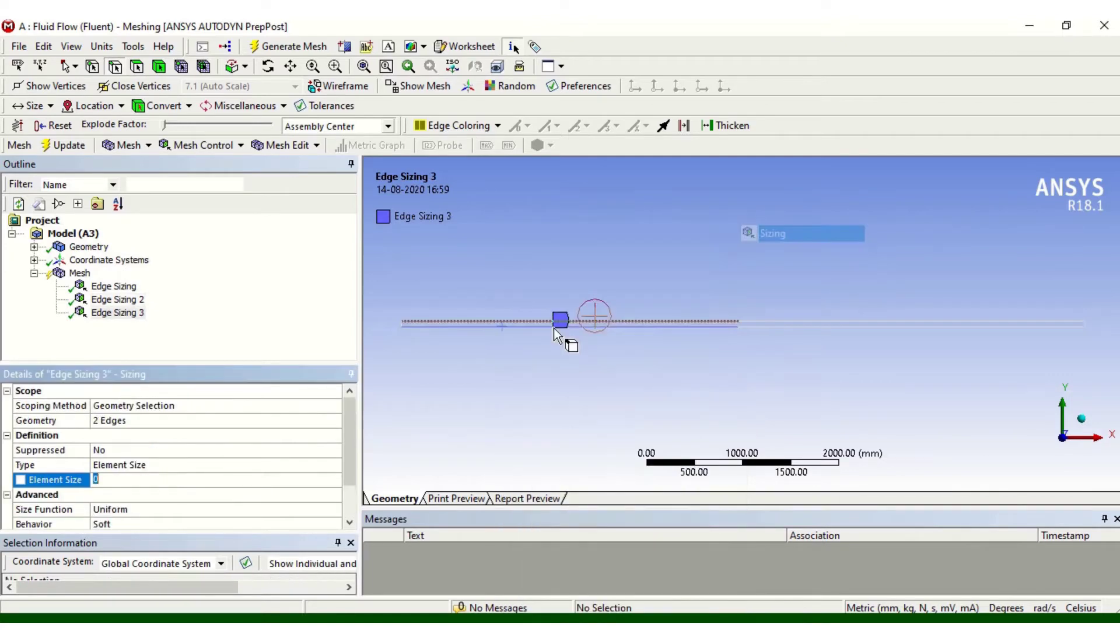
Step: Define the left section's long-edge sizing by Number of Divisions, with 320 divisions
click(302, 465)
click(334, 465)
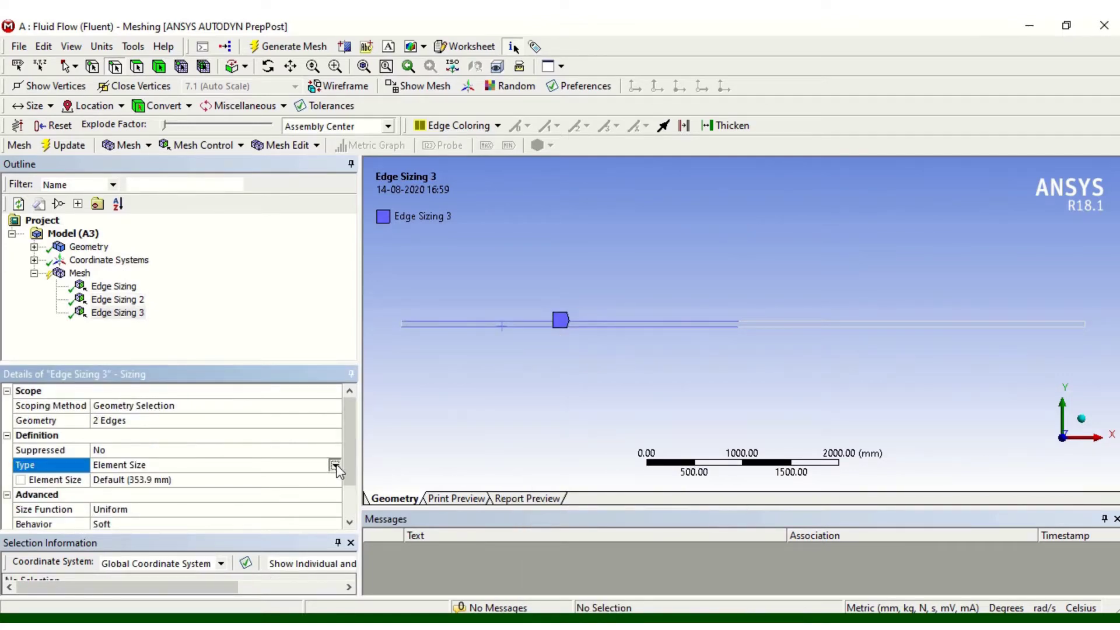
click(260, 487)
click(133, 479)
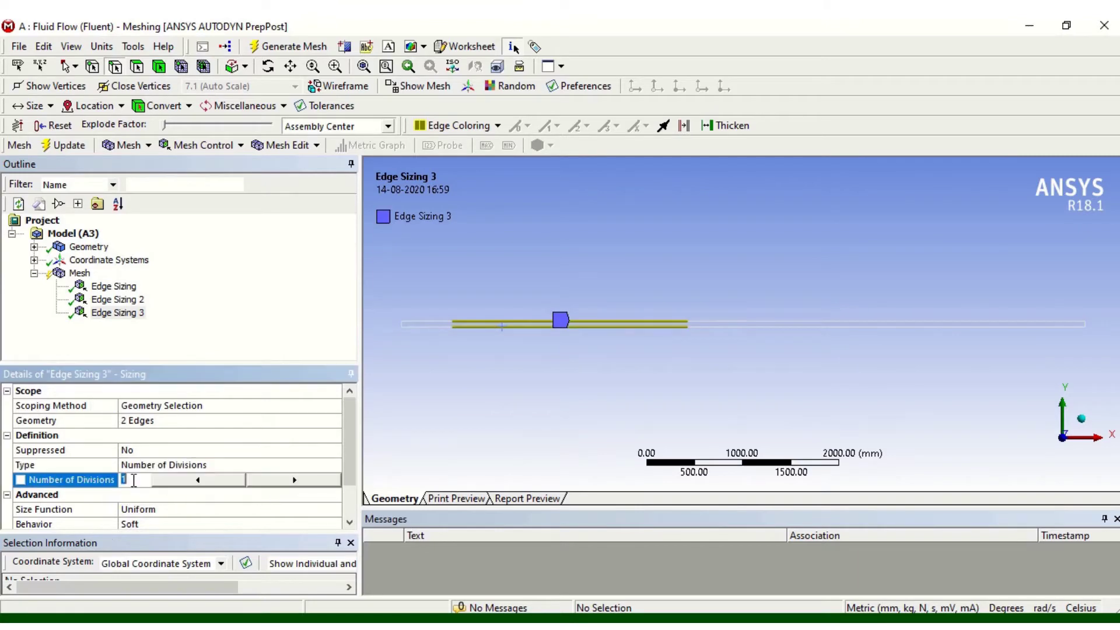
text(320)
key(Return)
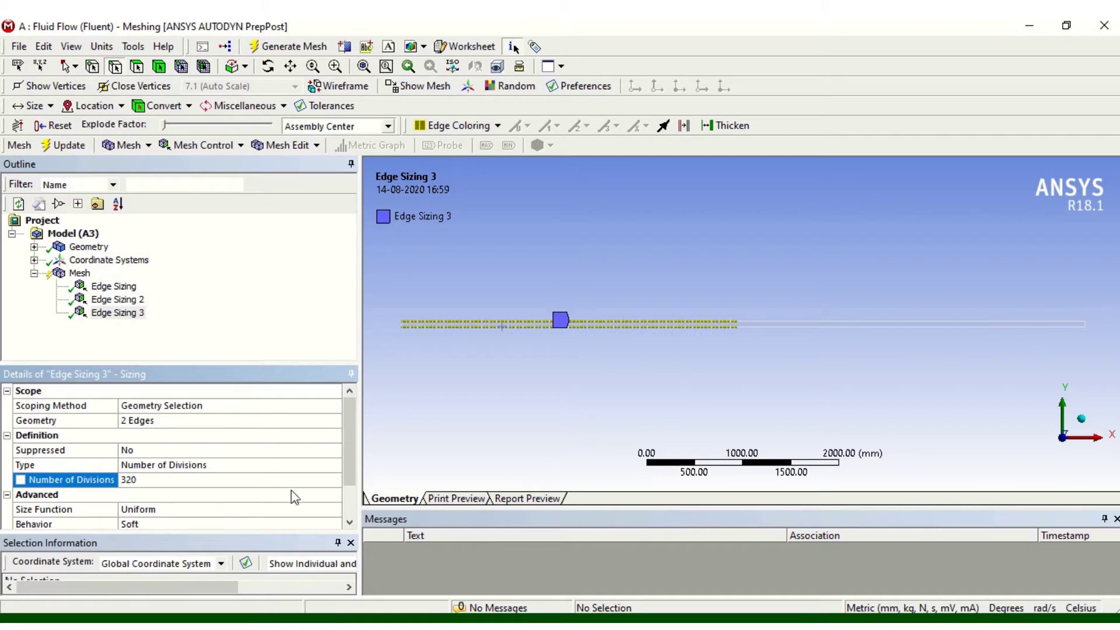
Step: Set the behavior of the left section's long-edge sizing to Hard
scroll(346, 477, down, 2)
click(314, 495)
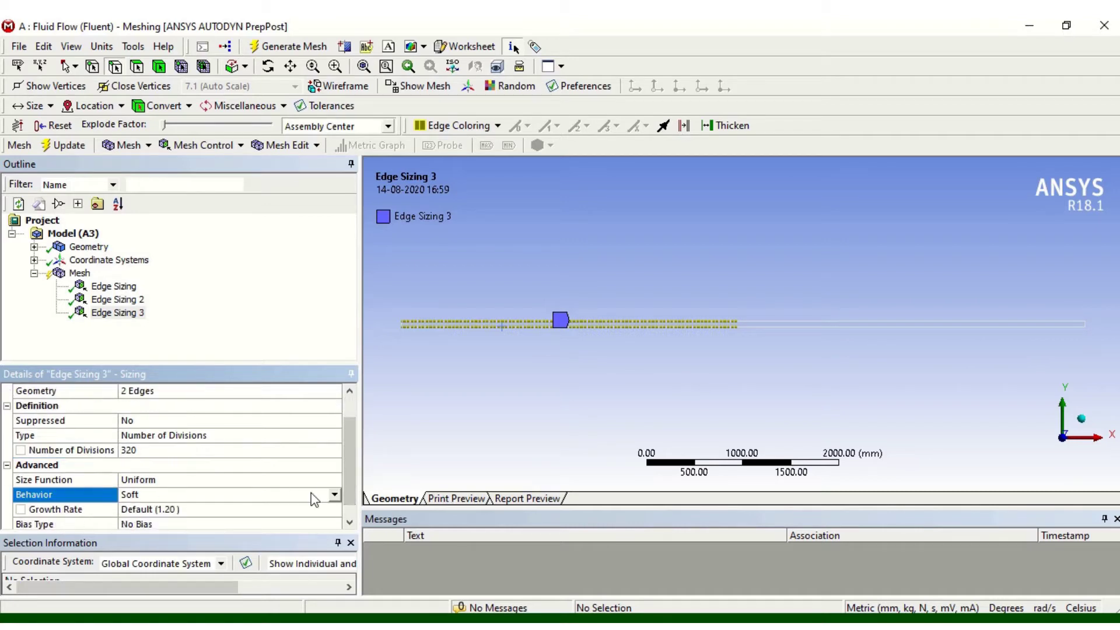
click(333, 494)
click(308, 518)
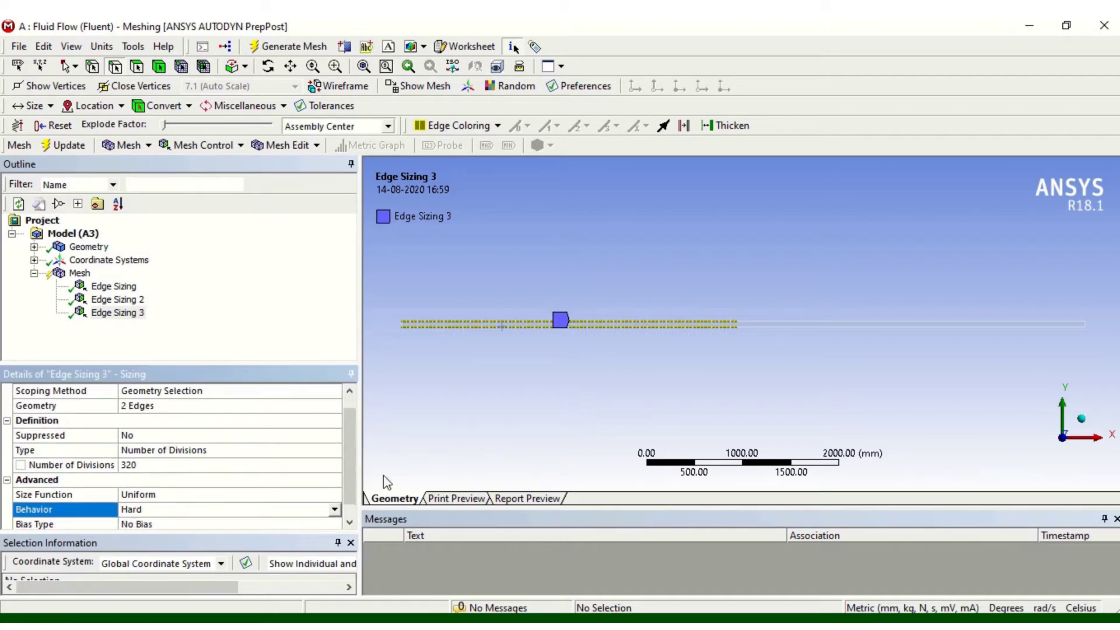
Step: Insert one Sizing control on both the upper and lower long edges of the channel's middle section
click(790, 320)
ctrl+click(788, 325)
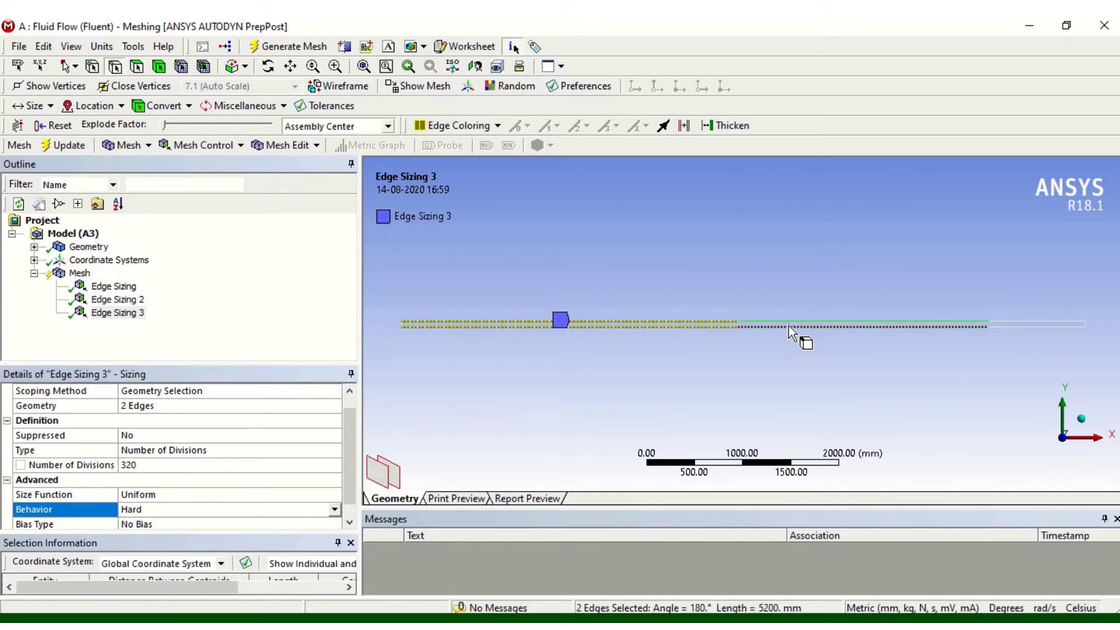
right_click(789, 326)
mouse_move(817, 233)
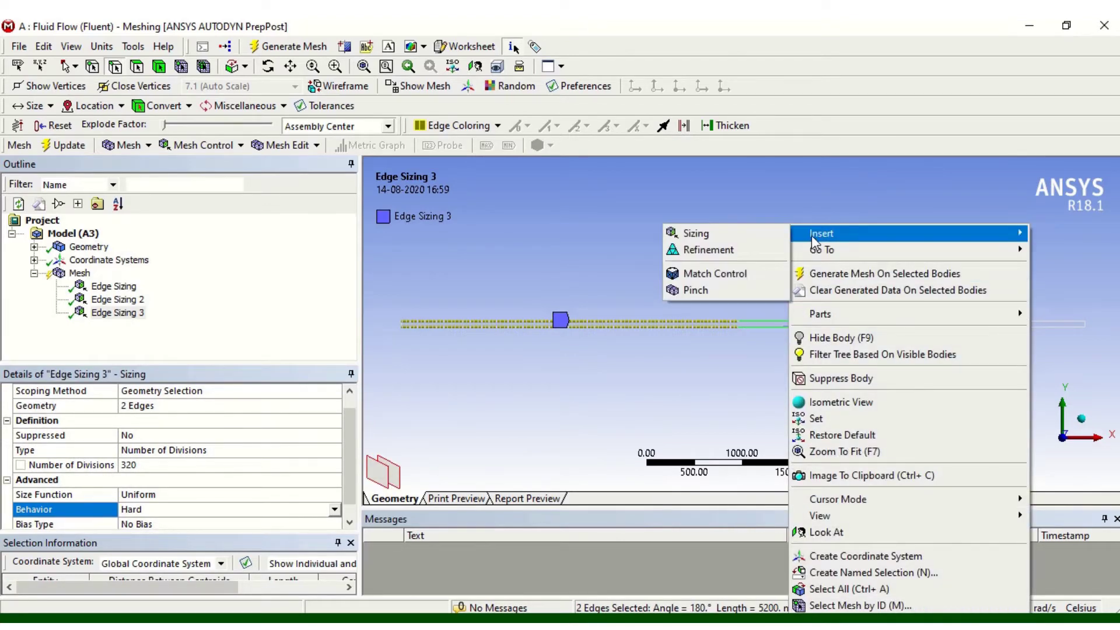
click(747, 233)
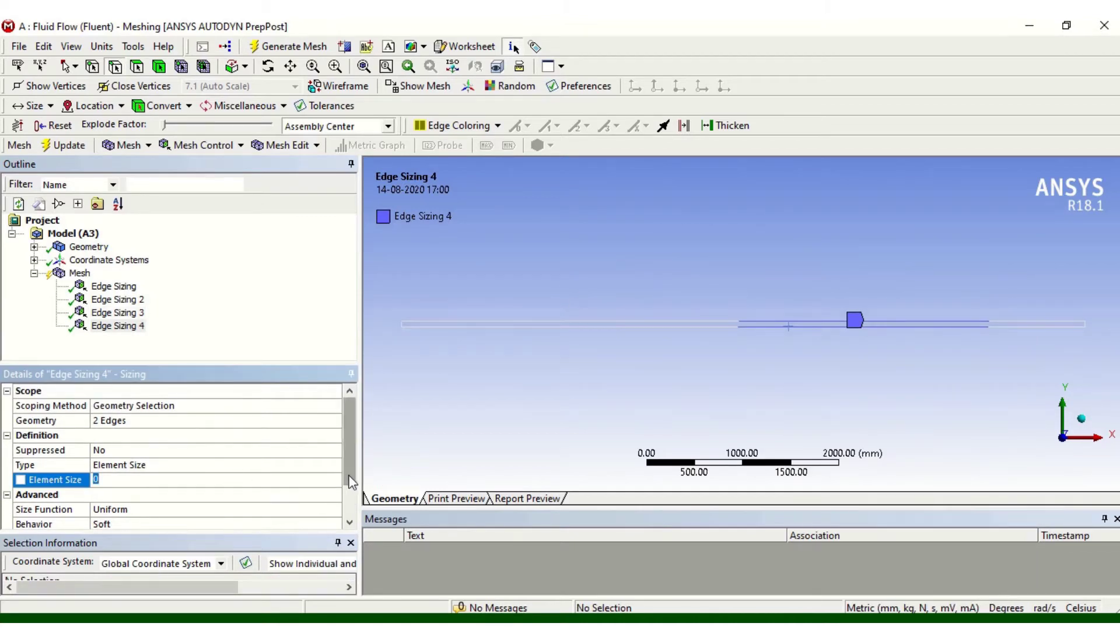
Step: Define the middle section's long-edge sizing by Number of Divisions, with 200 divisions
click(208, 465)
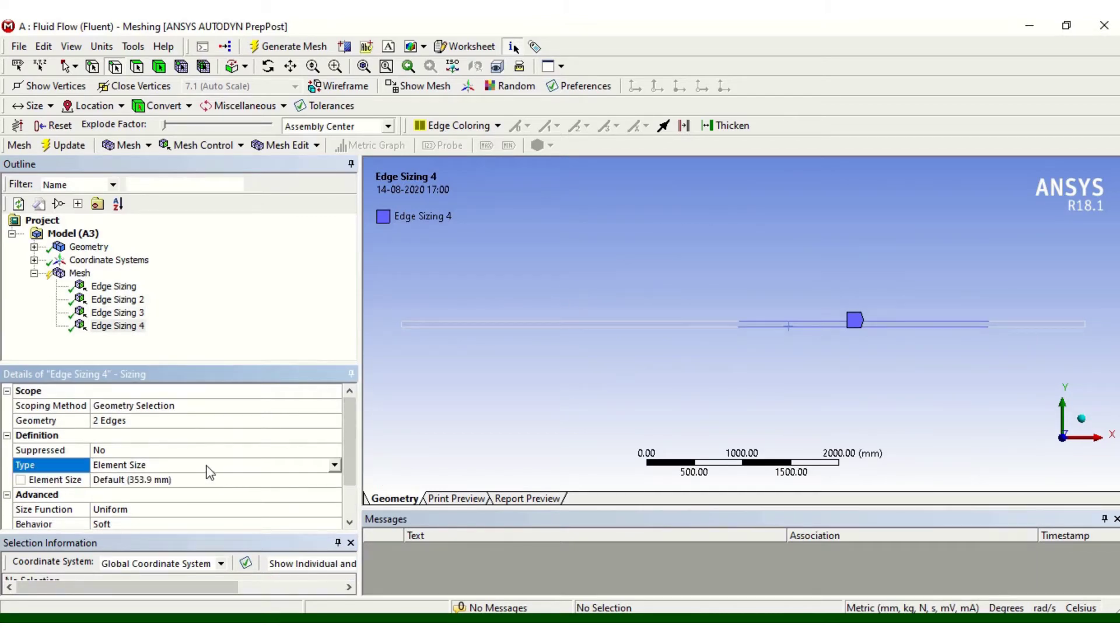
click(333, 467)
click(288, 487)
click(125, 479)
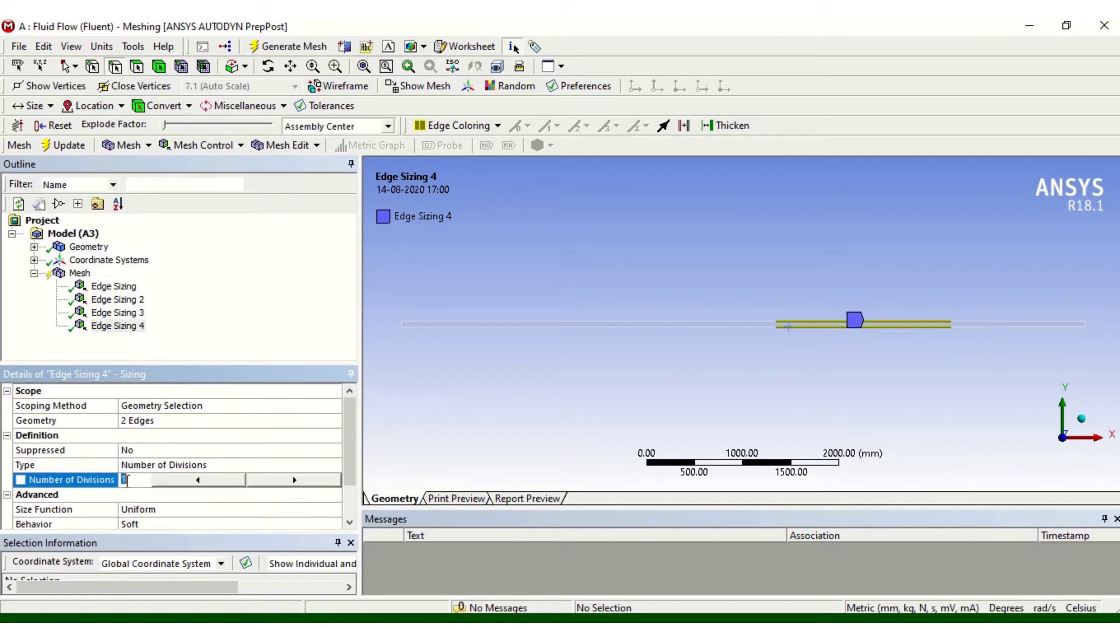
text(200)
key(Return)
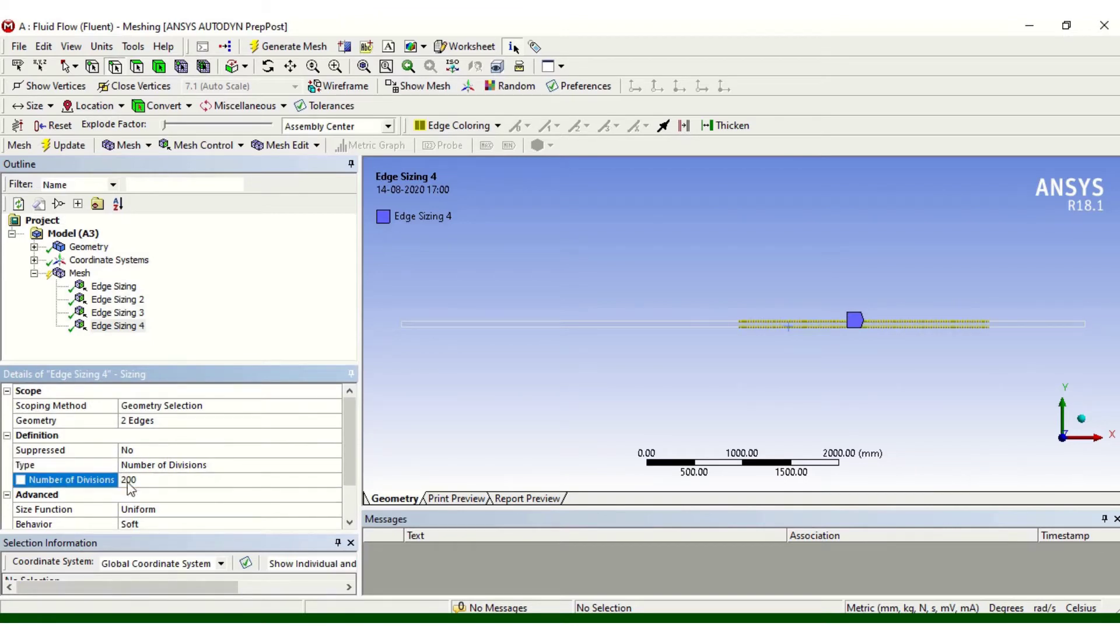
Step: Set the behavior of the middle section's long-edge sizing to Hard
drag(348, 473, 339, 495)
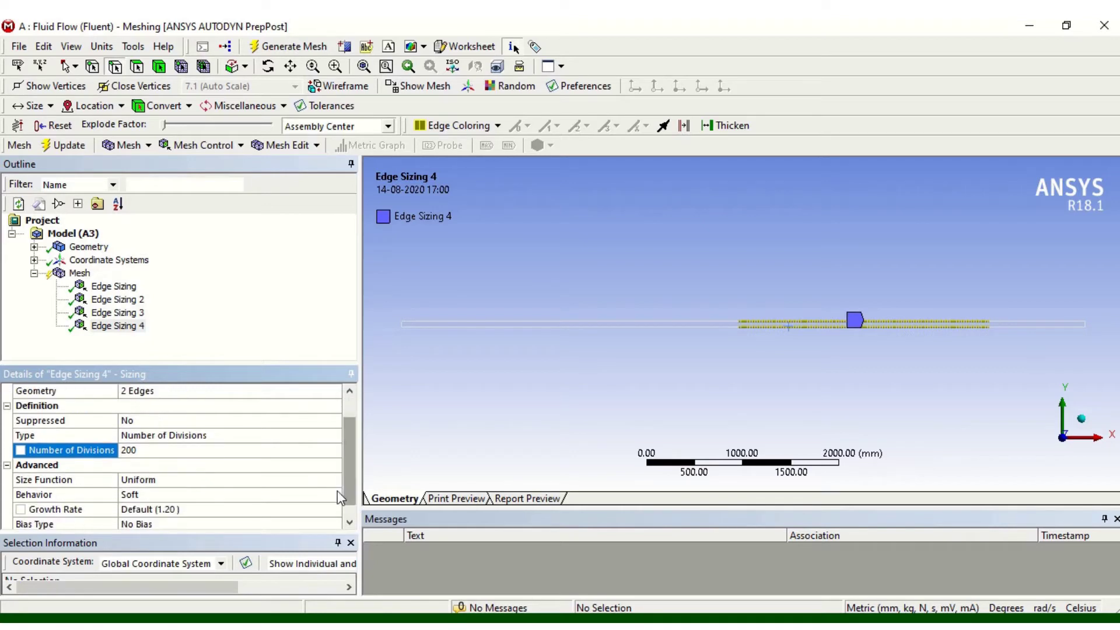
click(325, 496)
click(334, 494)
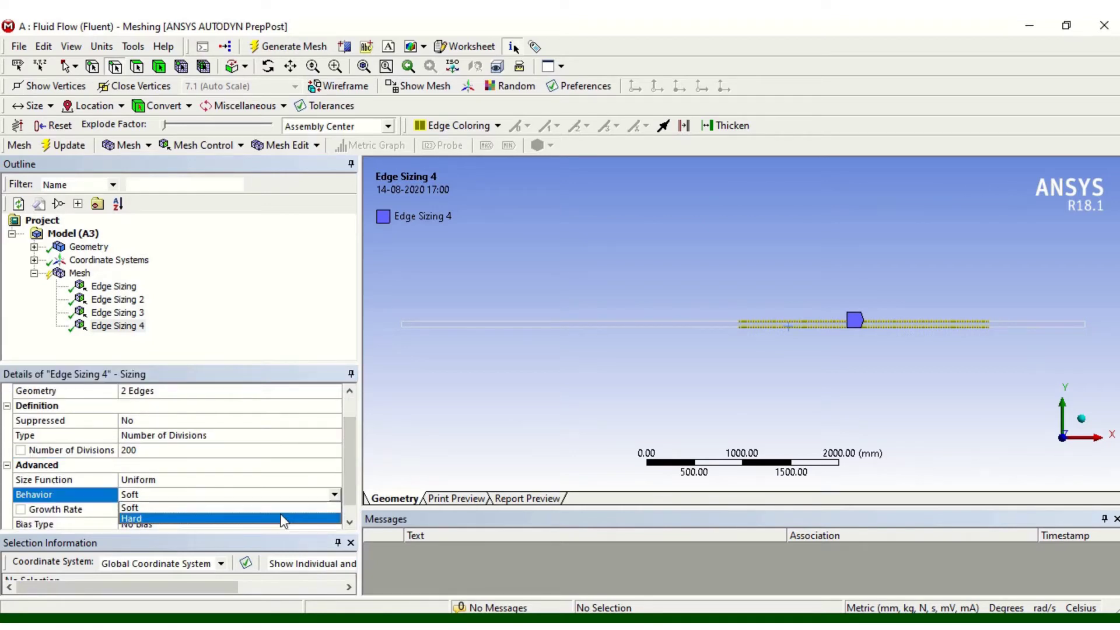
click(282, 519)
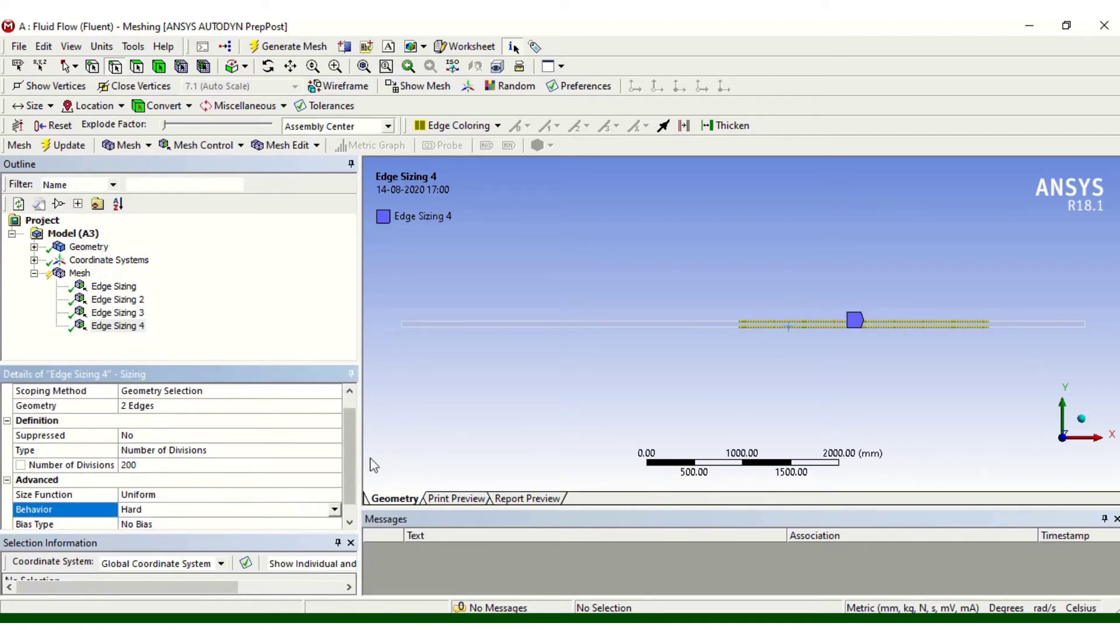
Step: Insert one Sizing control on both the upper and lower long edges of the channel's right section
click(1020, 326)
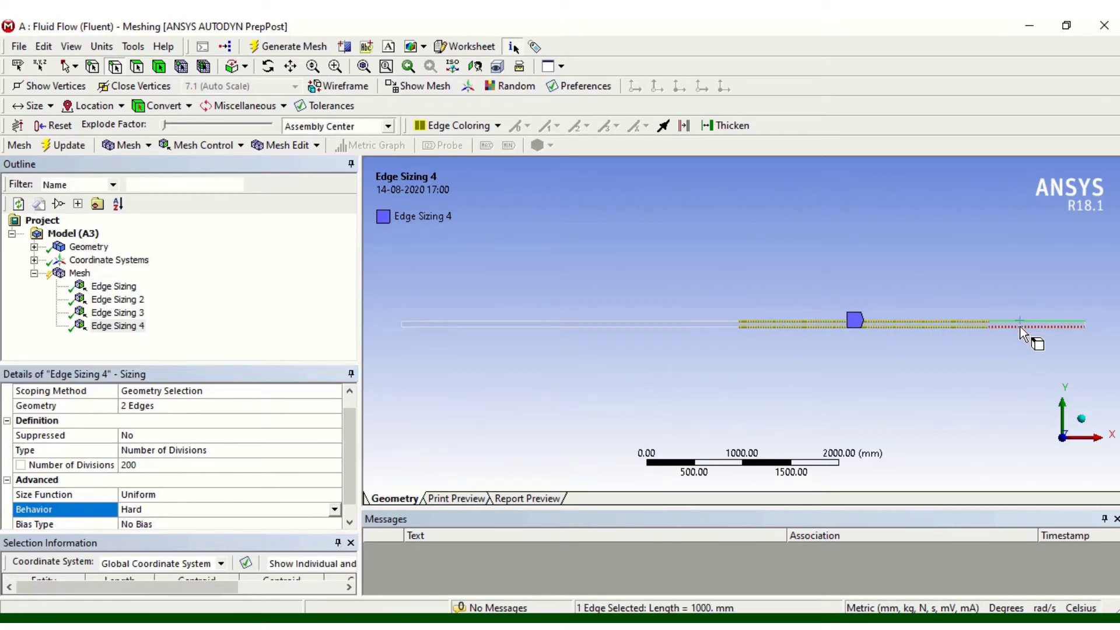
ctrl+click(1019, 327)
right_click(1019, 326)
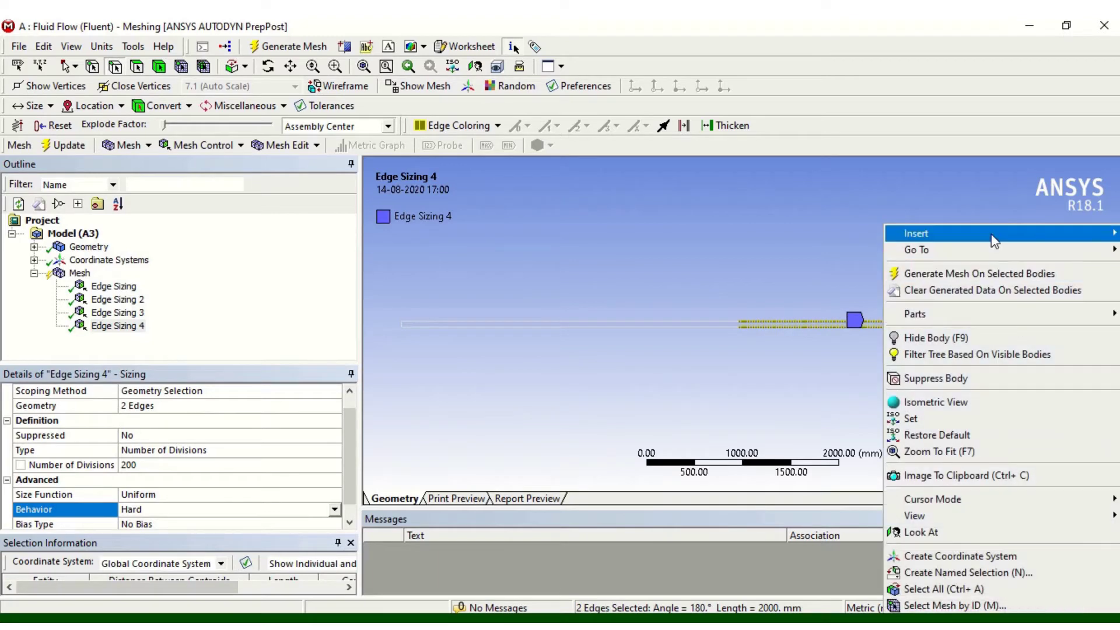
mouse_move(992, 234)
click(863, 241)
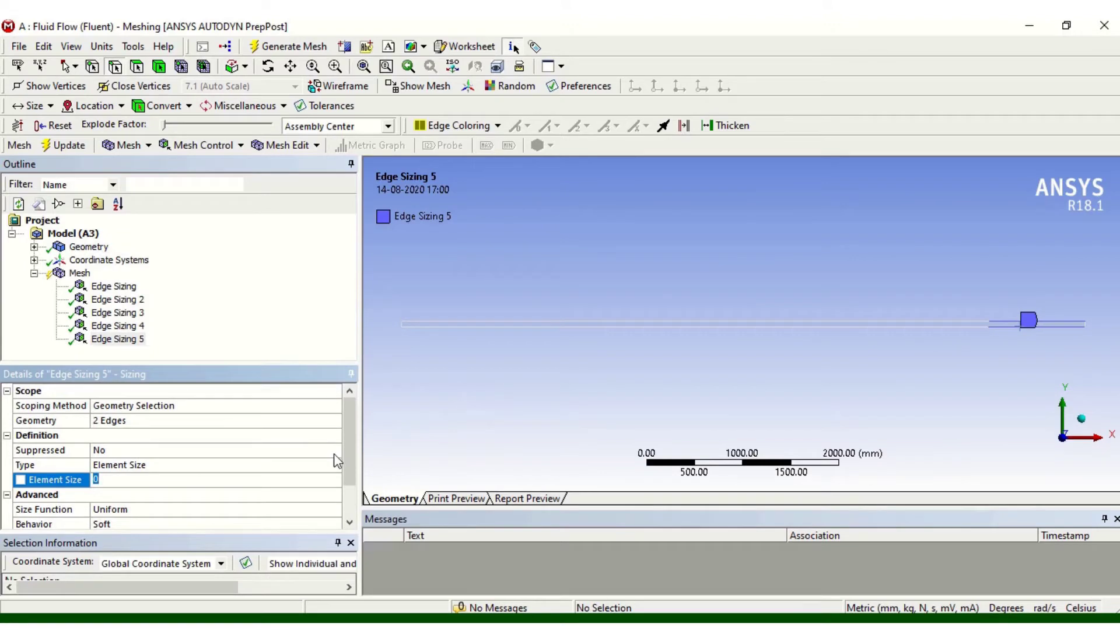
Step: Define the right section's long-edge sizing by Number of Divisions, with 100 divisions
drag(352, 467, 353, 504)
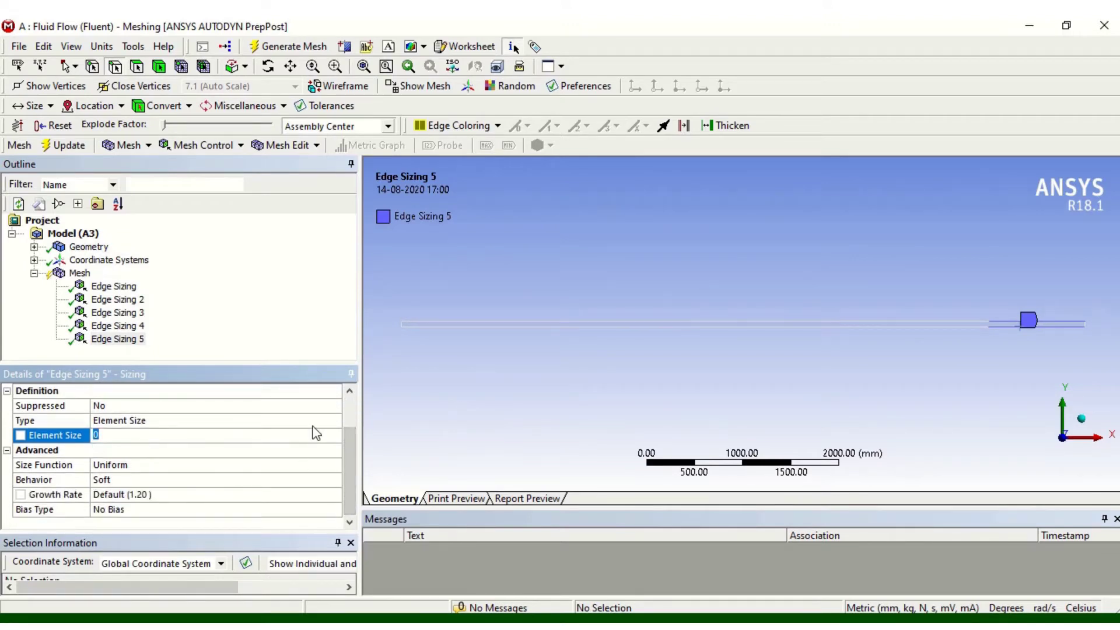
click(338, 421)
click(337, 420)
click(288, 446)
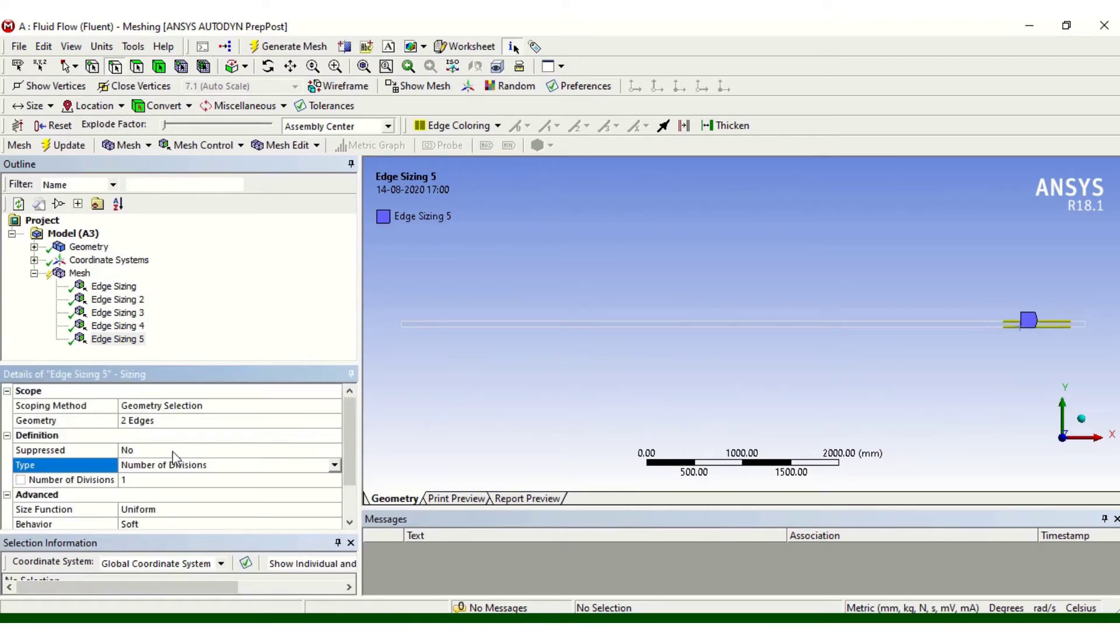
click(133, 481)
text(100)
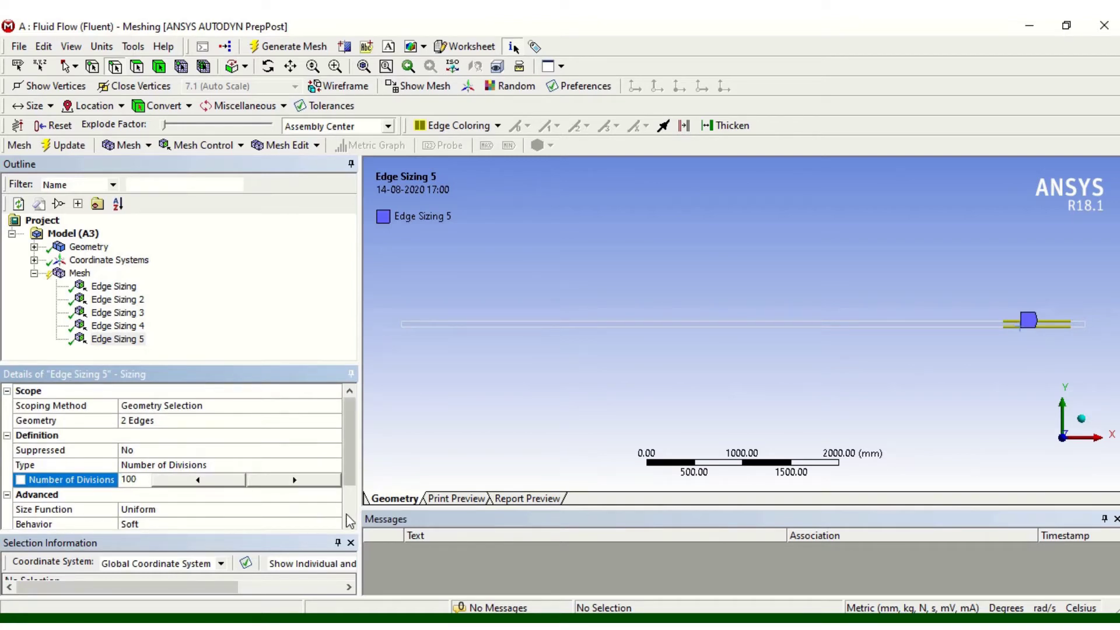
Step: Set the behavior of the right section's long-edge sizing to Hard
scroll(343, 517, down, 1)
click(215, 480)
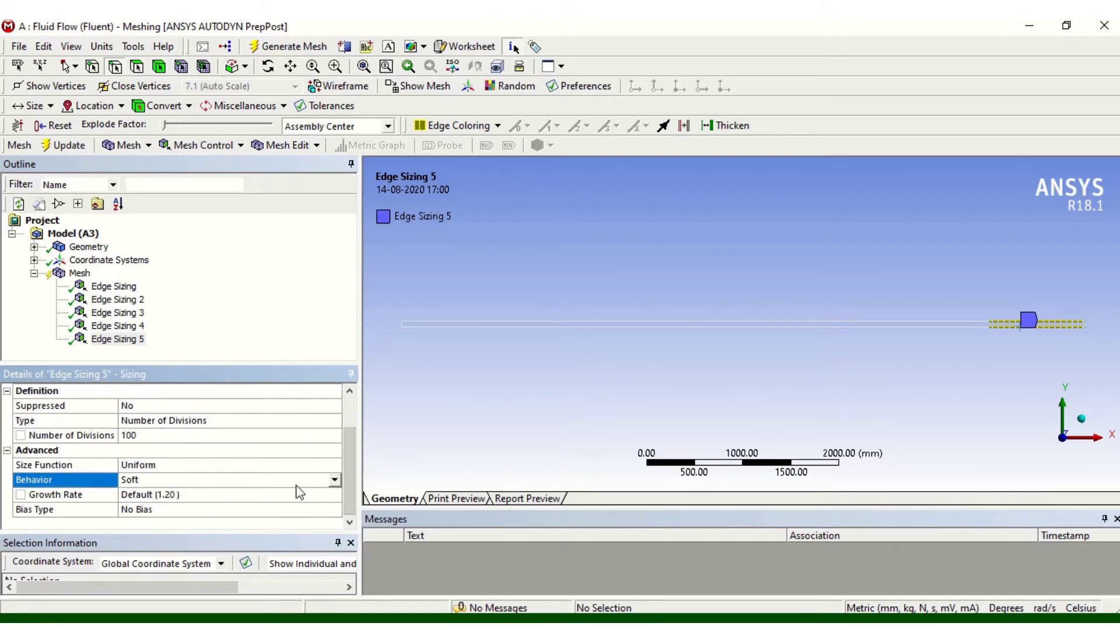
click(335, 479)
click(252, 503)
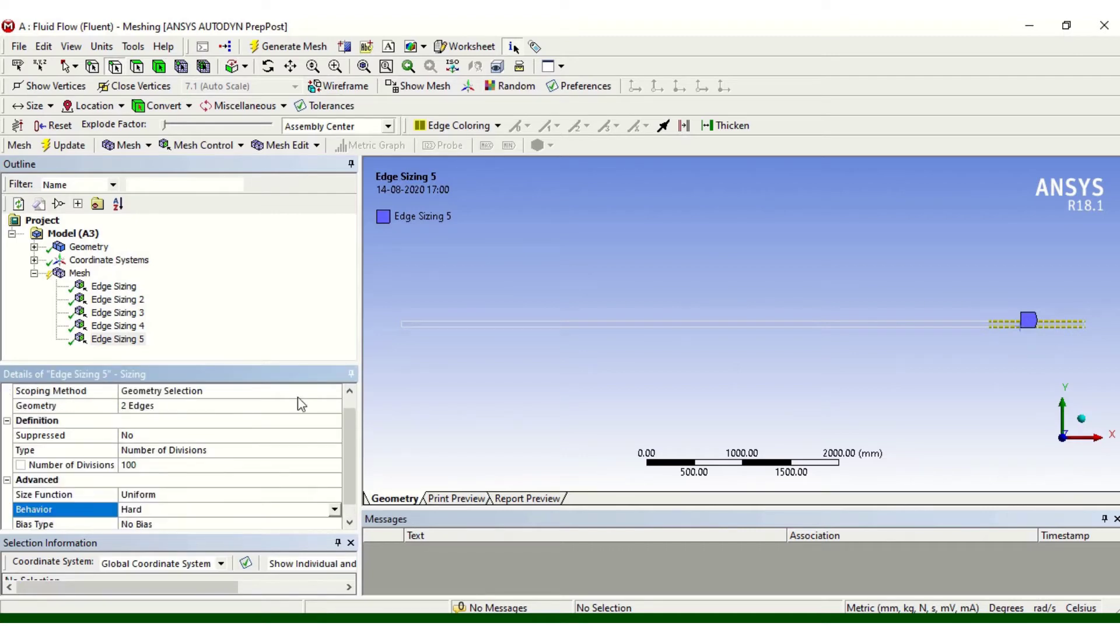
Step: Update the mesh with the five edge sizings and inspect the elements along the channel
click(62, 146)
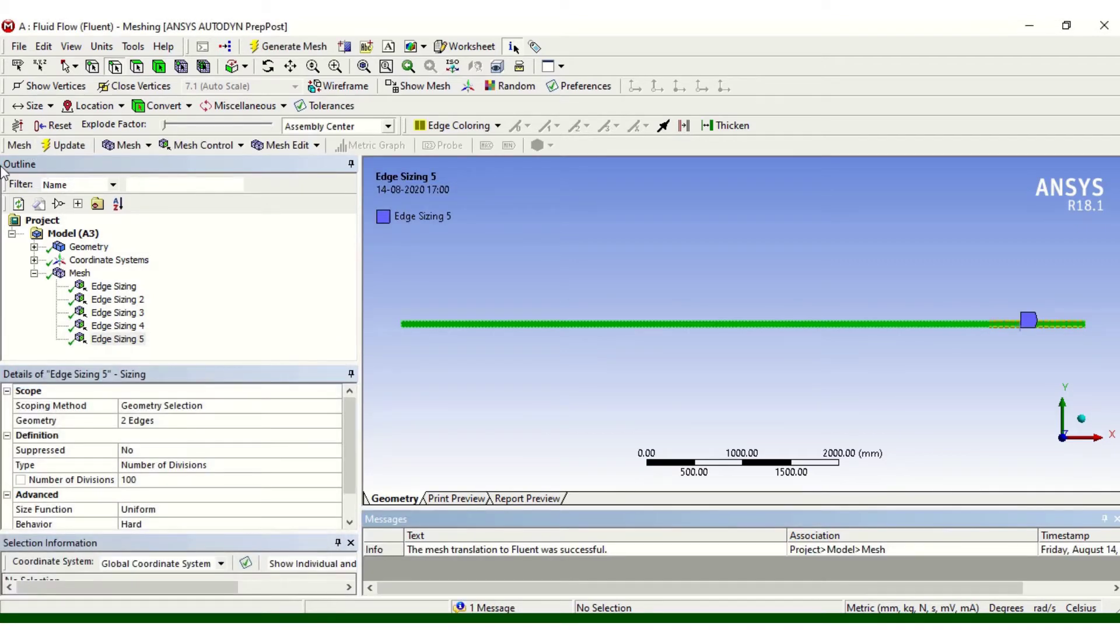
click(77, 273)
scroll(465, 344, up, 5)
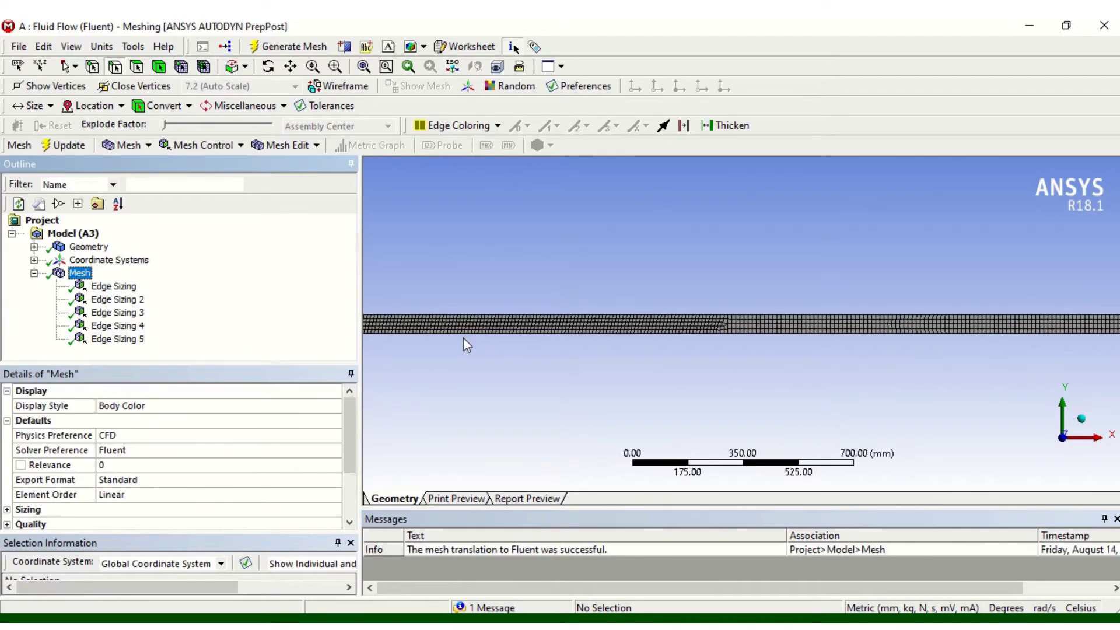
scroll(465, 345, down, 5)
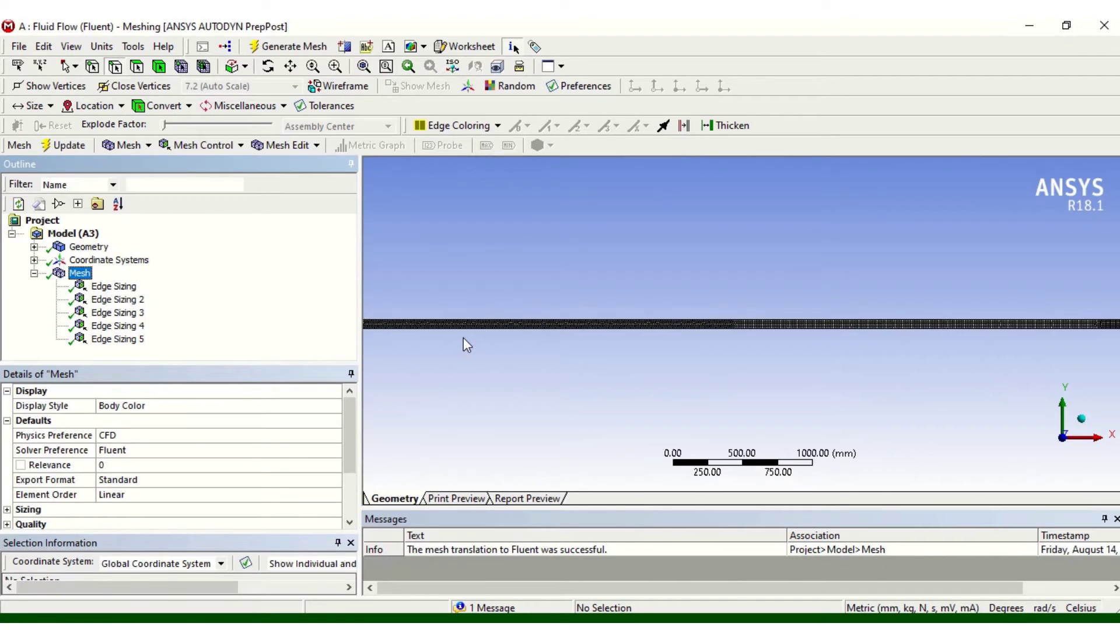
scroll(463, 338, down, 1)
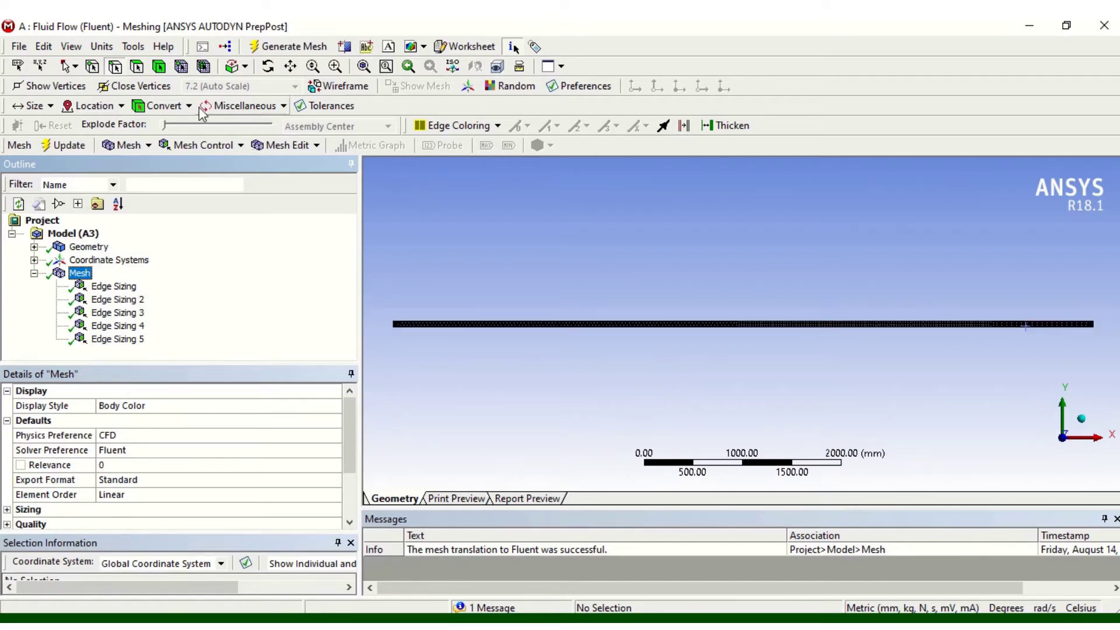
Step: Add a Face Meshing control to the channel face
click(233, 145)
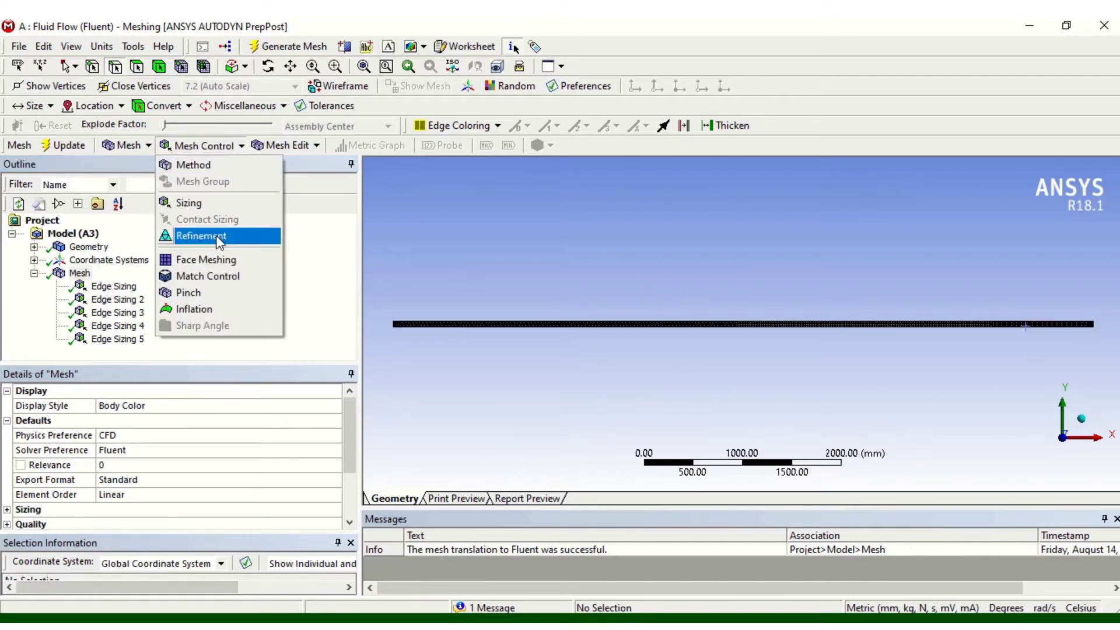
click(214, 258)
click(500, 323)
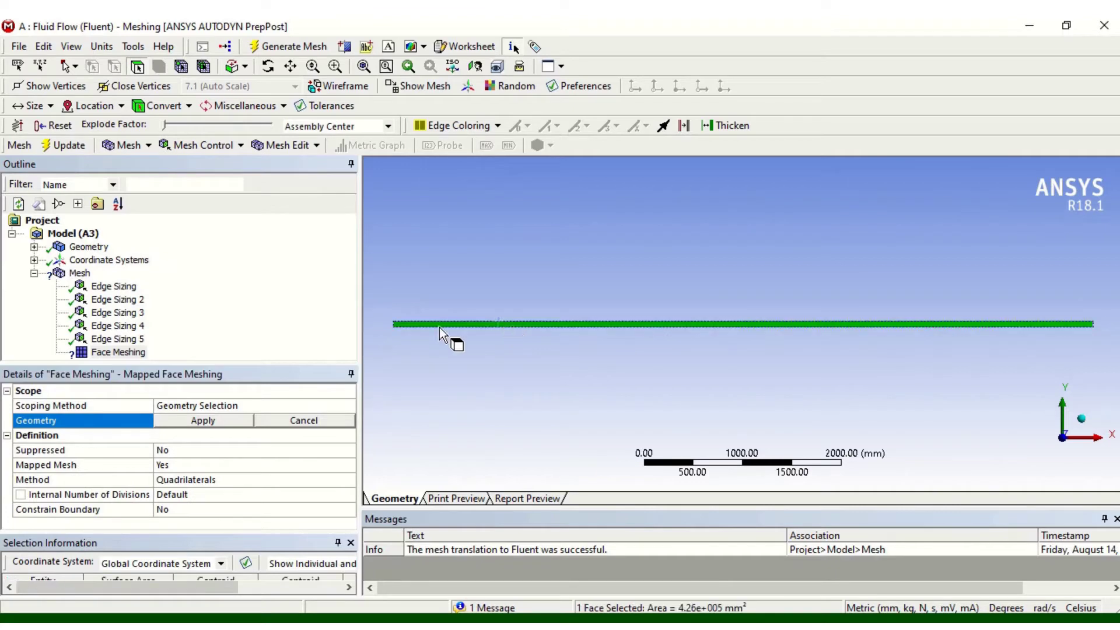
click(191, 420)
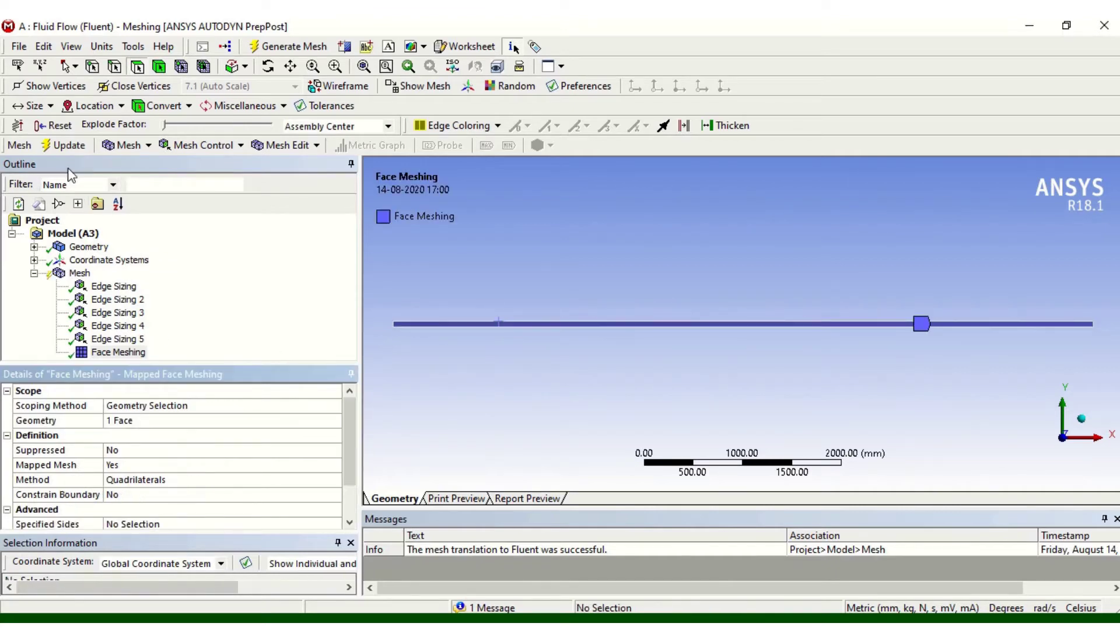
Step: Update the mesh with the face meshing control and examine the element layout across the channel height
click(63, 149)
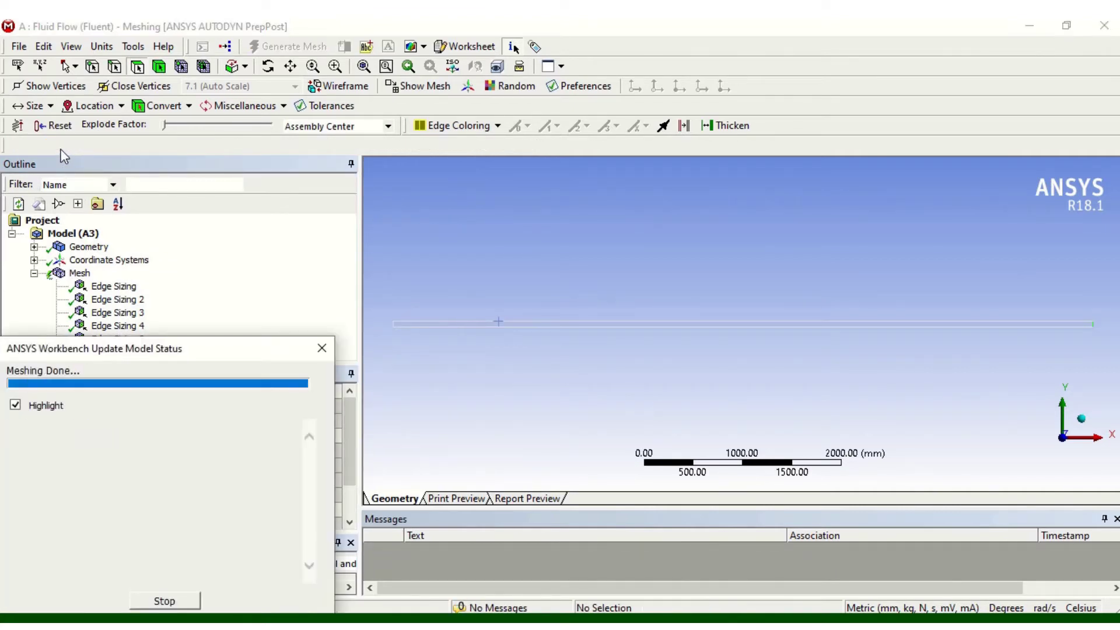
click(80, 275)
scroll(551, 367, up, 8)
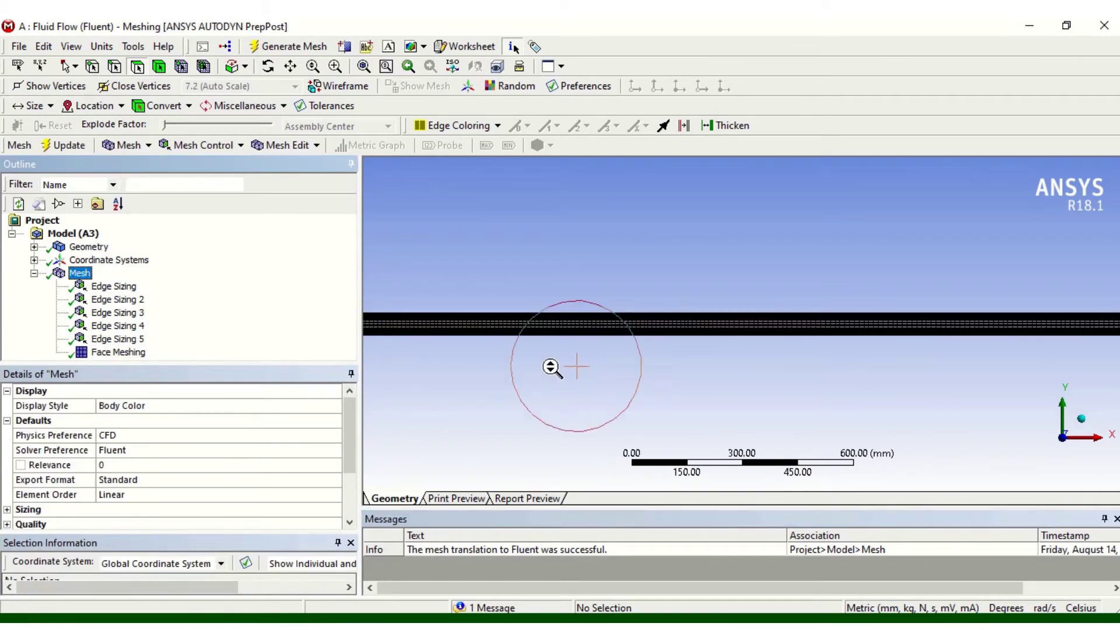
scroll(550, 367, up, 5)
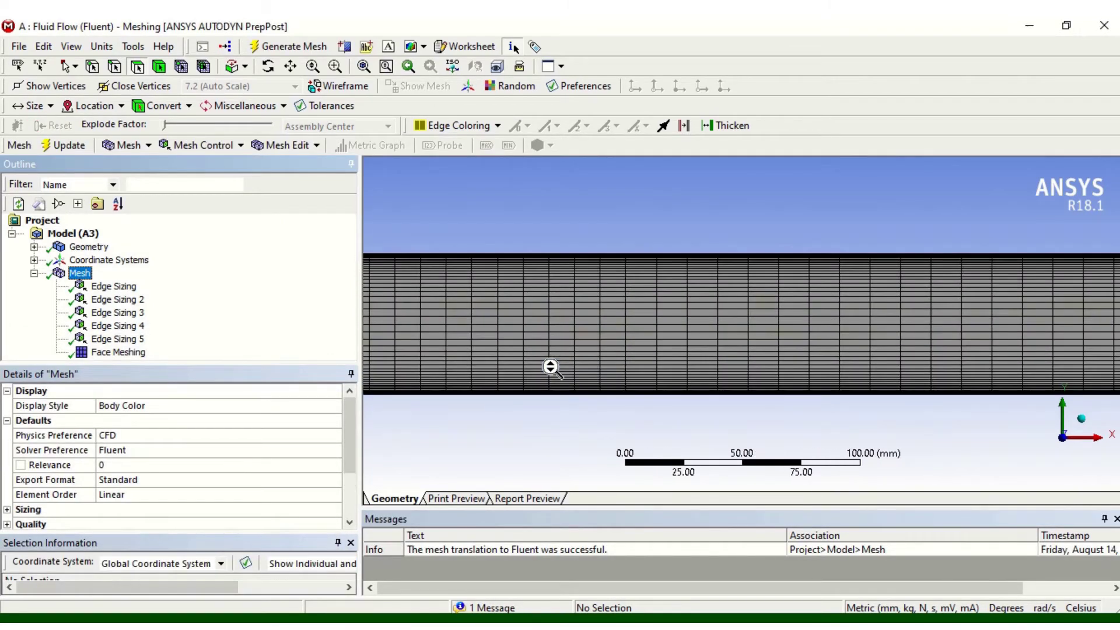
scroll(551, 368, down, 10)
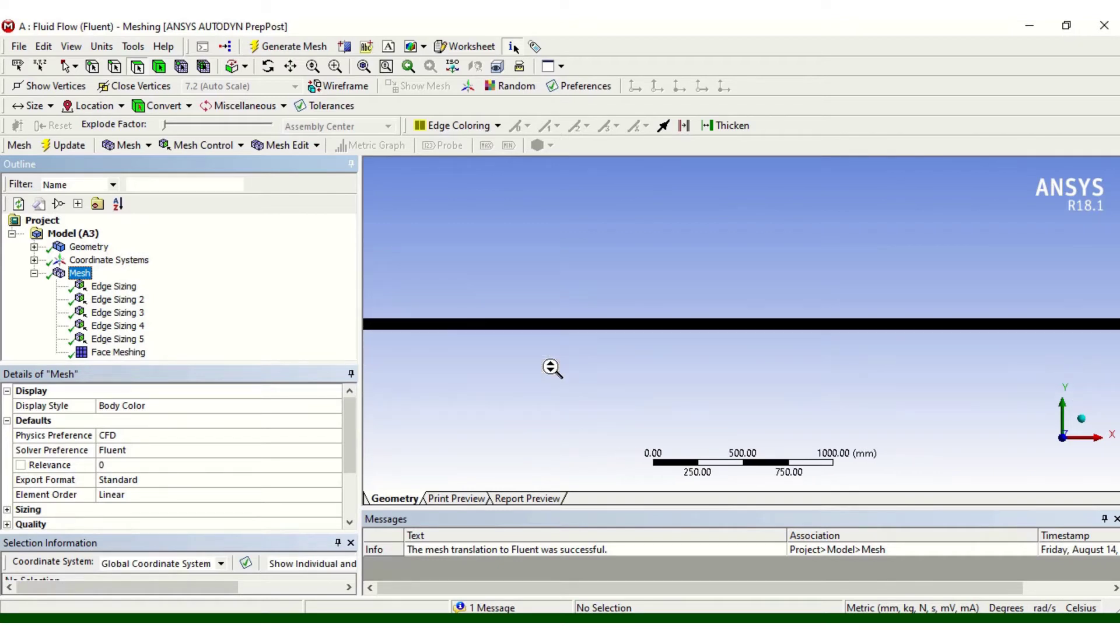
scroll(552, 368, down, 3)
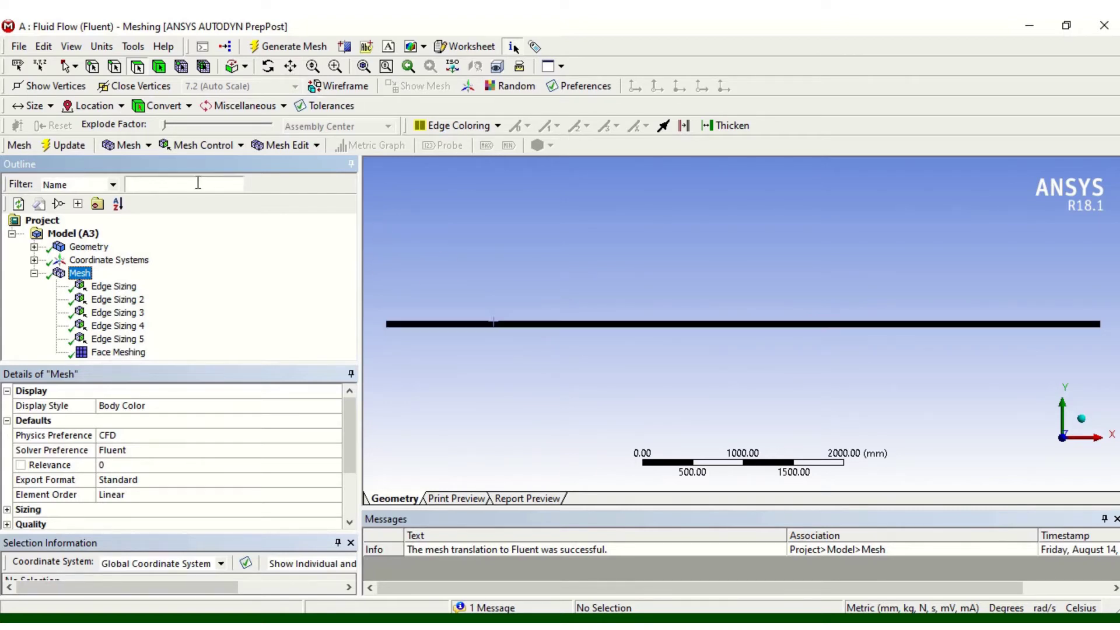
Step: Create a named selection called left_up_iso_wa from the upper long edge of the channel's left section
click(115, 66)
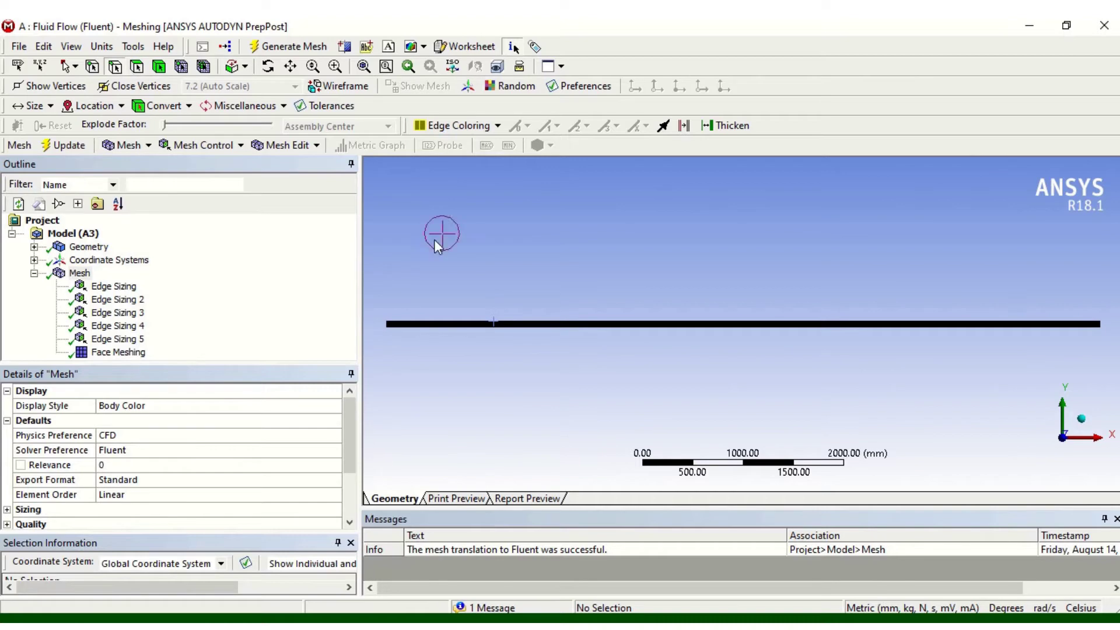
click(472, 322)
right_click(472, 322)
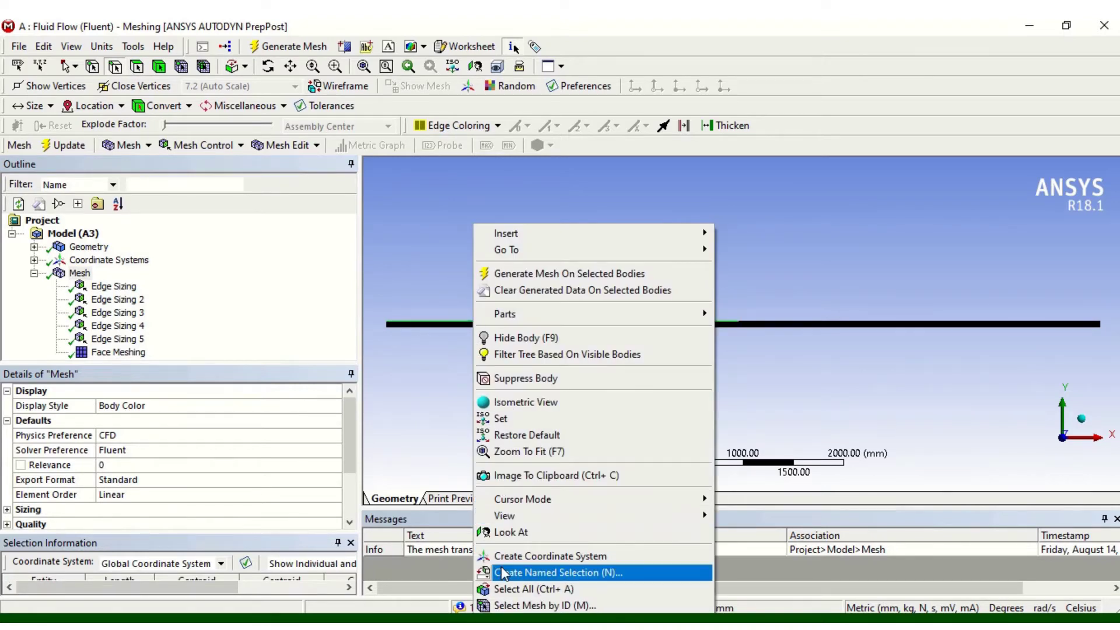
click(502, 571)
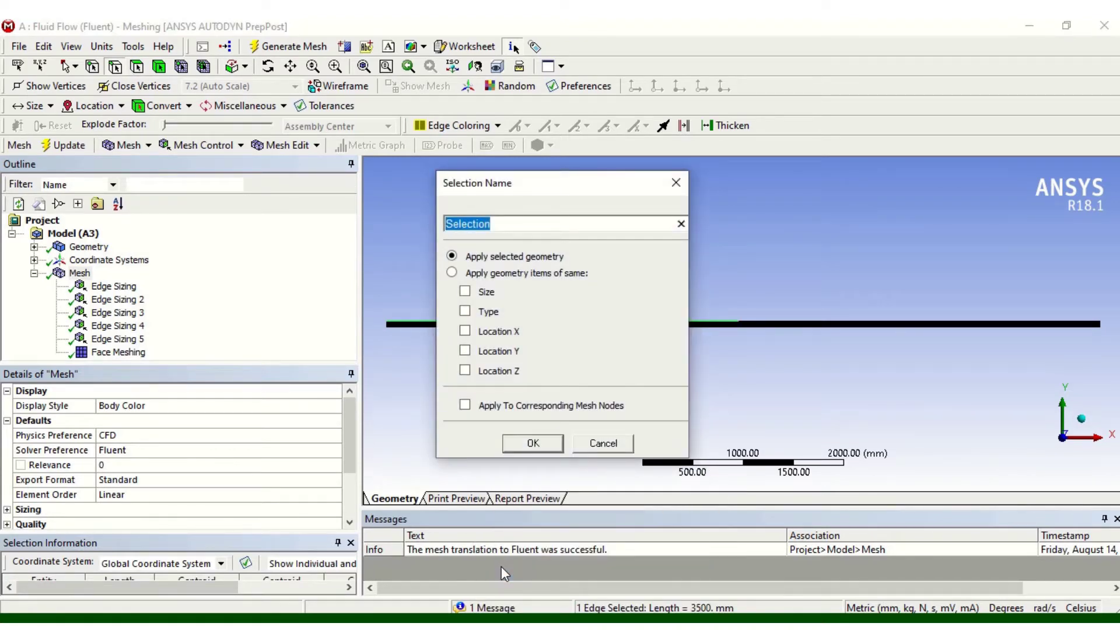
text(up_)
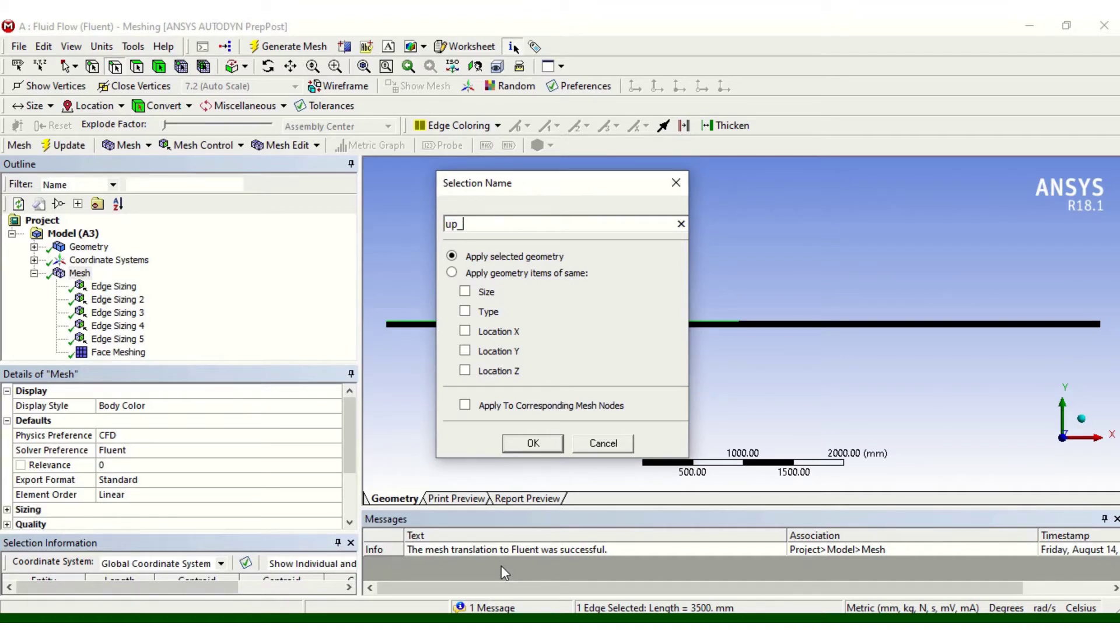
key(BackSpace)
key(BackSpace)
text(left_up_iso_wa)
click(518, 444)
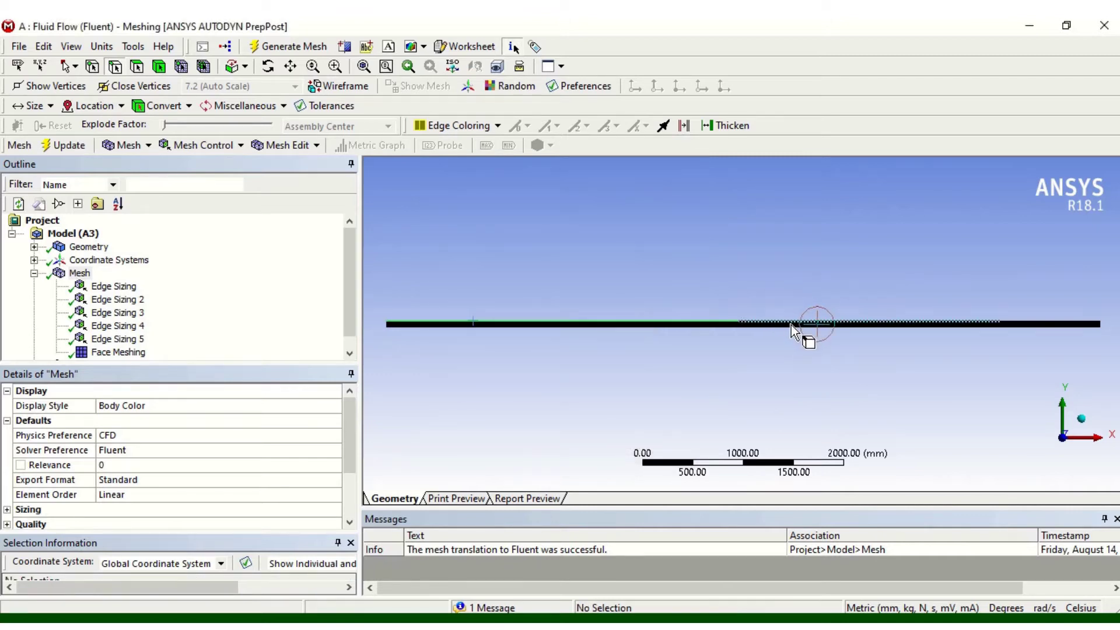
Step: Create a named selection called right_up_iso_wall from the upper long edge of the channel's right section
click(1023, 321)
right_click(1024, 322)
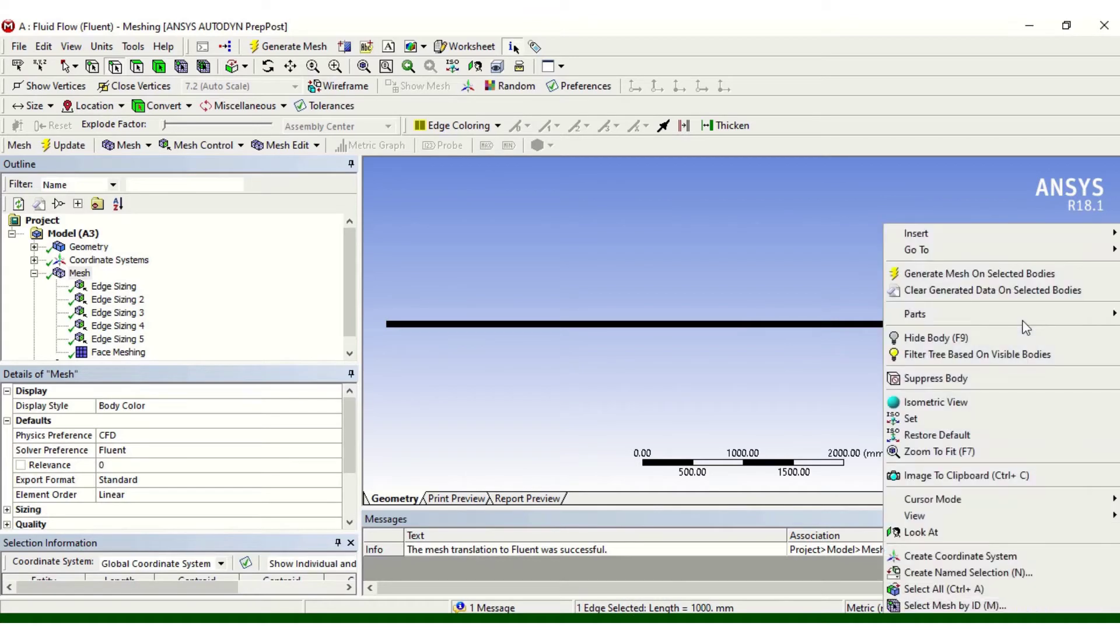
click(990, 573)
text(ri)
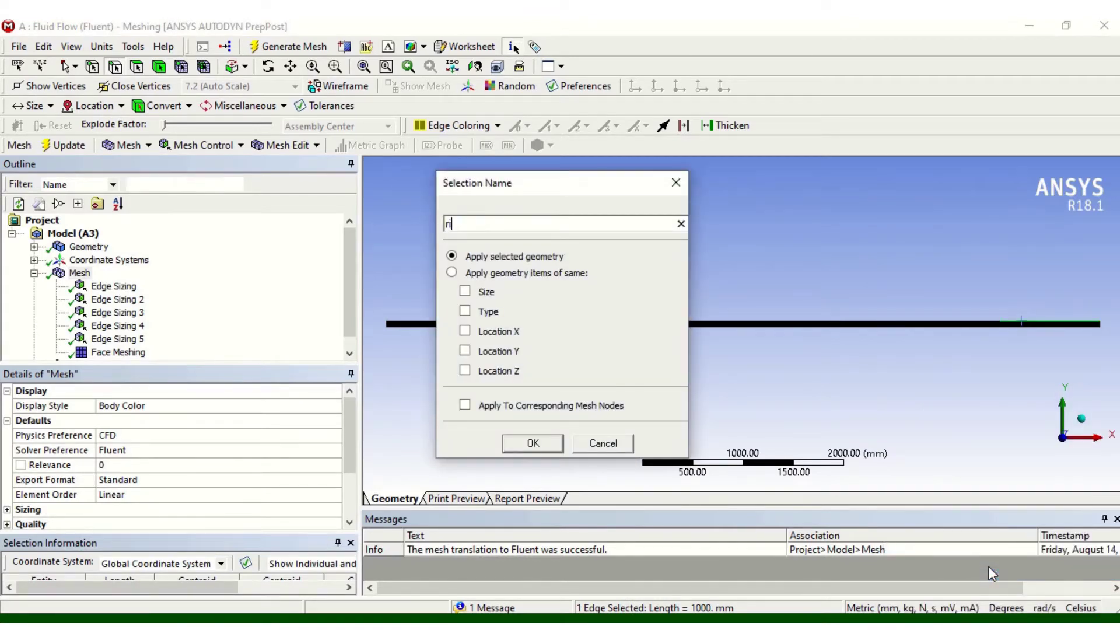
text(ght_up_iso_wall)
click(537, 443)
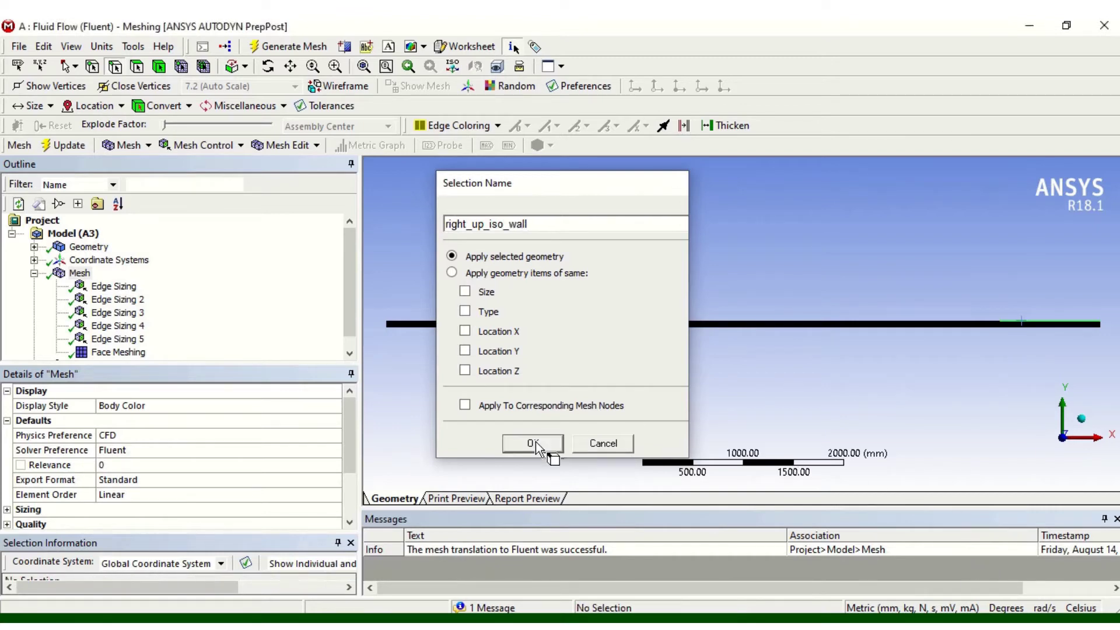
Step: Create a named selection called right_bottom_iso_wall from the lower long edge of the channel's right section
click(1030, 339)
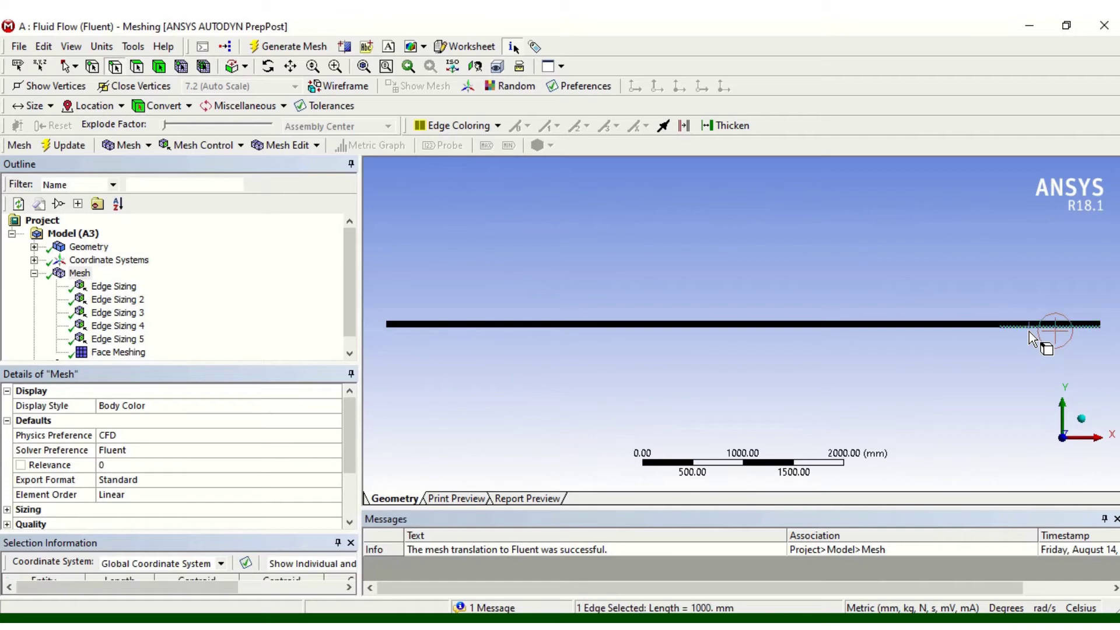
right_click(1030, 330)
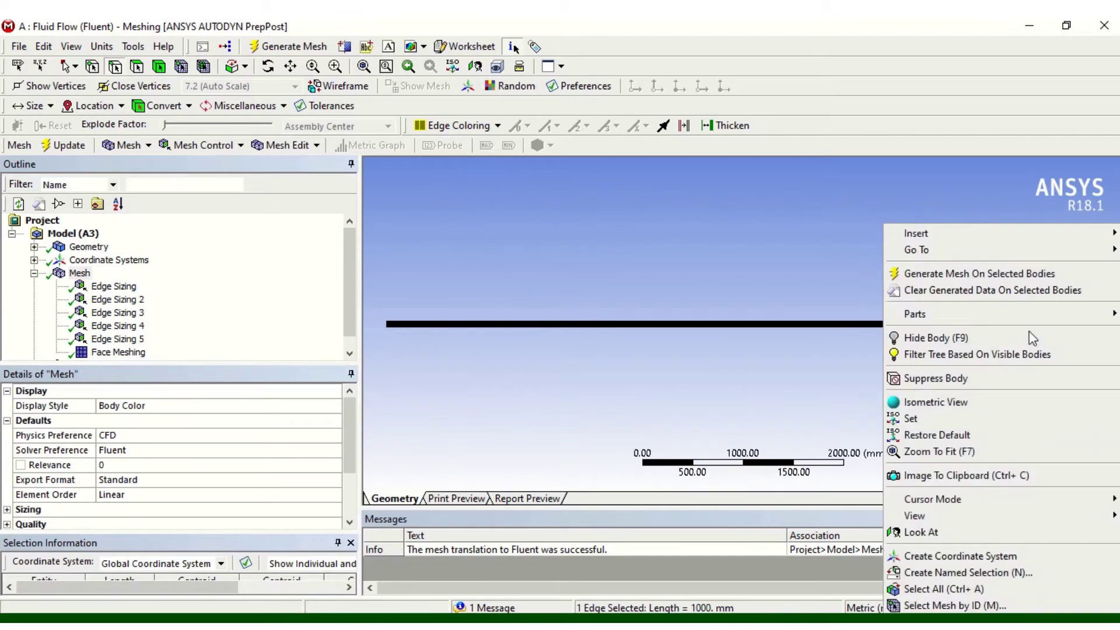
click(964, 572)
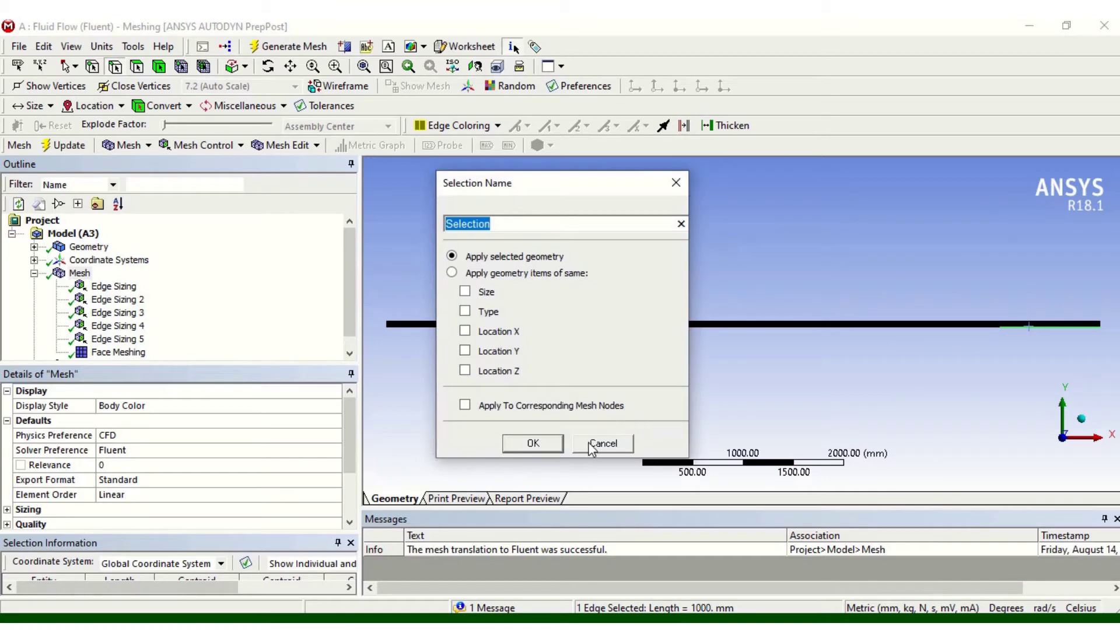
text(right)
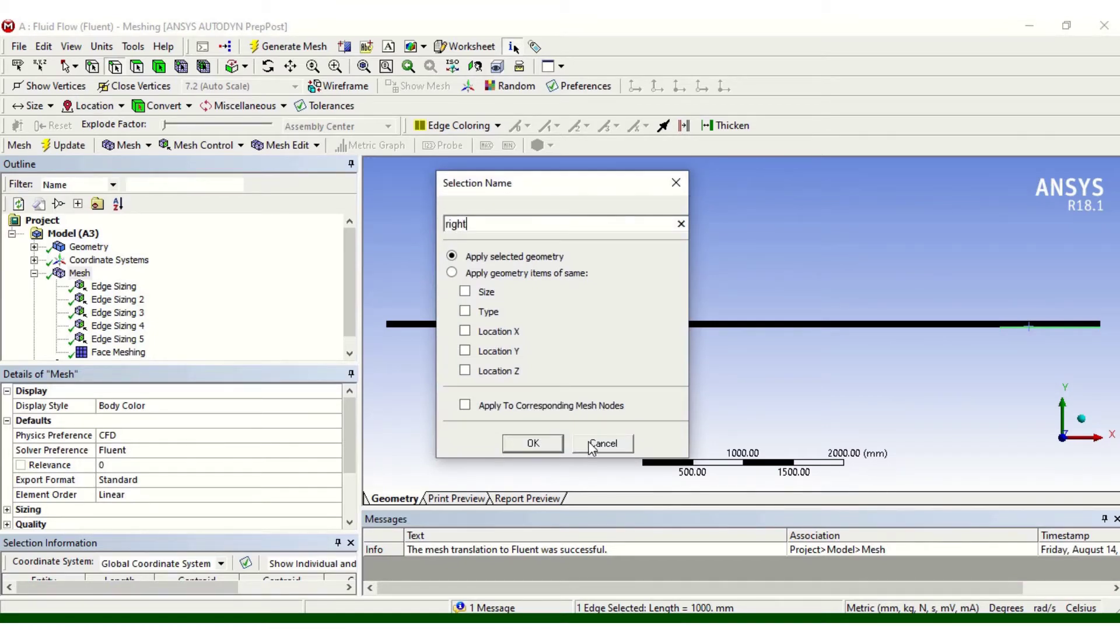
text(_bottom_iso_wall)
click(533, 444)
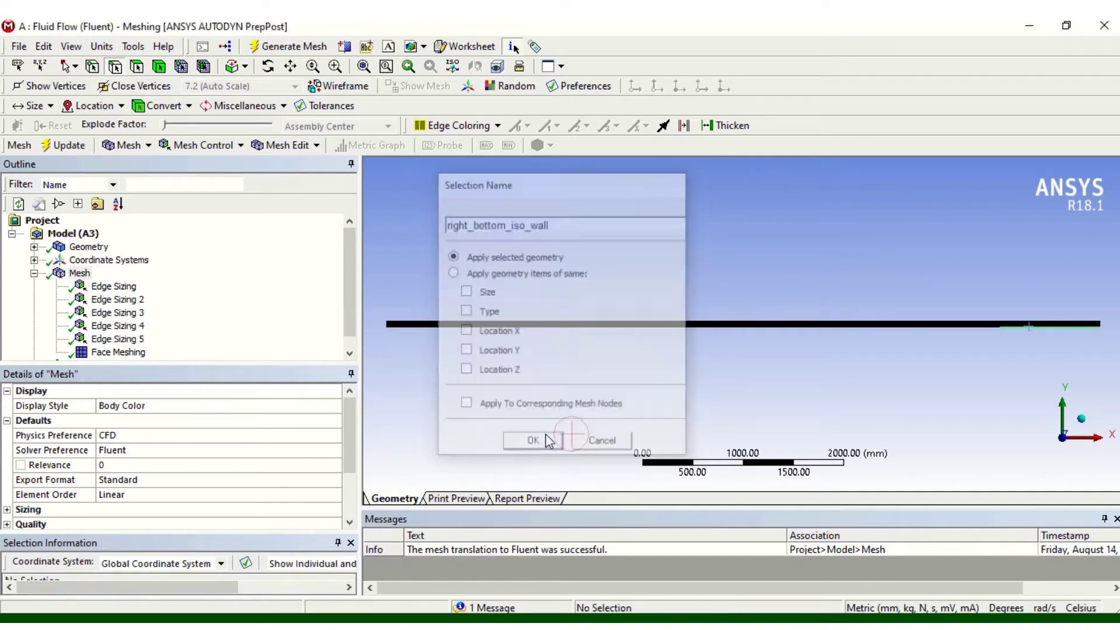
Step: Create a named selection called left_bottom_iso_wall from the lower long edge of the channel's left section
click(557, 340)
right_click(559, 341)
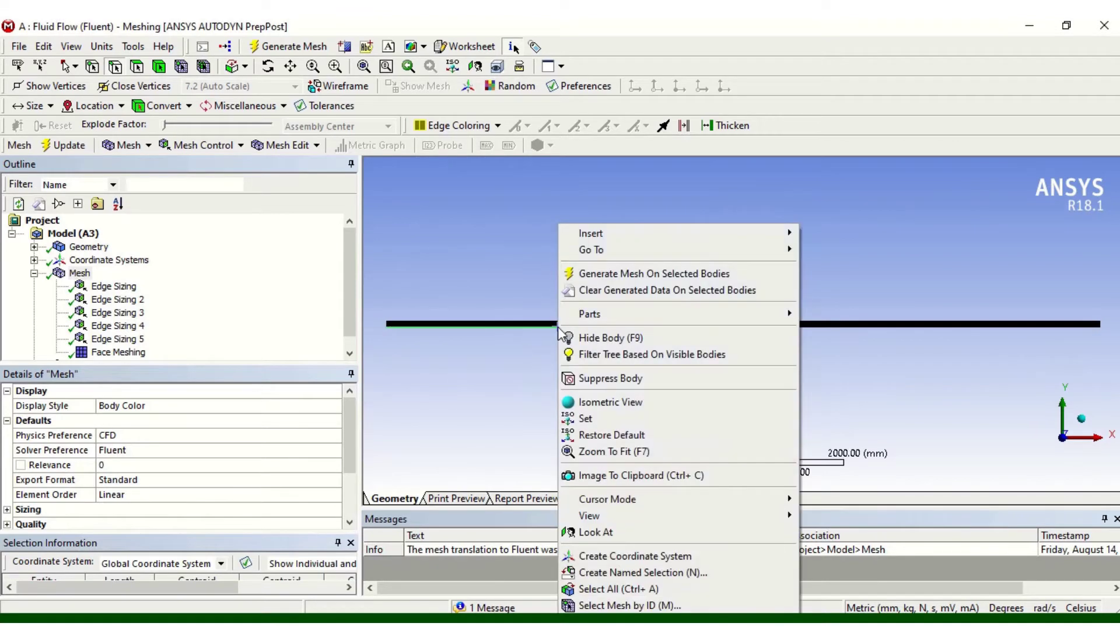
click(584, 572)
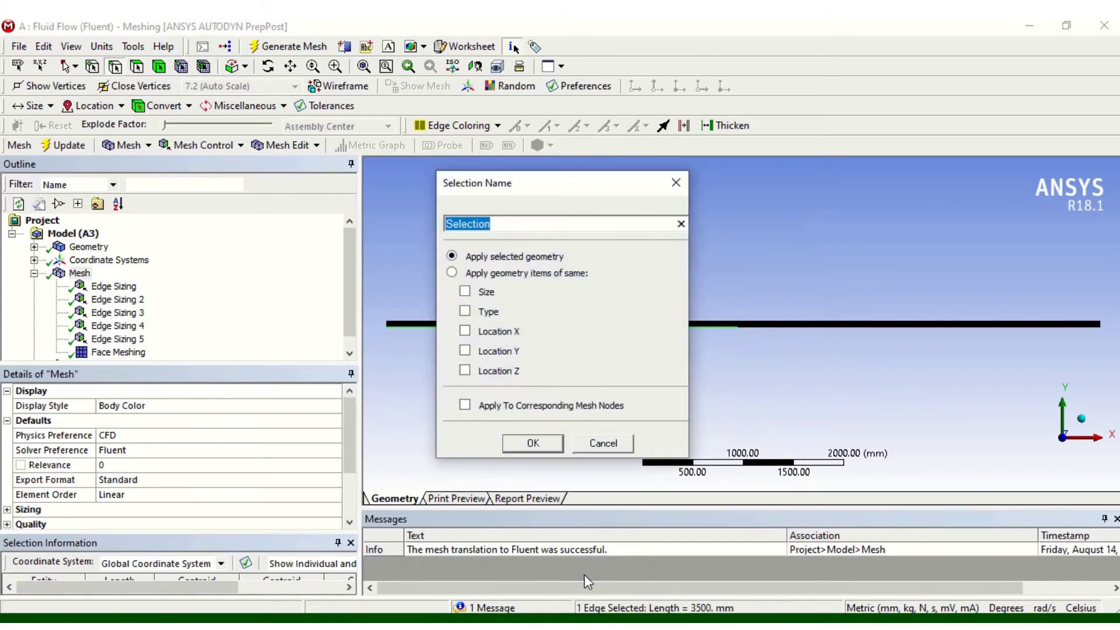
key(BackSpace)
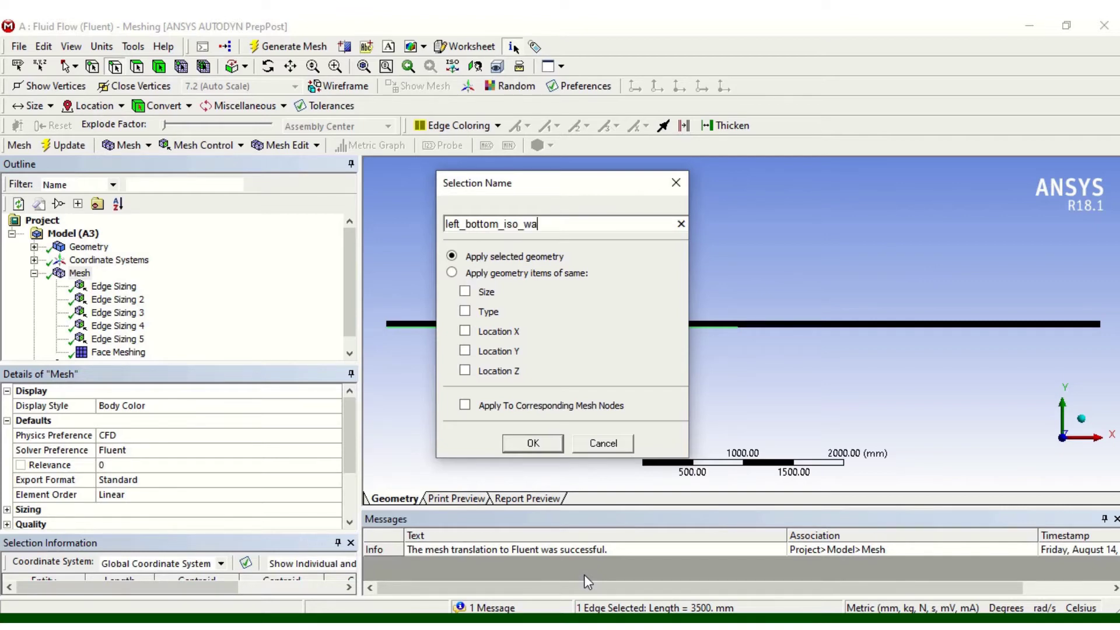
click(531, 444)
Step: Create a named selection called up_heated_wall from the upper long edge of the channel's middle section
click(804, 335)
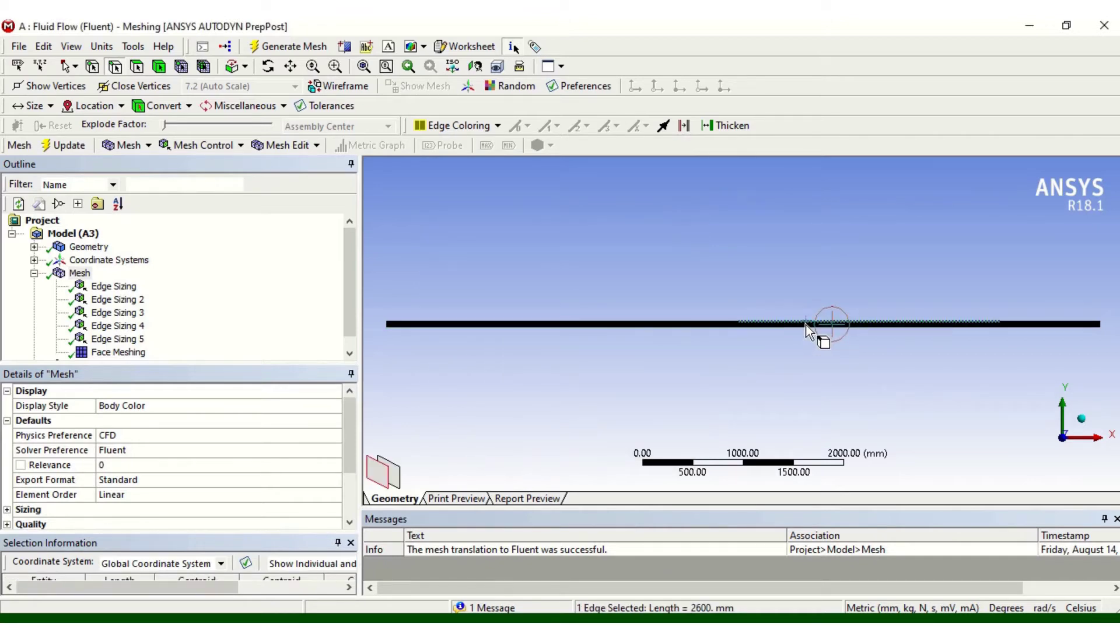
right_click(806, 325)
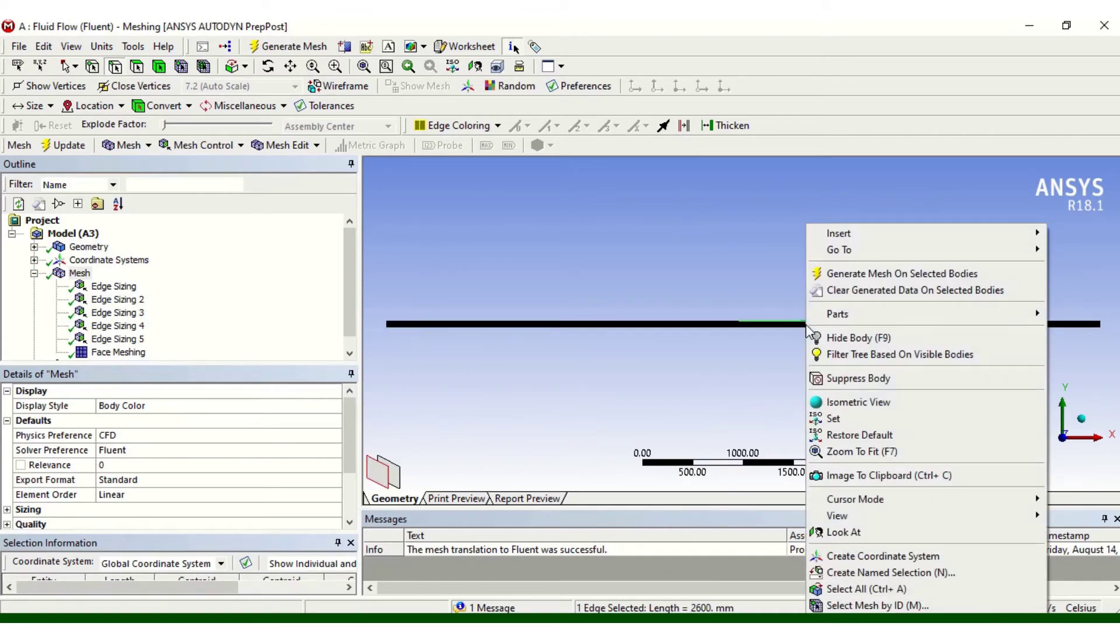
click(842, 571)
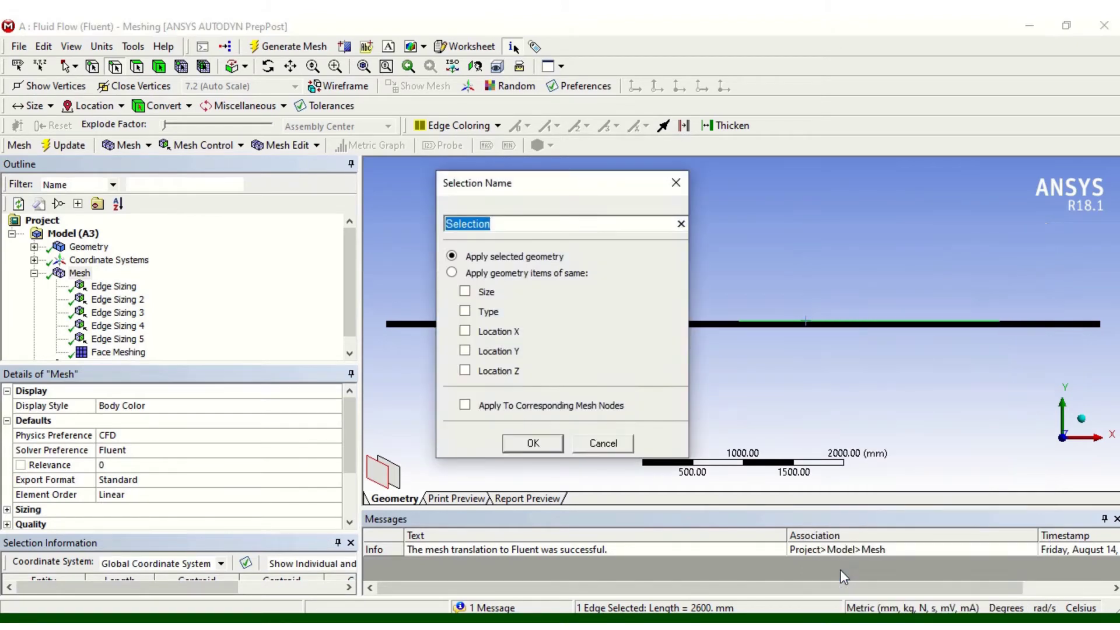
text(up_heated_wall)
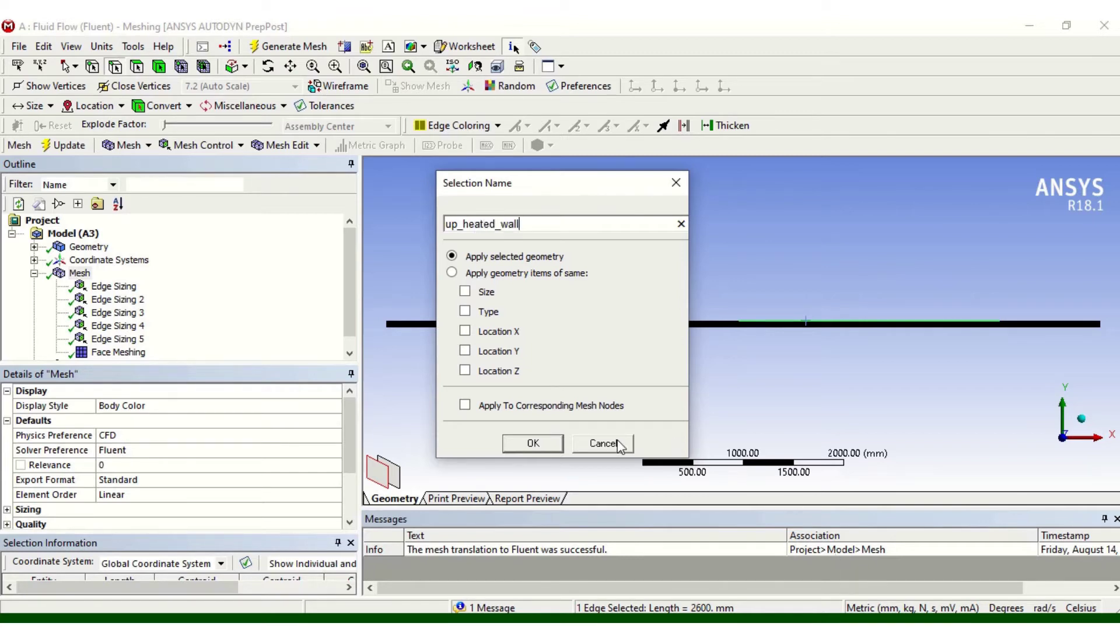
click(541, 446)
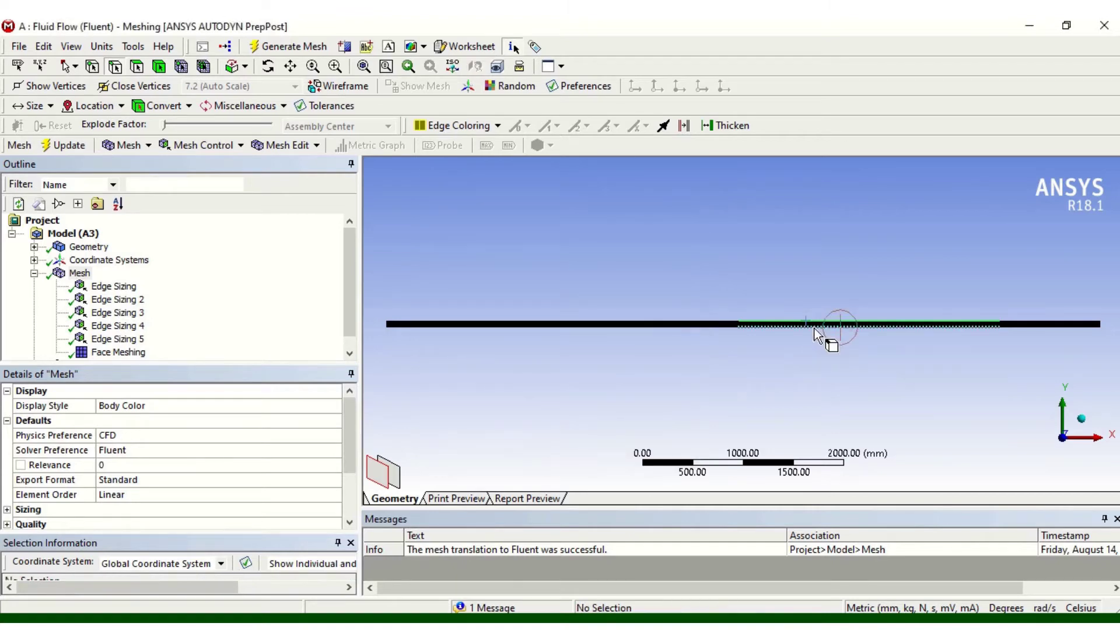
Step: Create a named selection called bottom_heated_wall from the lower long edge of the channel's middle section
right_click(816, 335)
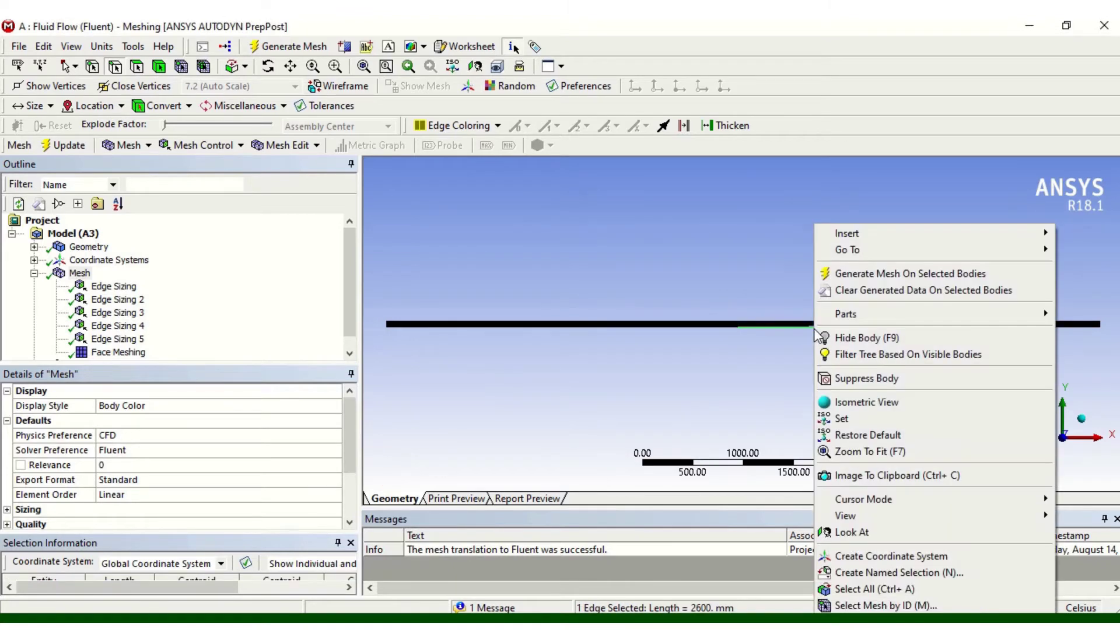
click(847, 573)
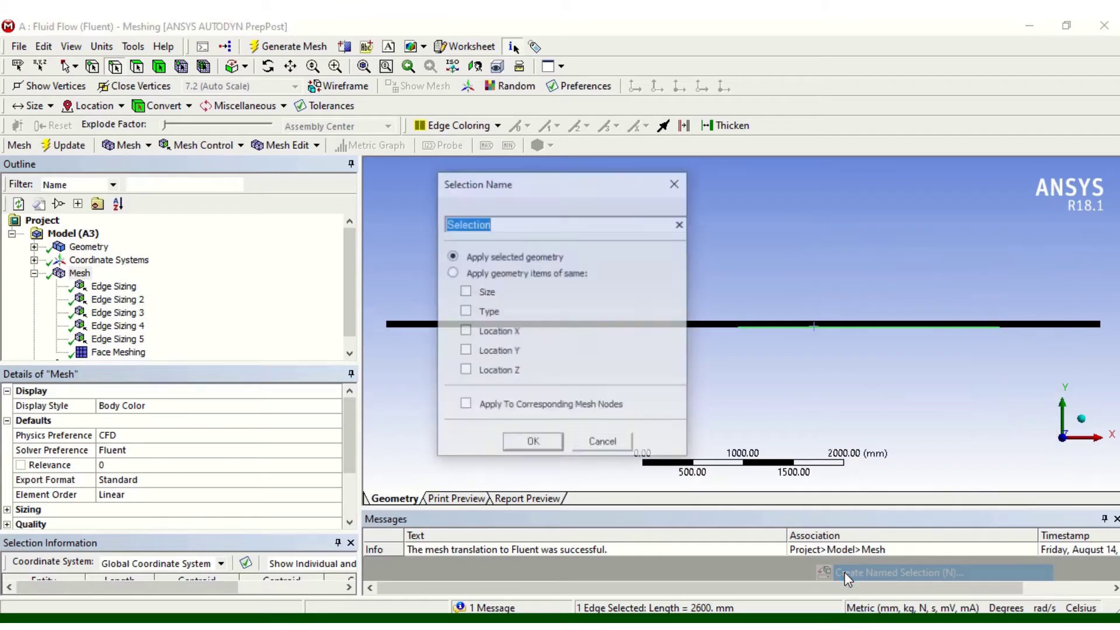
text(bottom_heated_wall)
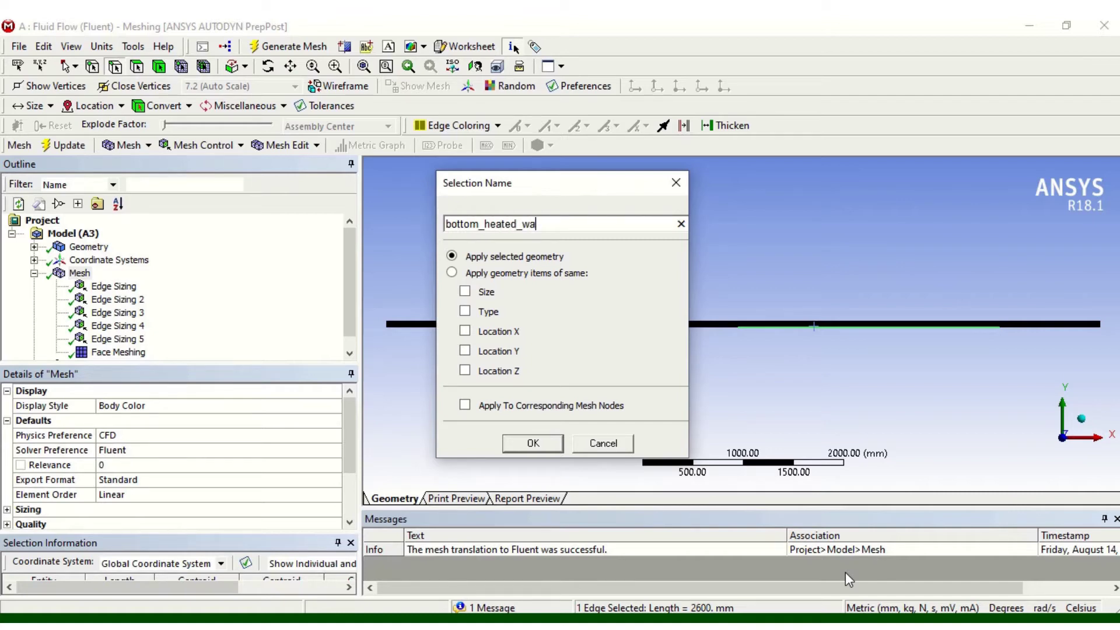
click(549, 444)
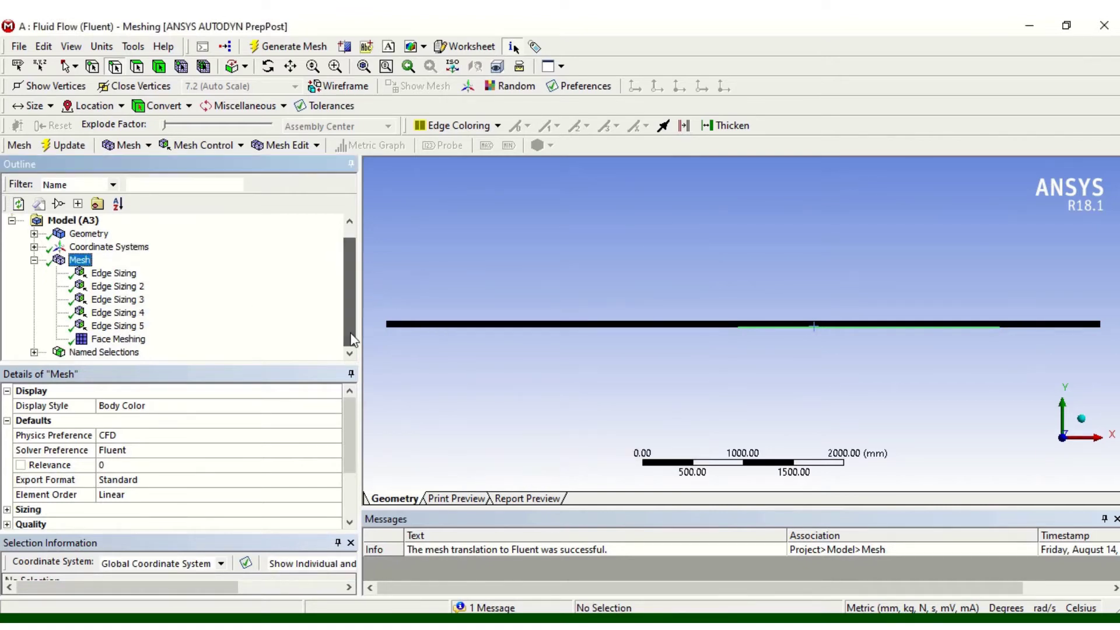
Step: Create a named selection called inlet from the short vertical edge at the channel's left end
click(290, 66)
drag(464, 323, 572, 324)
scroll(604, 324, up, 3)
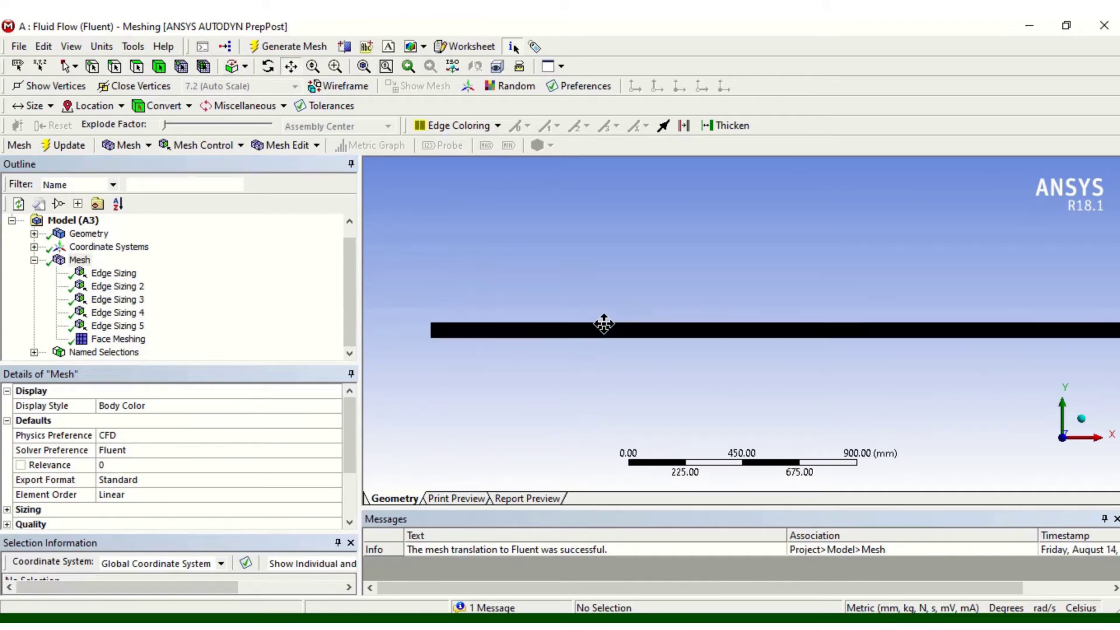
scroll(603, 323, up, 1)
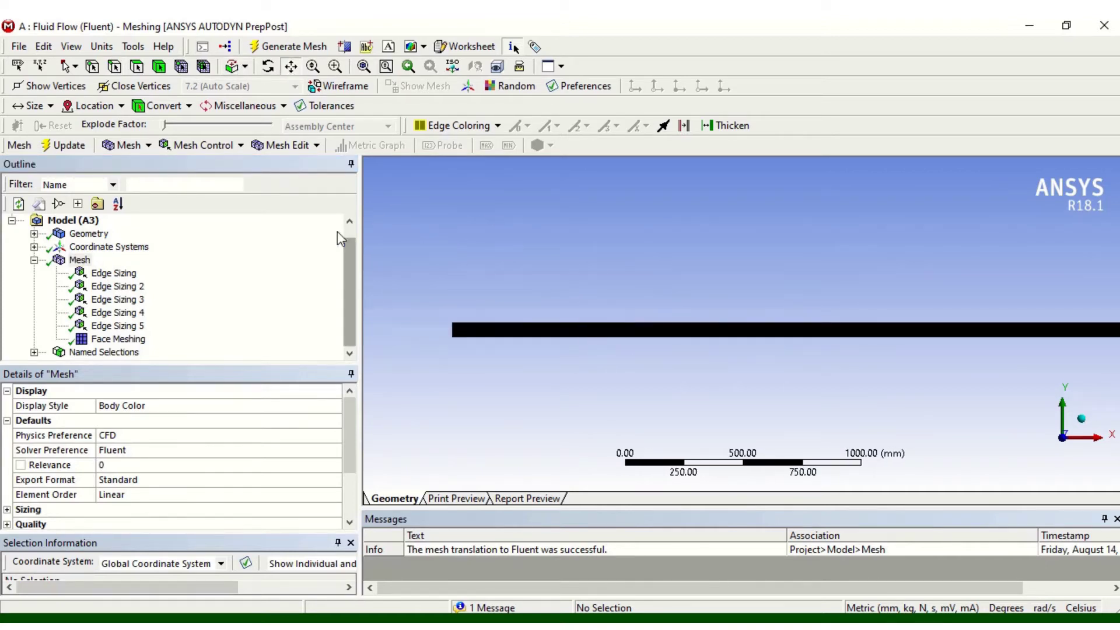
click(114, 66)
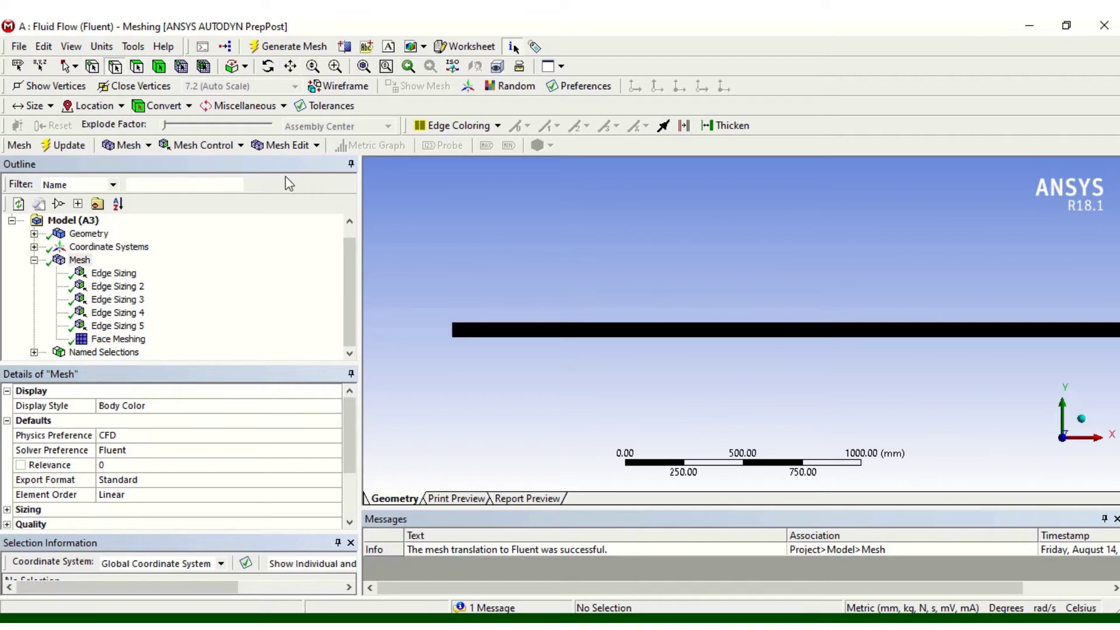
click(454, 328)
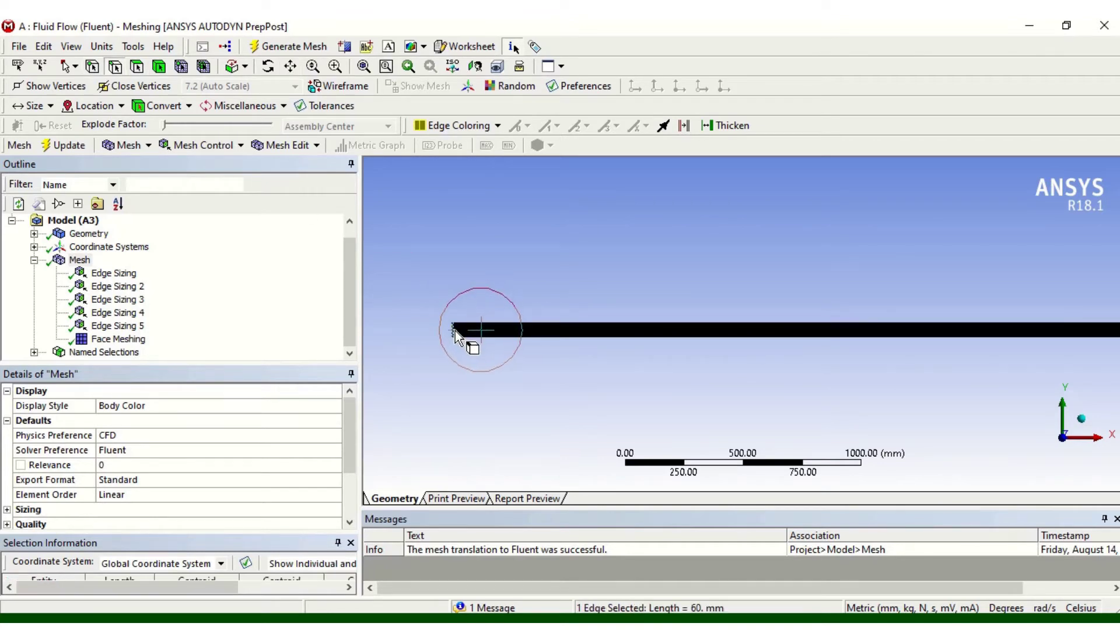
right_click(455, 331)
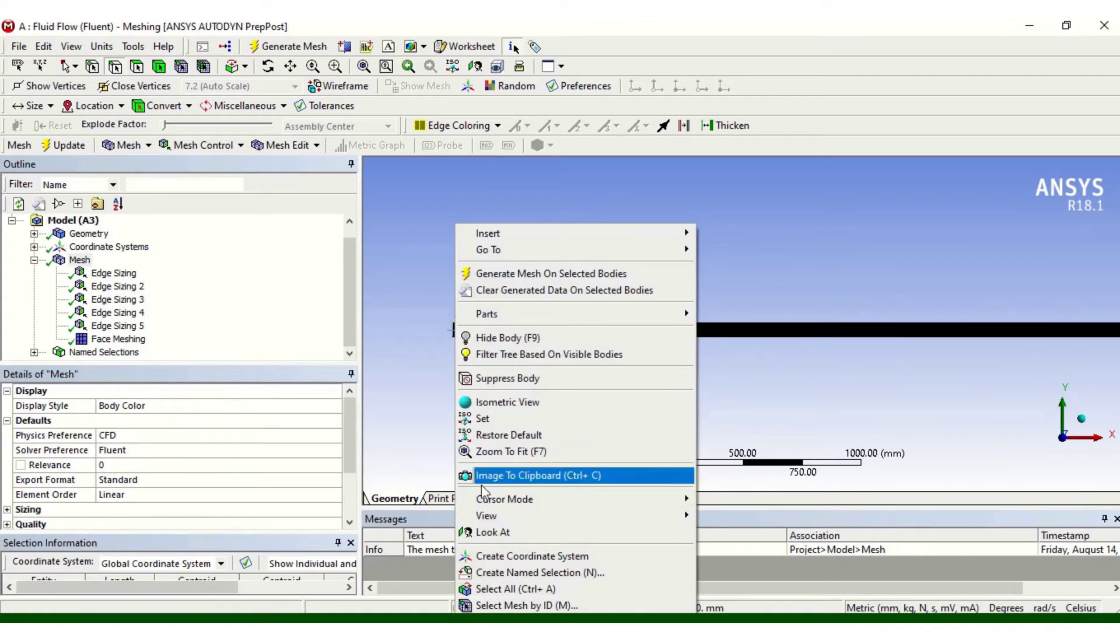
click(494, 574)
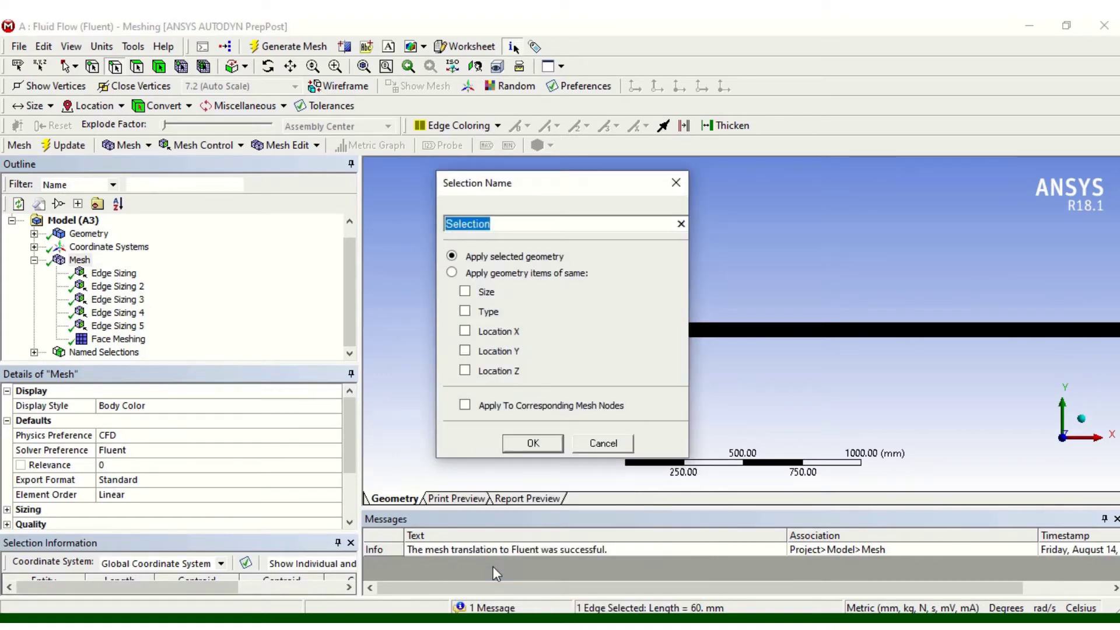
text(inlet)
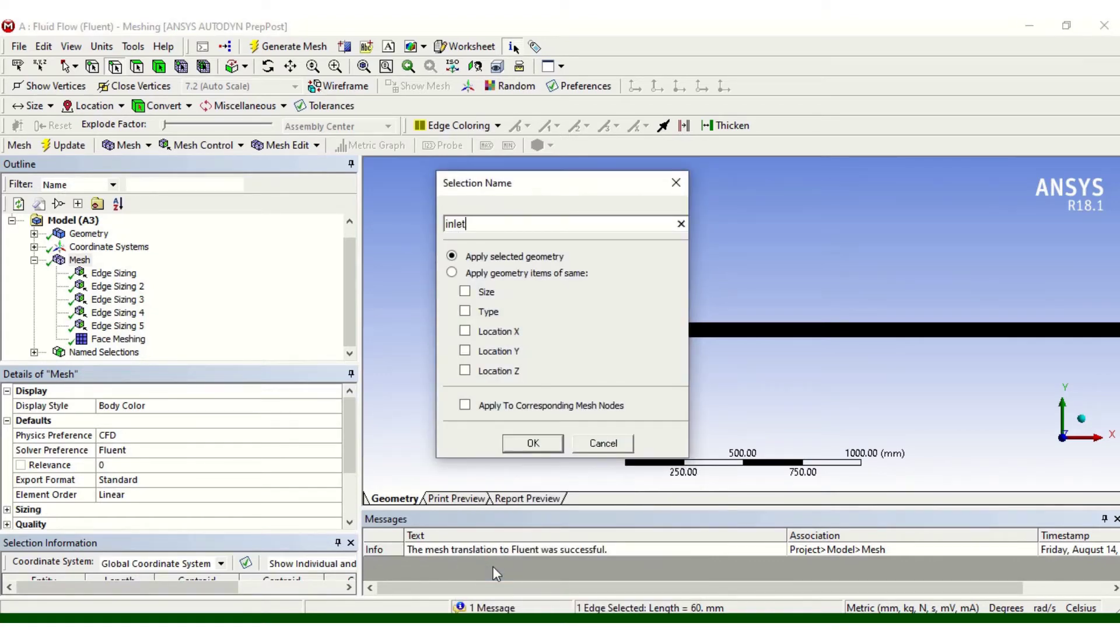
click(532, 444)
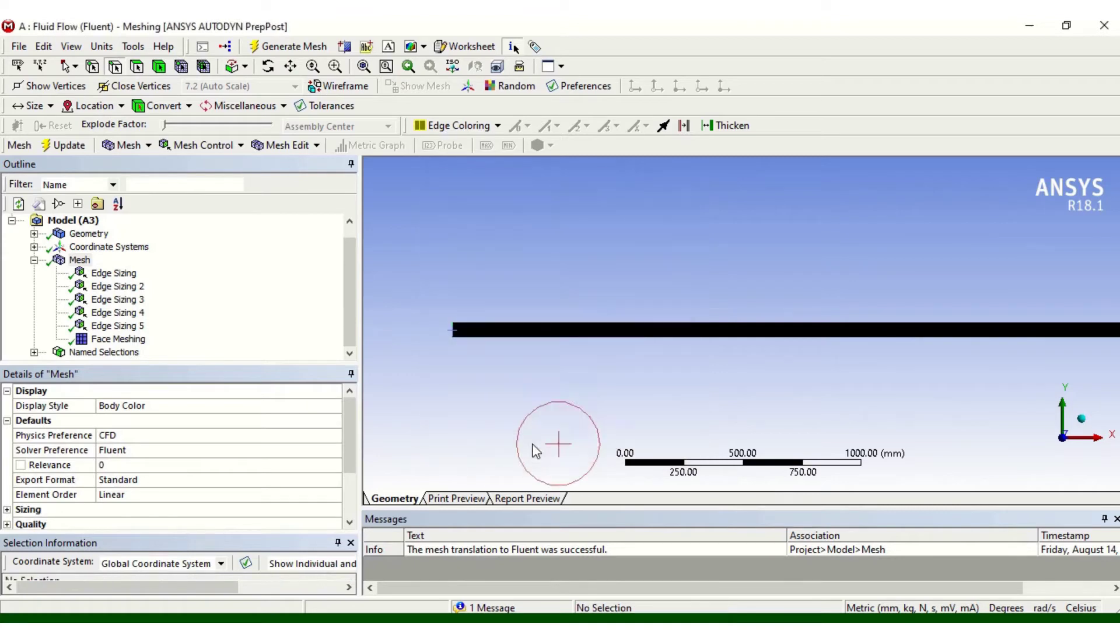
Step: Create a named selection called outlet from the short vertical edge at the channel's right end
click(290, 66)
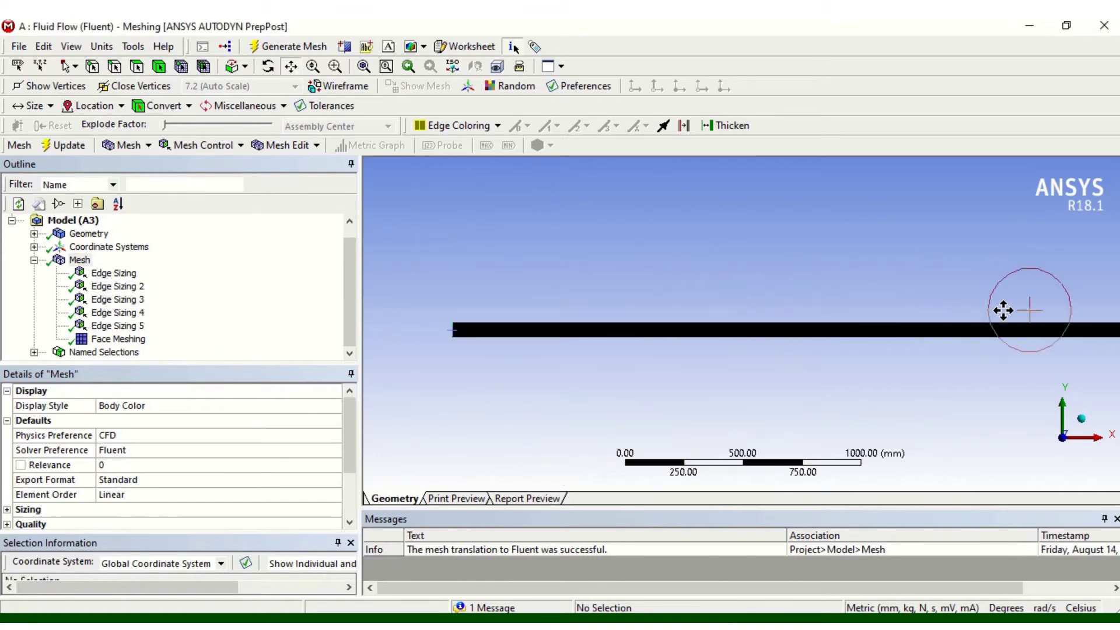
drag(1003, 310, 647, 305)
drag(1028, 310, 954, 318)
click(115, 67)
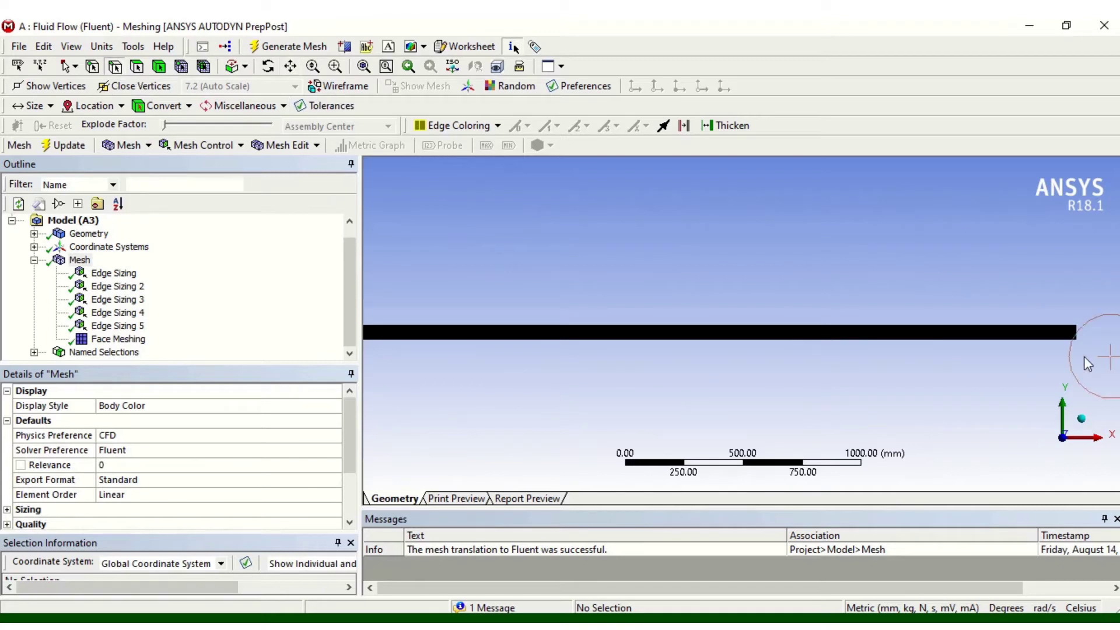
click(1077, 331)
right_click(1077, 331)
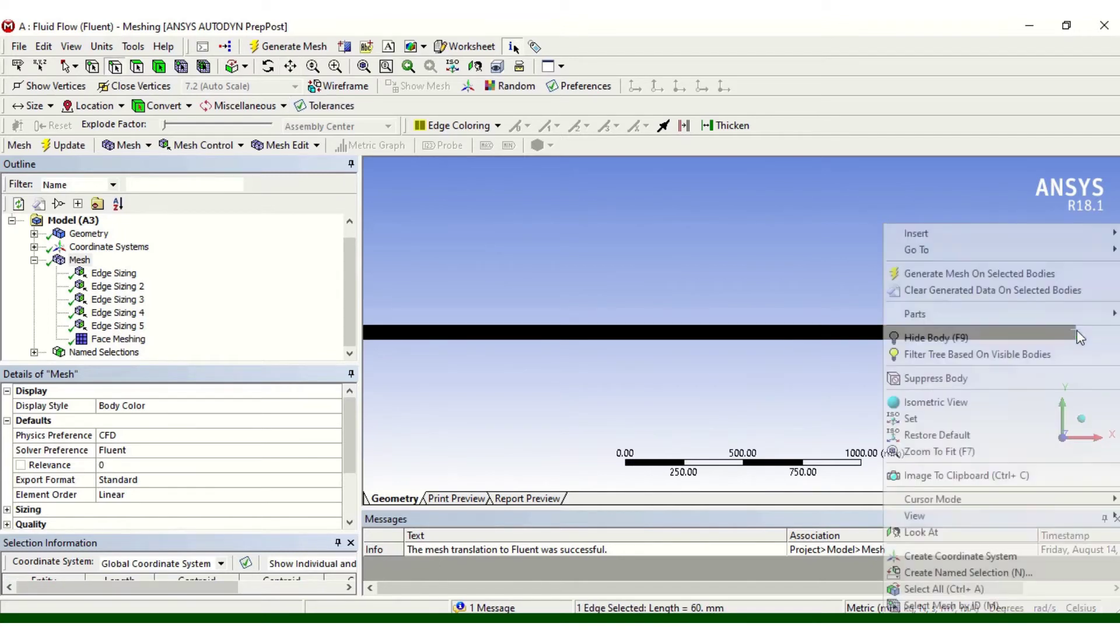
click(952, 574)
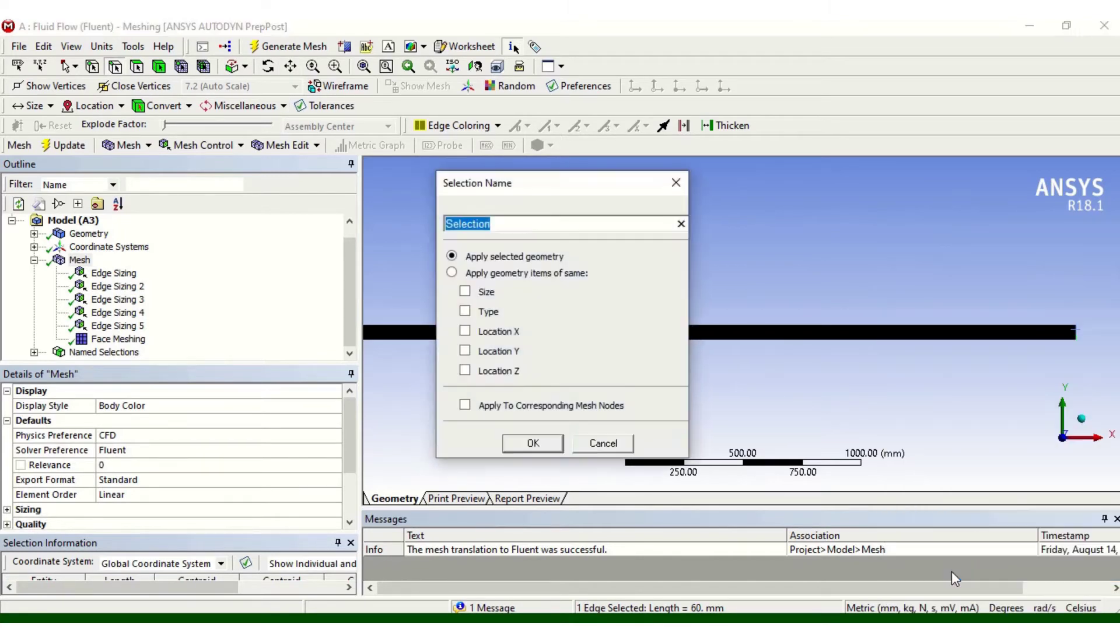
text(out)
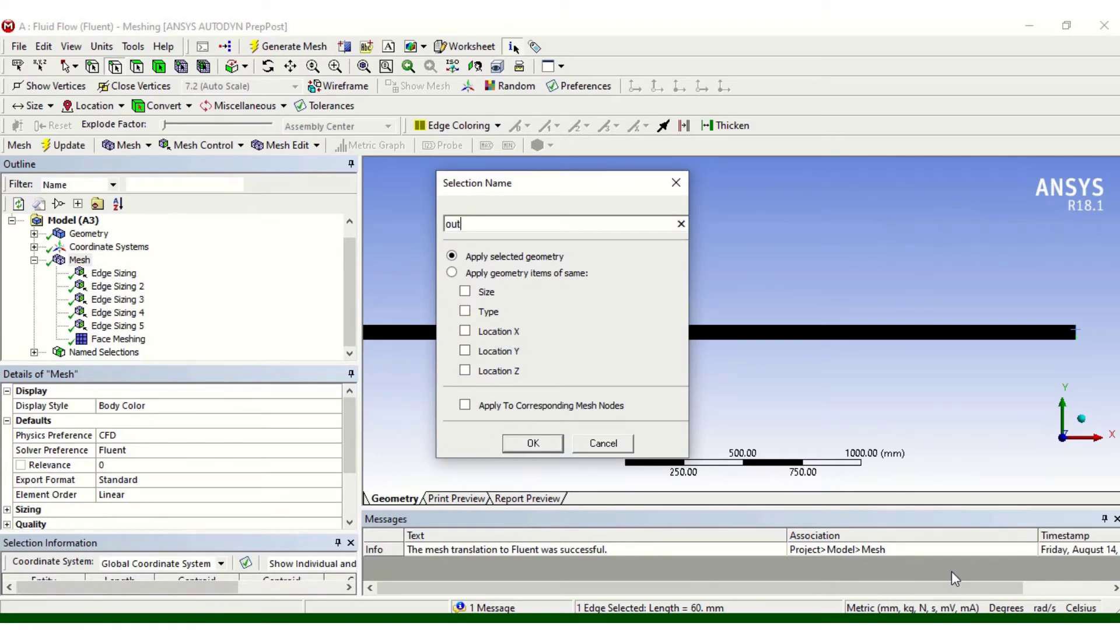
text(let)
click(531, 443)
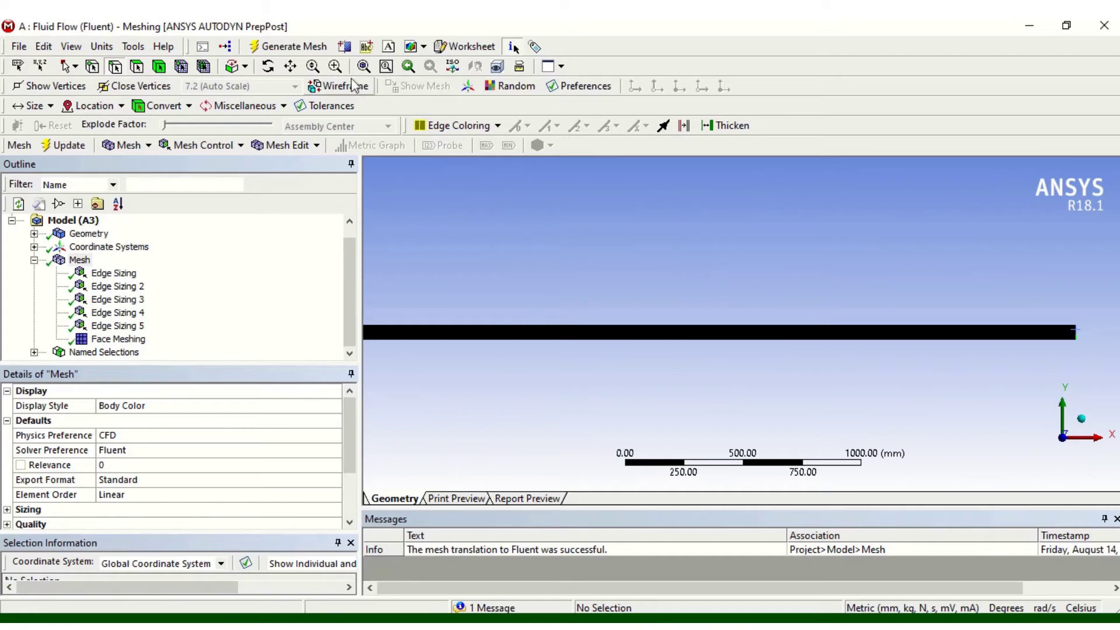
Step: Examine which channel edge each of the named selections covers, from left_up_iso_wall through outlet, with the whole channel in view
click(365, 66)
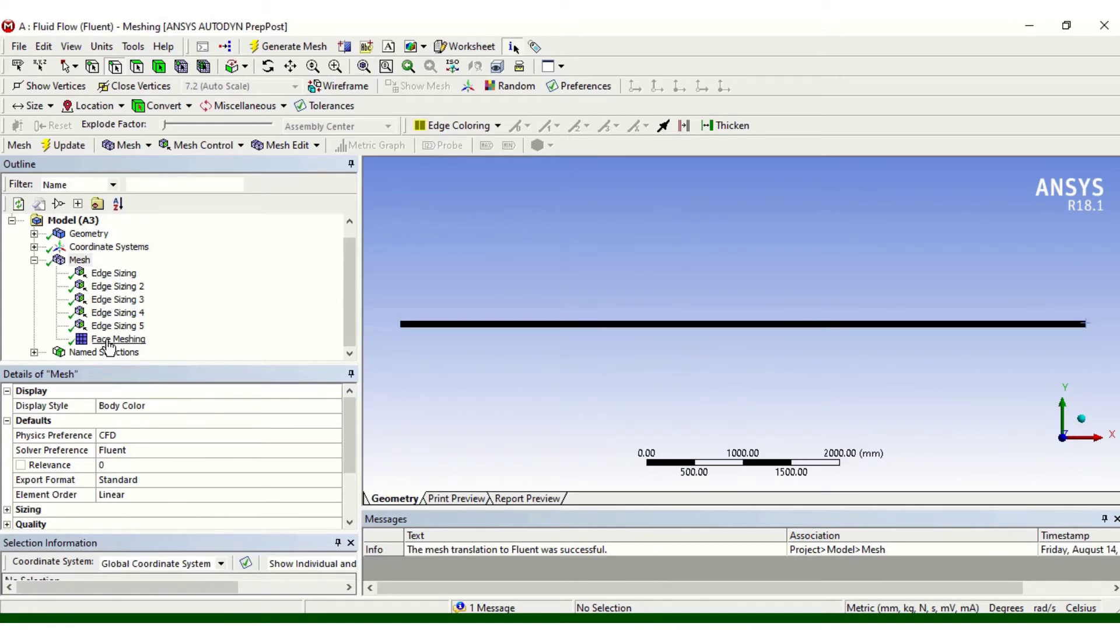
click(33, 352)
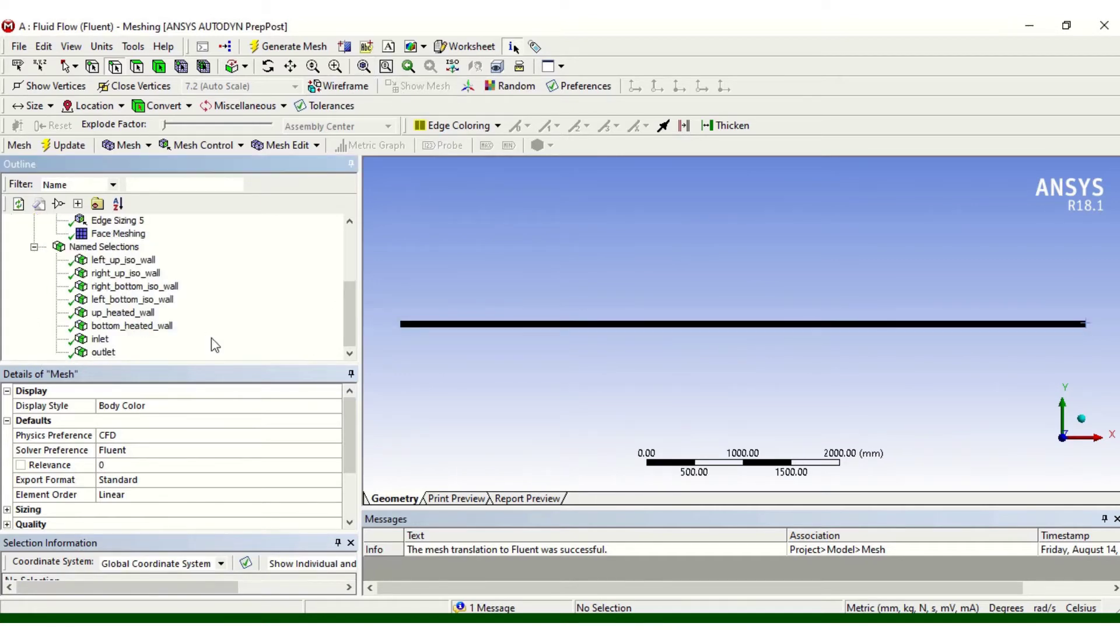
click(115, 261)
click(121, 275)
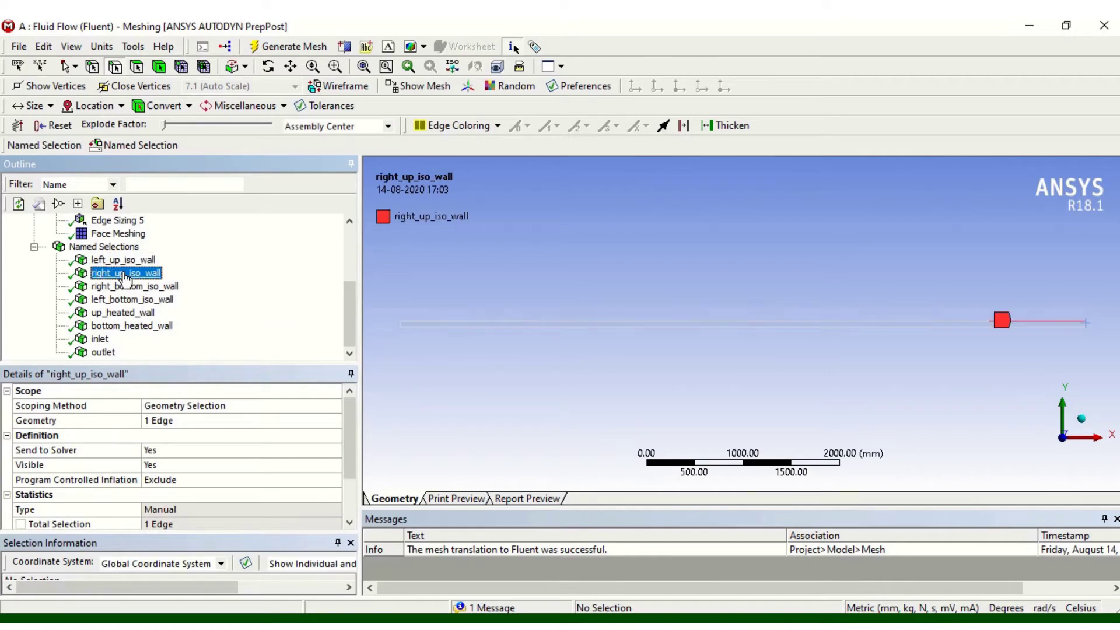
click(123, 287)
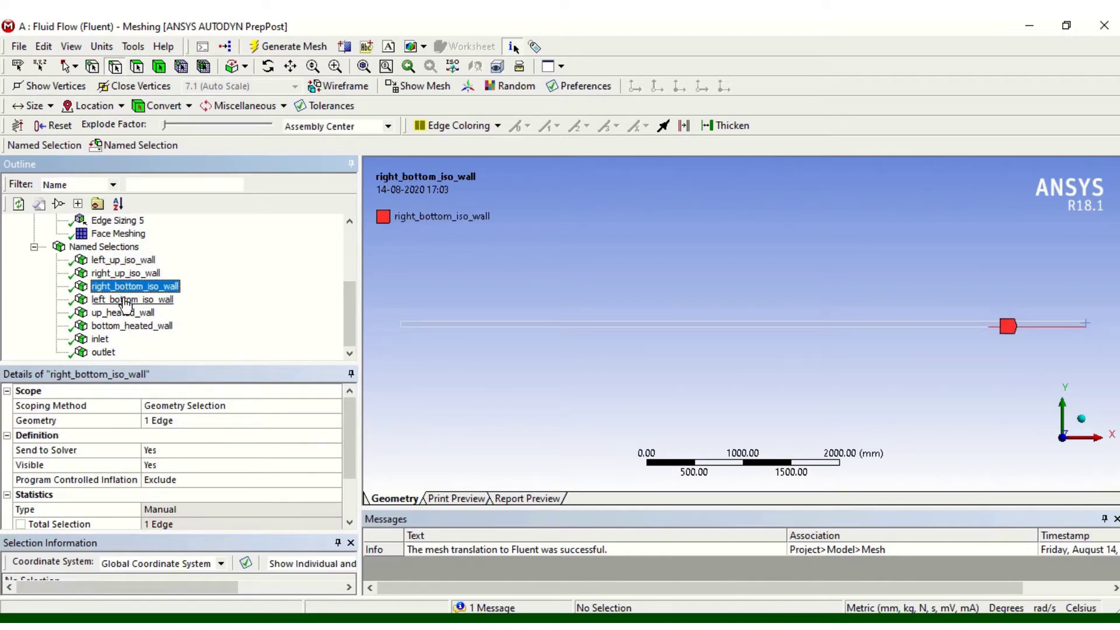
click(122, 300)
click(122, 315)
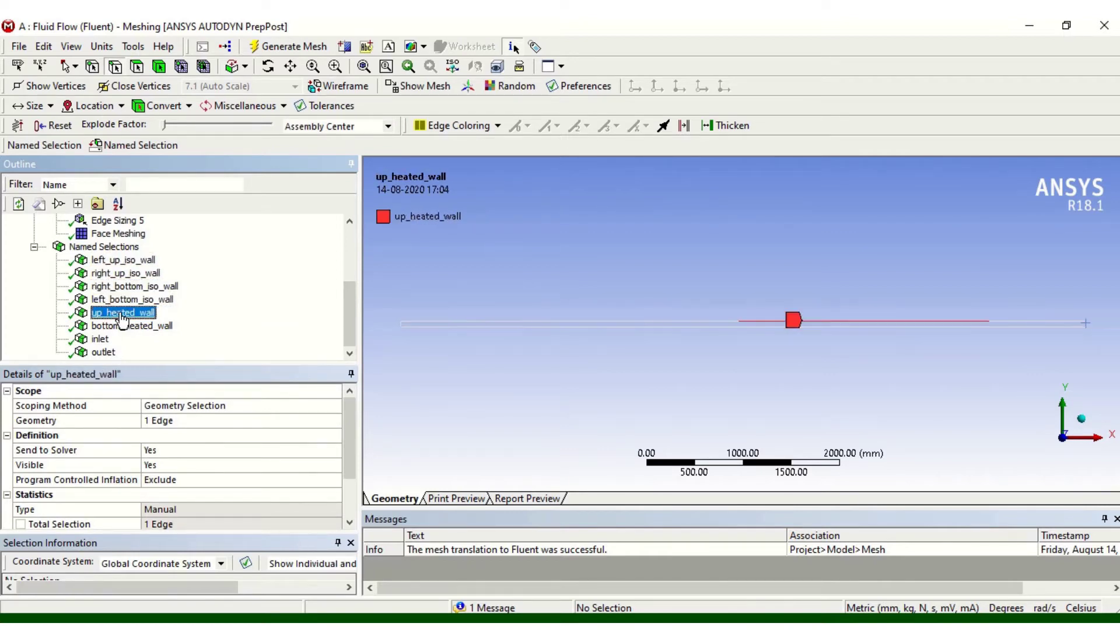
click(125, 327)
click(105, 341)
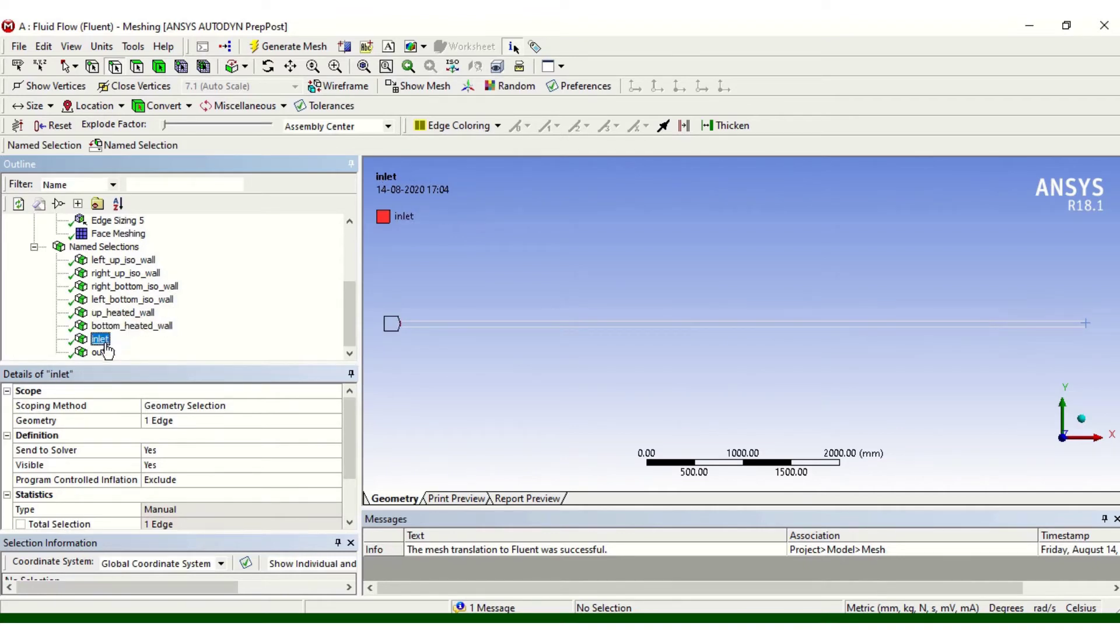
click(103, 353)
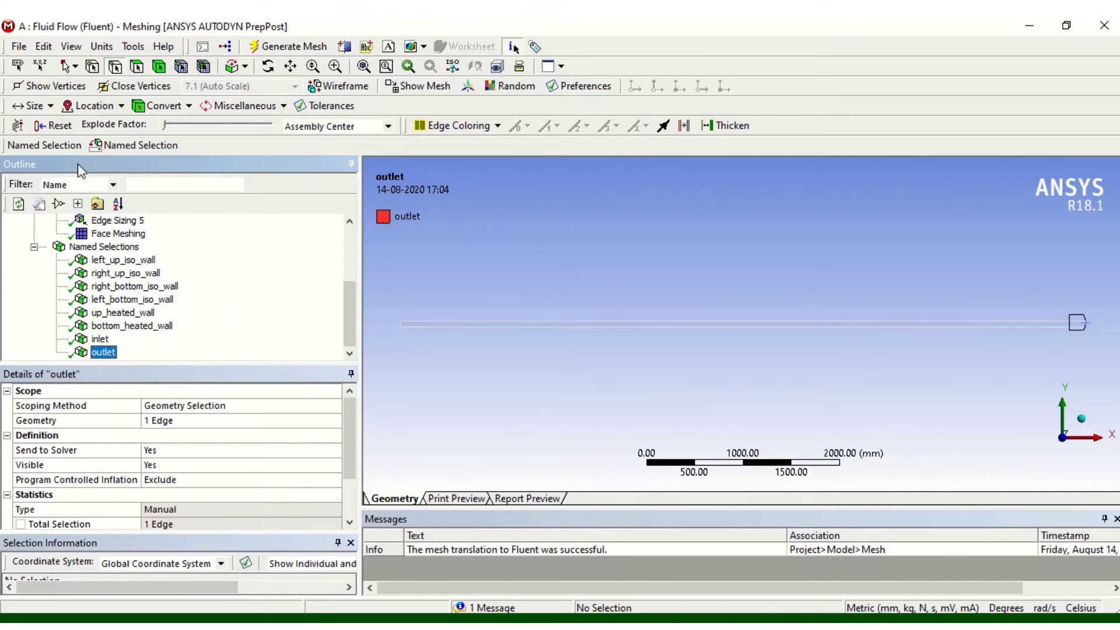
Step: Save the project with the finished mesh and close the Meshing application
scroll(344, 266, up, 3)
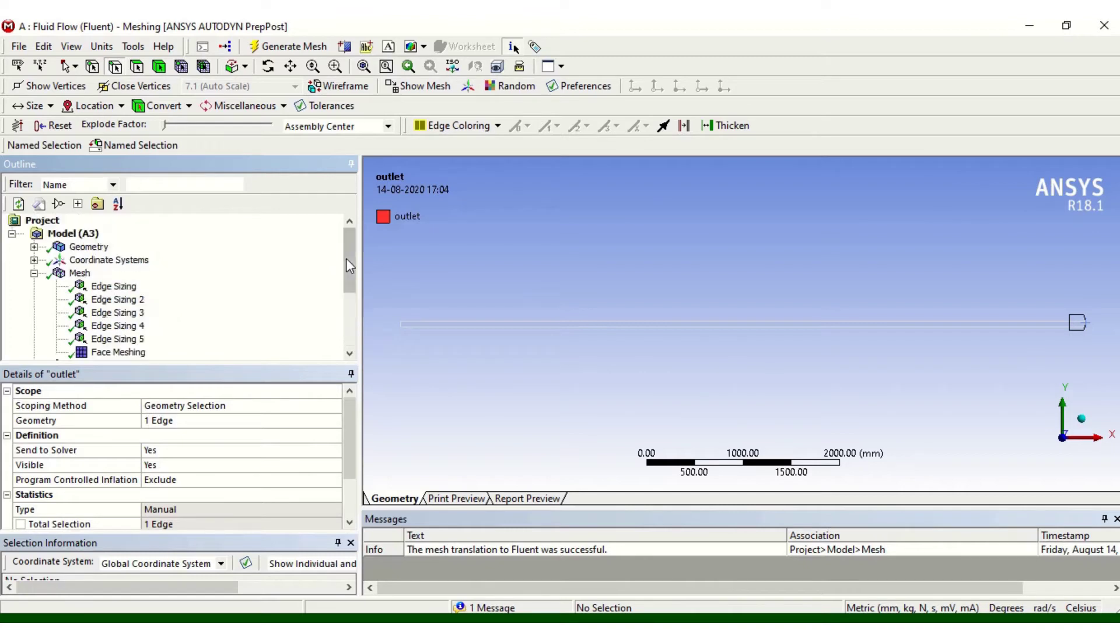
click(80, 273)
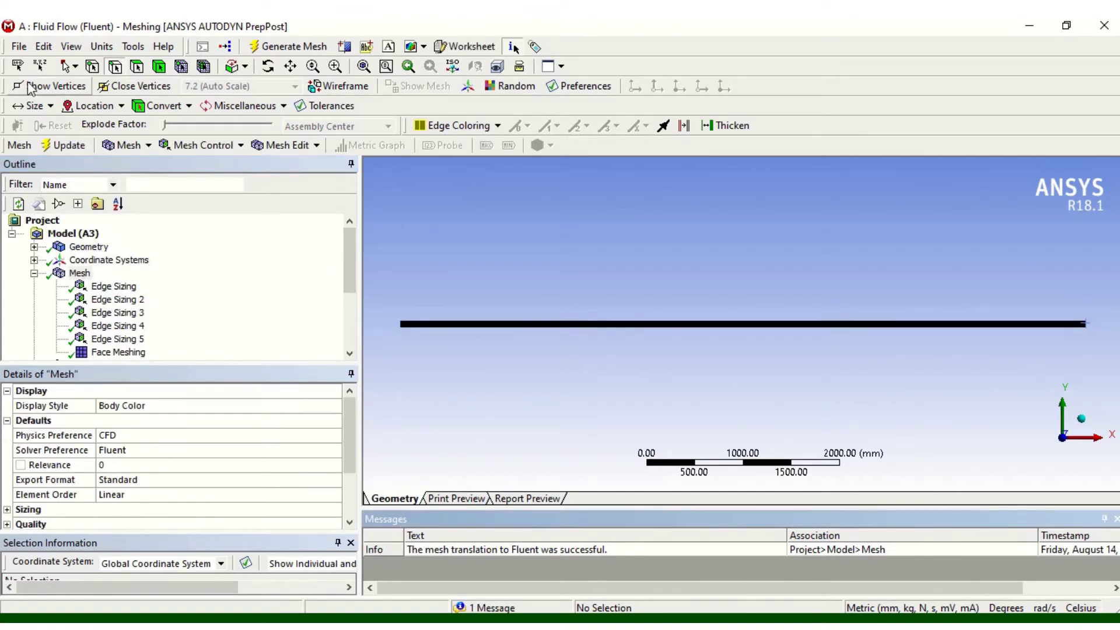
click(19, 46)
click(17, 65)
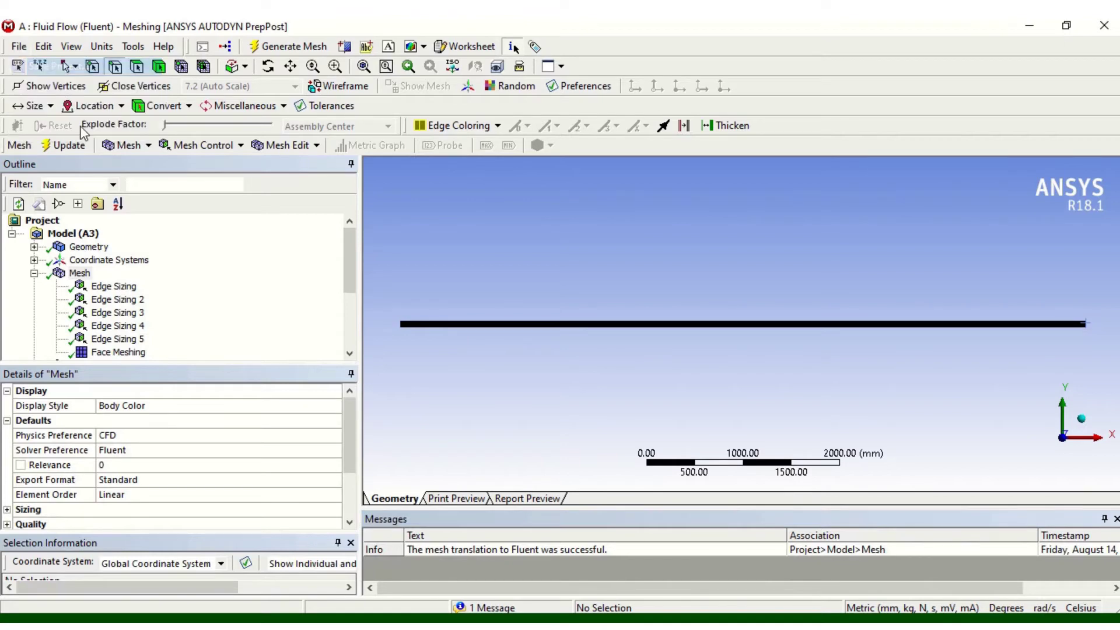
click(18, 46)
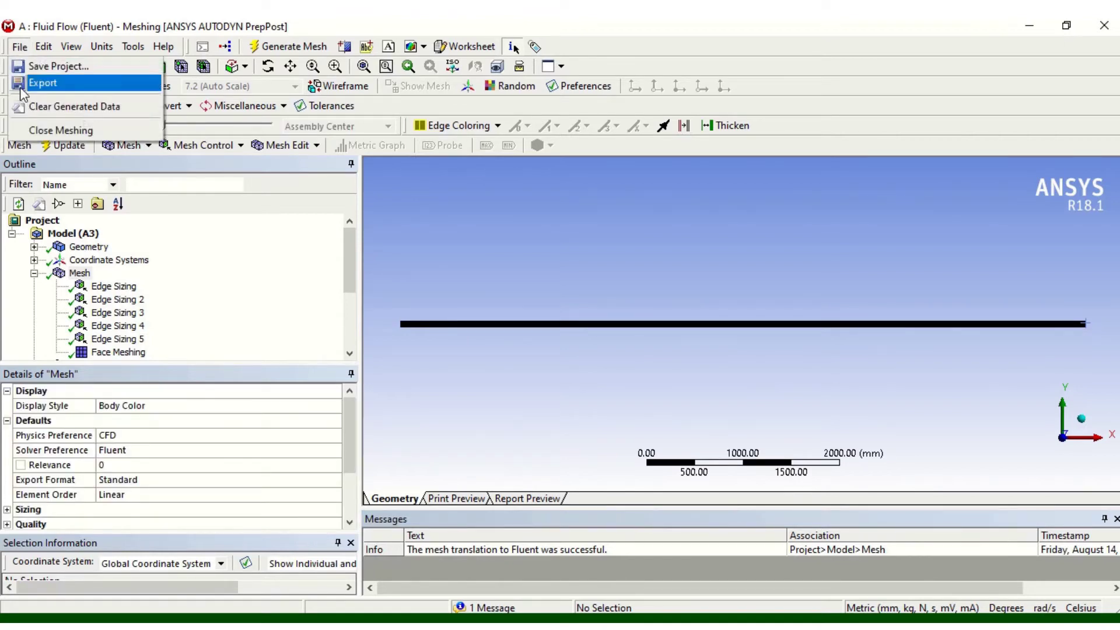
click(35, 130)
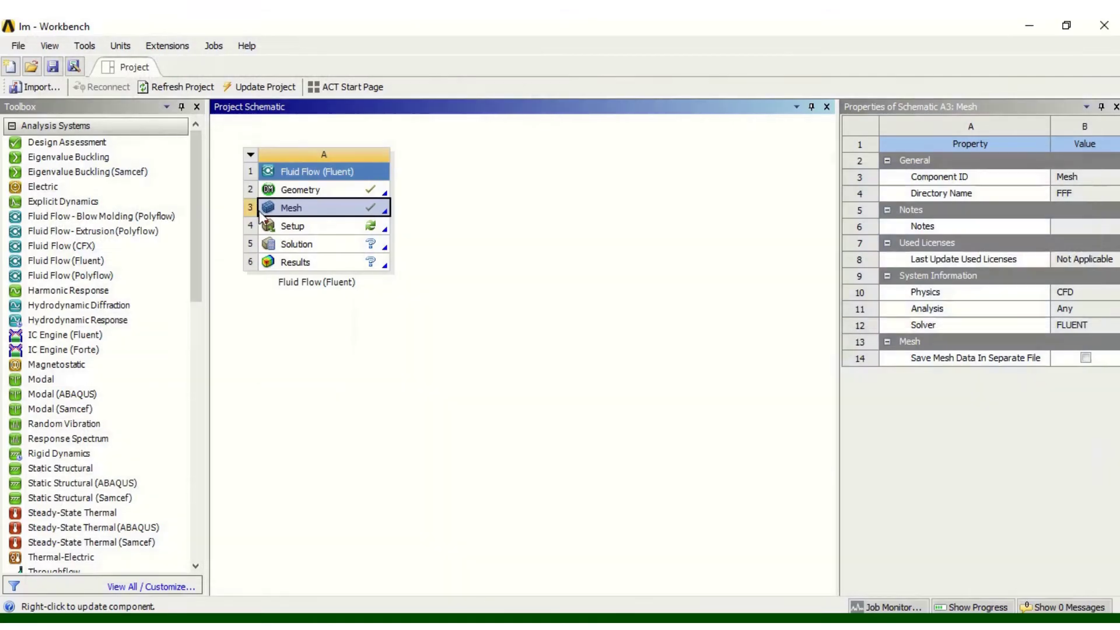
Step: Launch Fluent from the Fluid Flow system's Setup cell with Double Precision enabled and fit the channel mesh in view
double_click(347, 227)
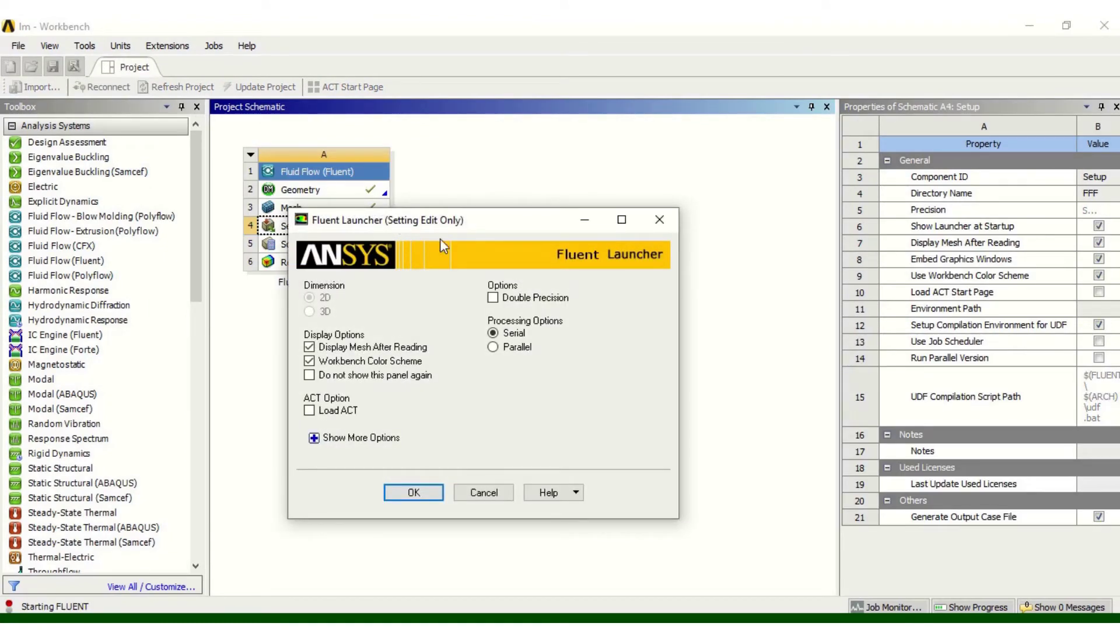
click(493, 297)
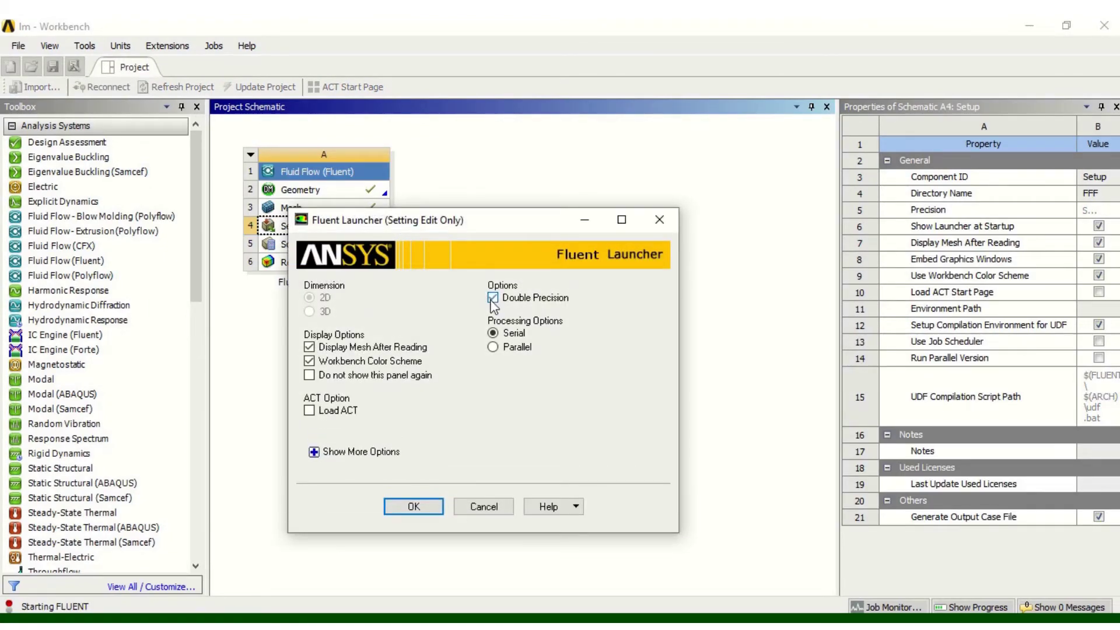
click(414, 507)
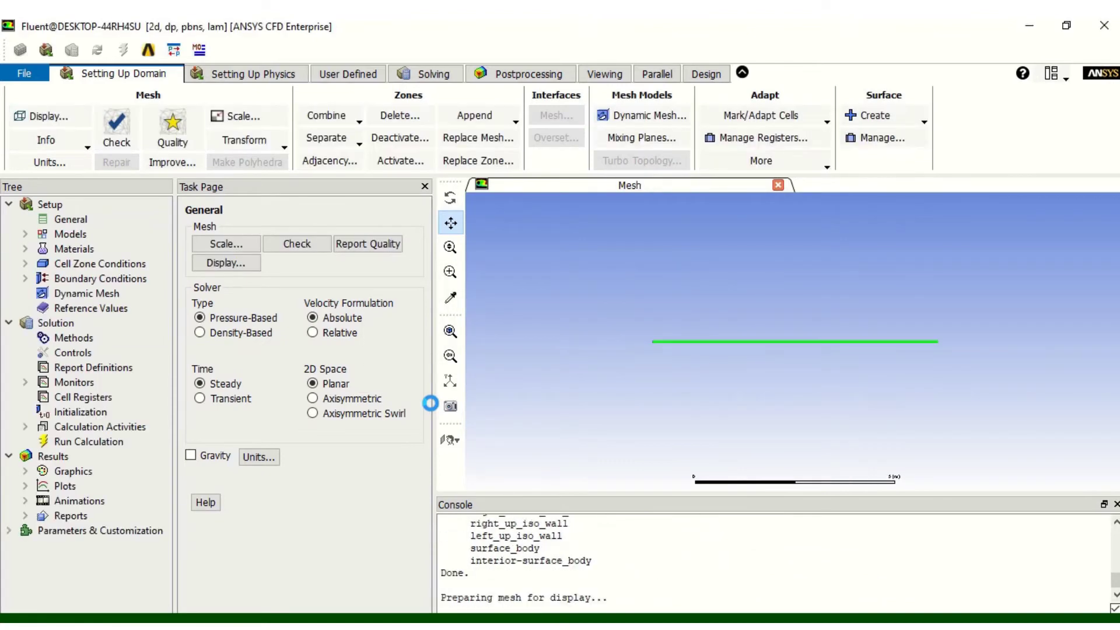
click(449, 336)
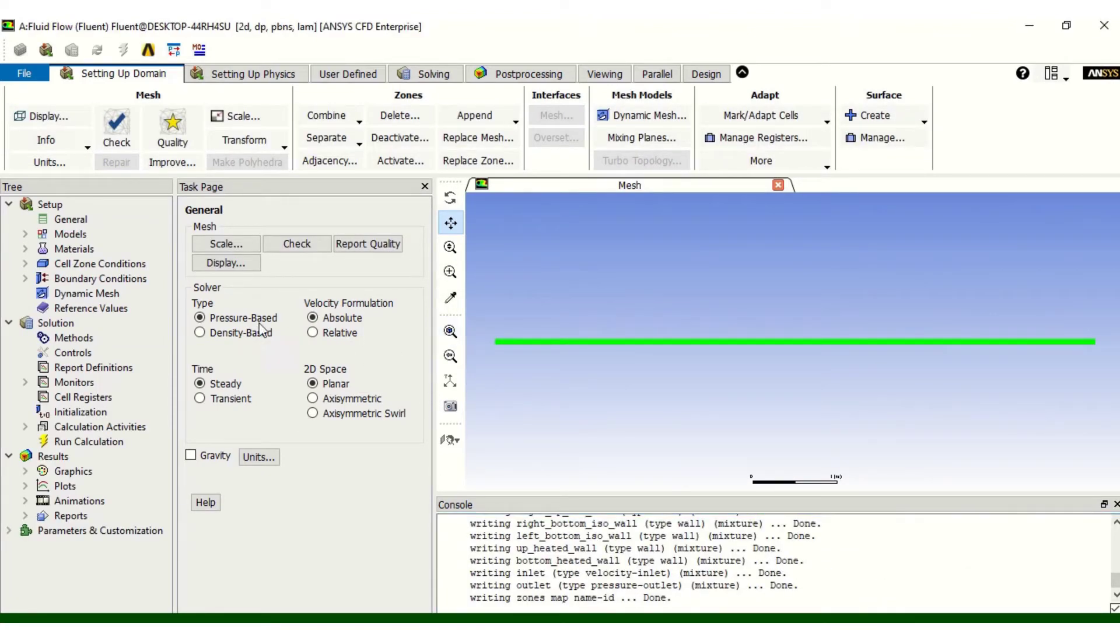
Step: Turn on the energy equation and accept Laminar as the viscous model
click(24, 234)
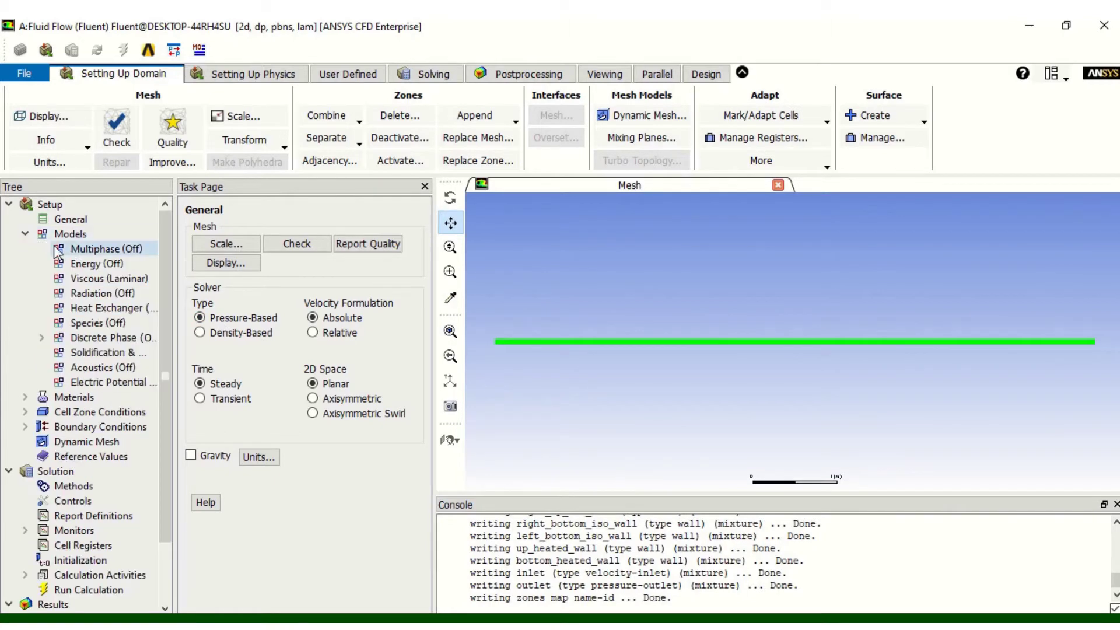
click(76, 264)
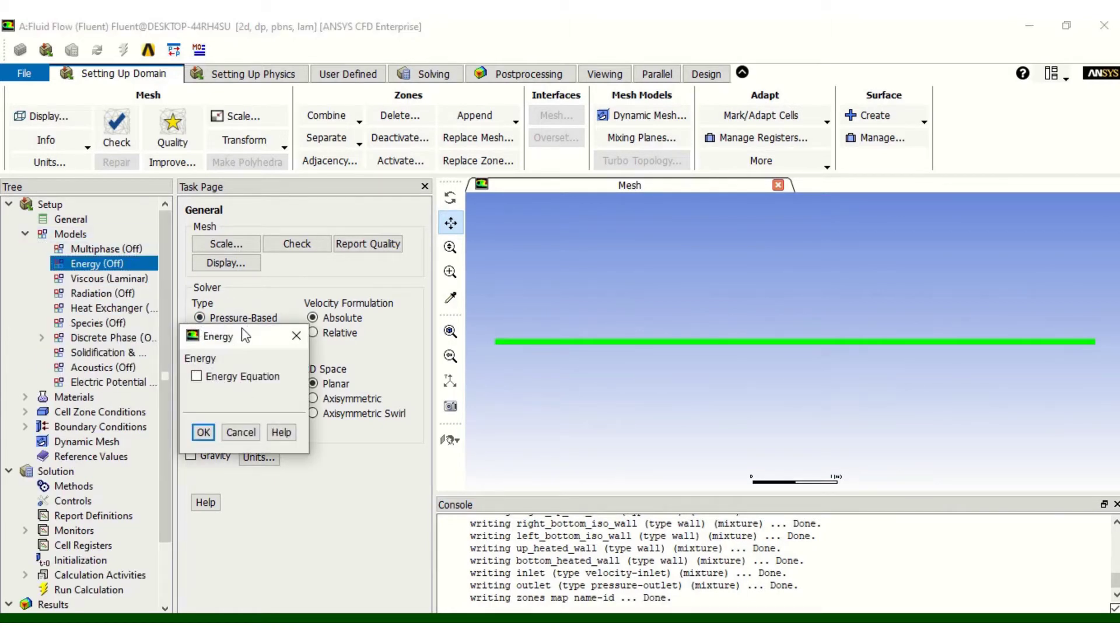
click(197, 377)
click(204, 432)
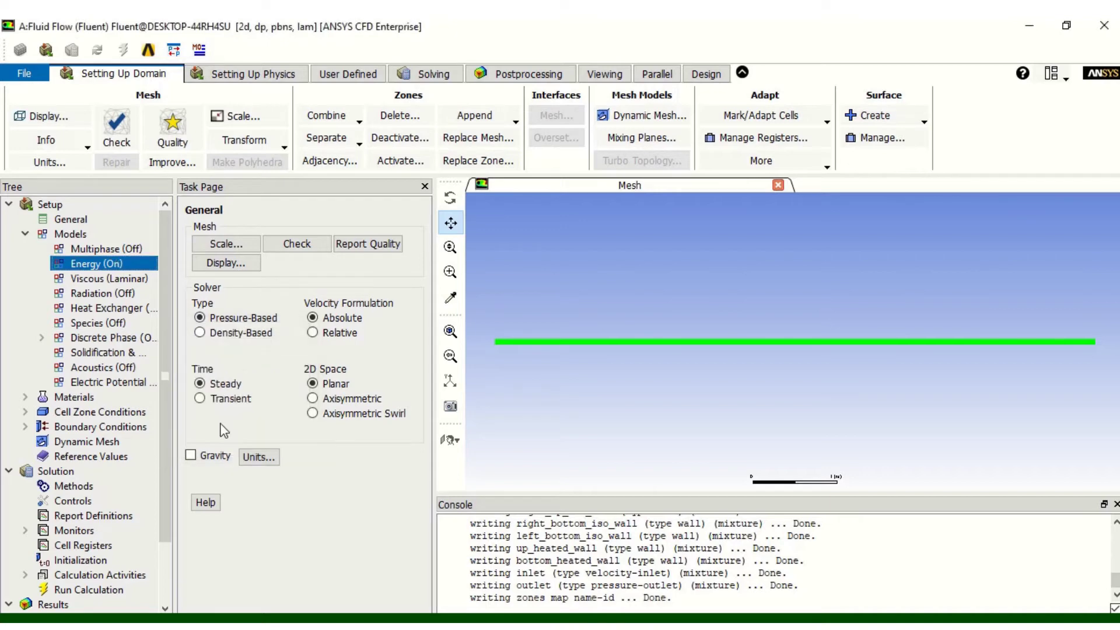
click(70, 280)
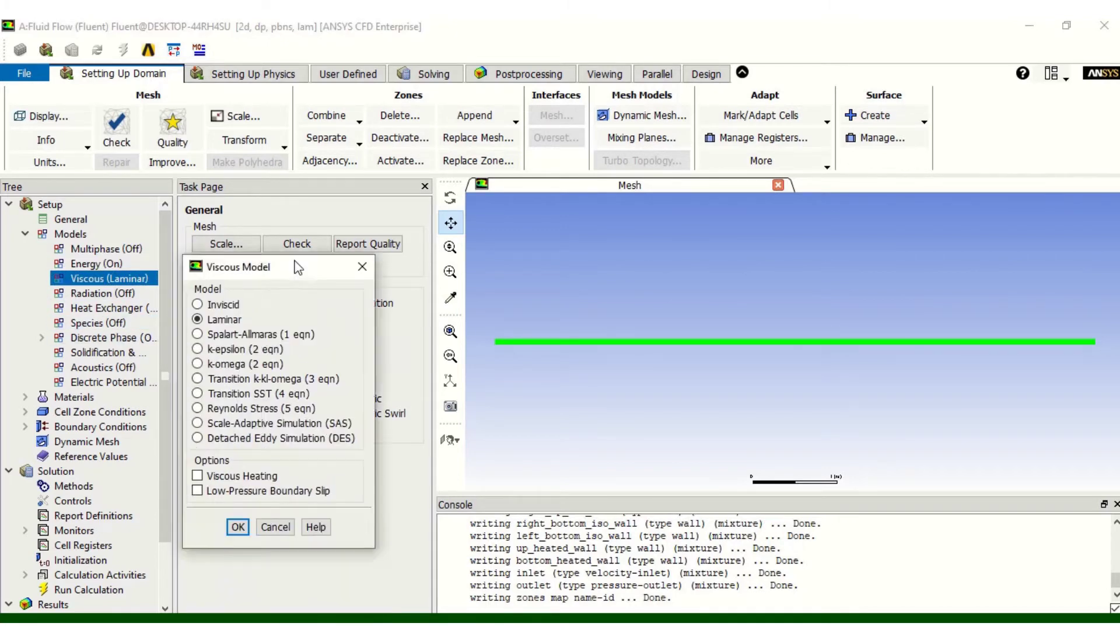
click(238, 511)
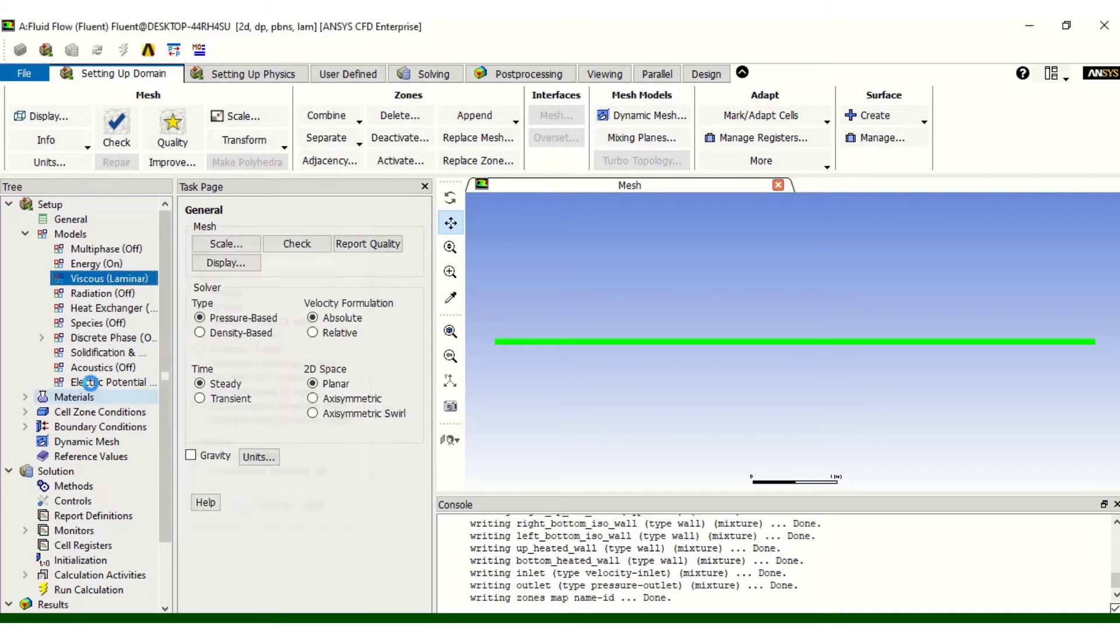
Step: Set the specific heat of the fluid material air to a constant 1005 j/kg-k and apply the change
scroll(117, 397, down, 2)
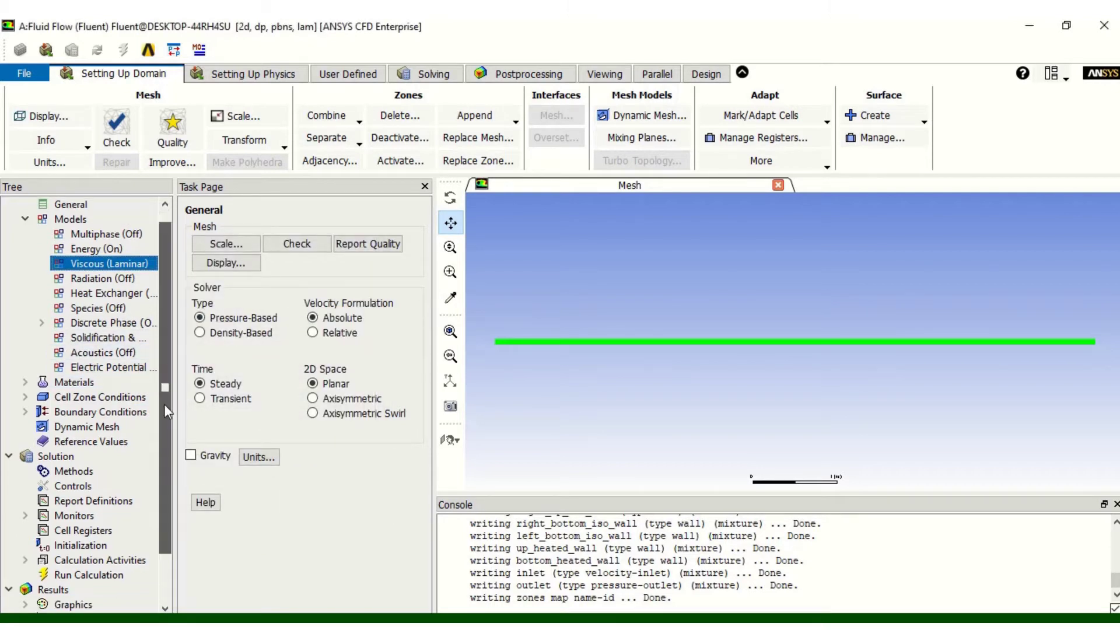
double_click(73, 323)
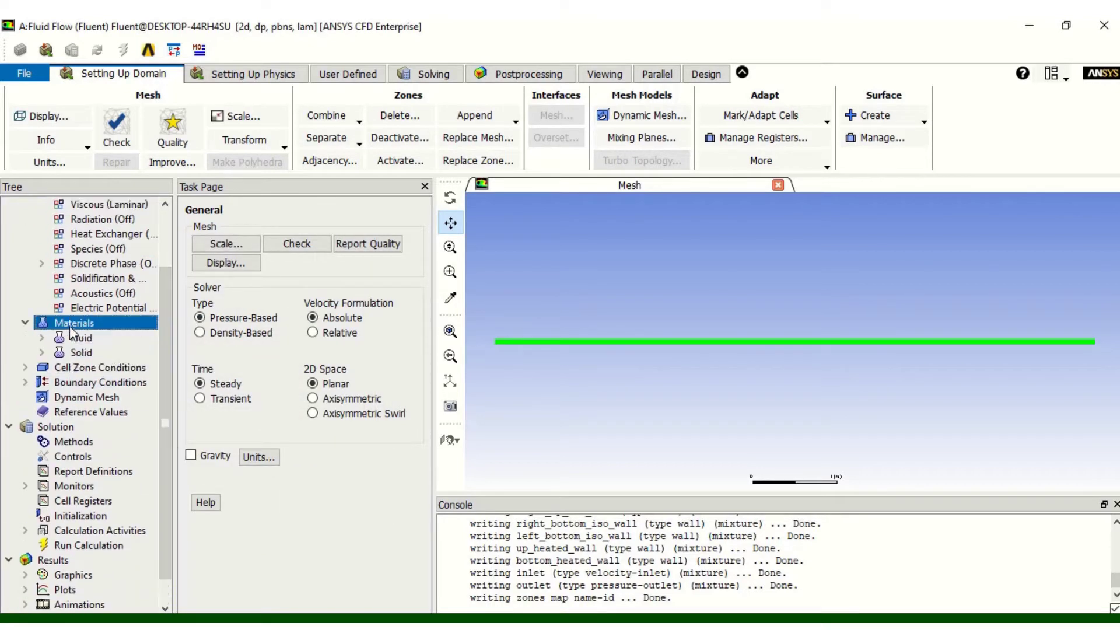
click(233, 554)
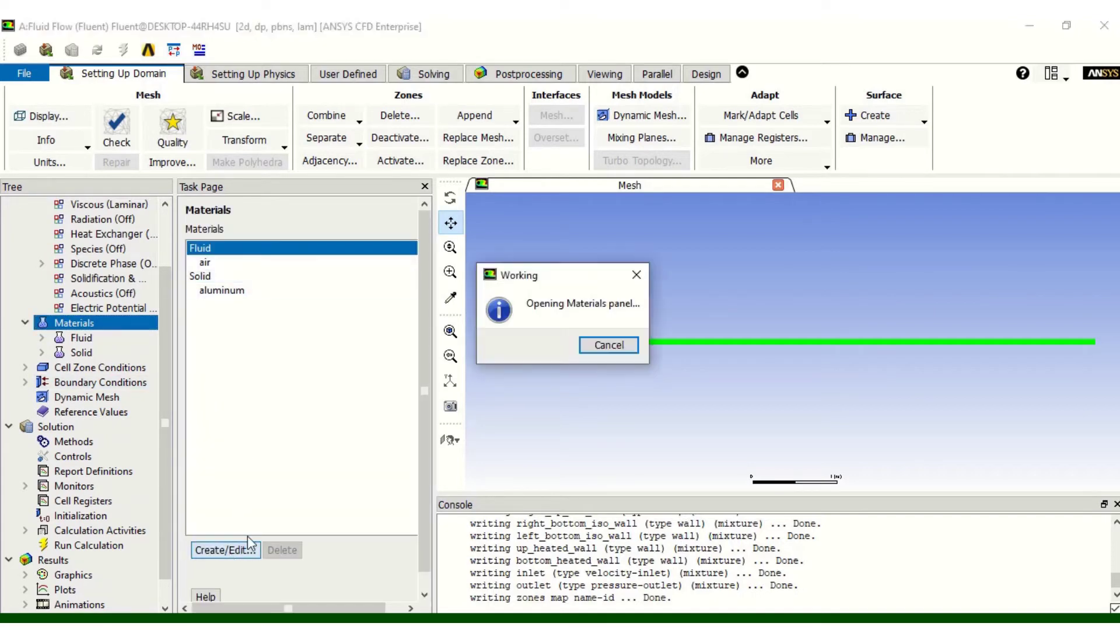
drag(402, 248, 394, 158)
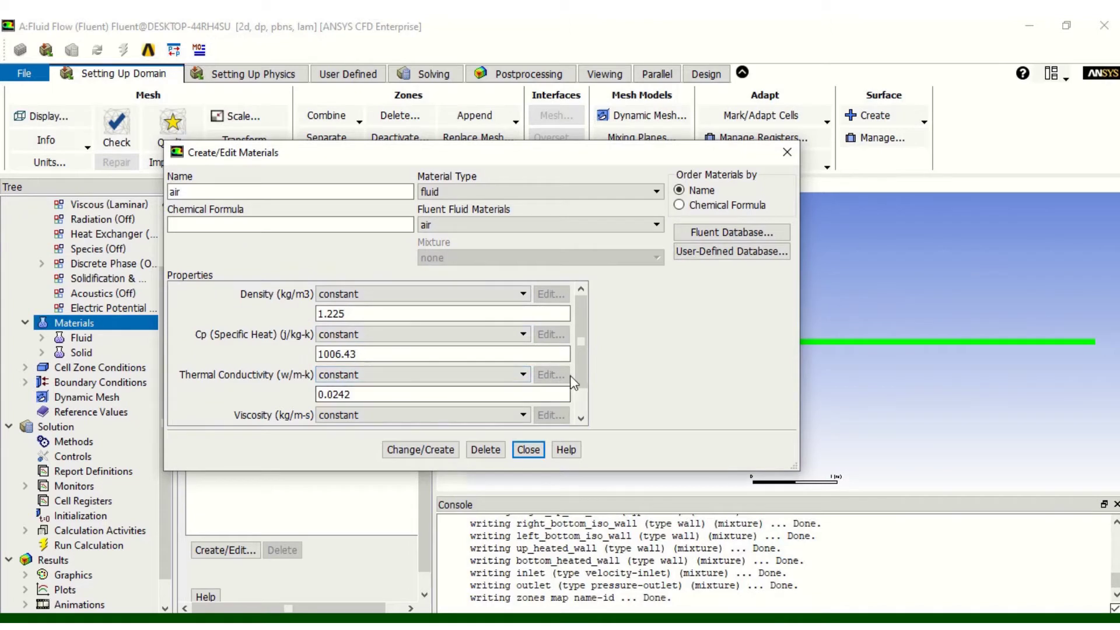
scroll(580, 396, down, 1)
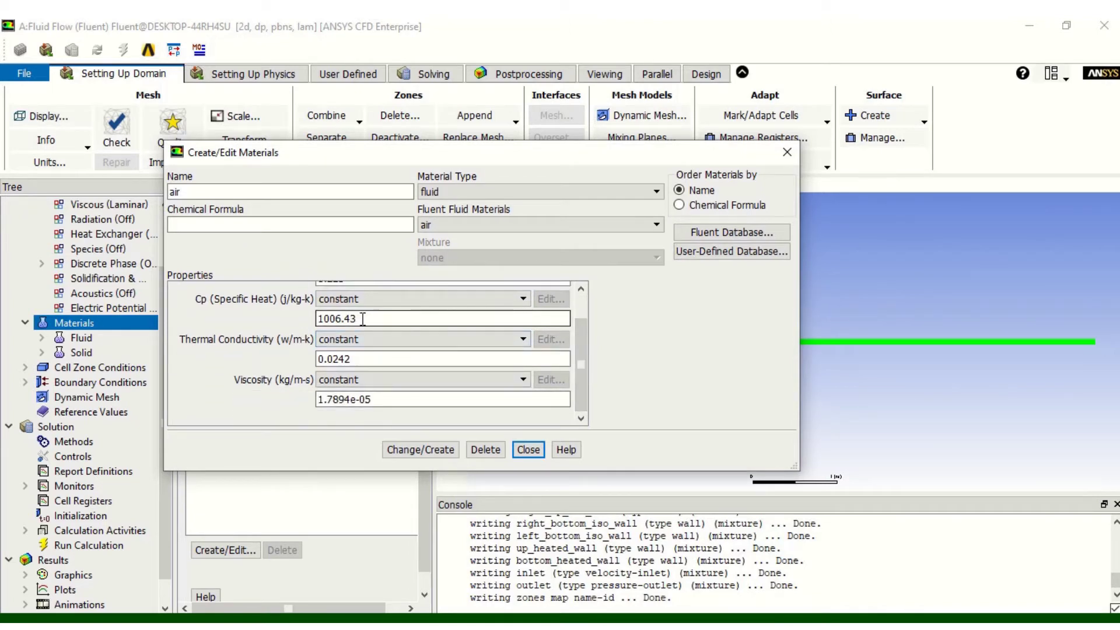
drag(357, 319, 343, 319)
text(5)
click(432, 450)
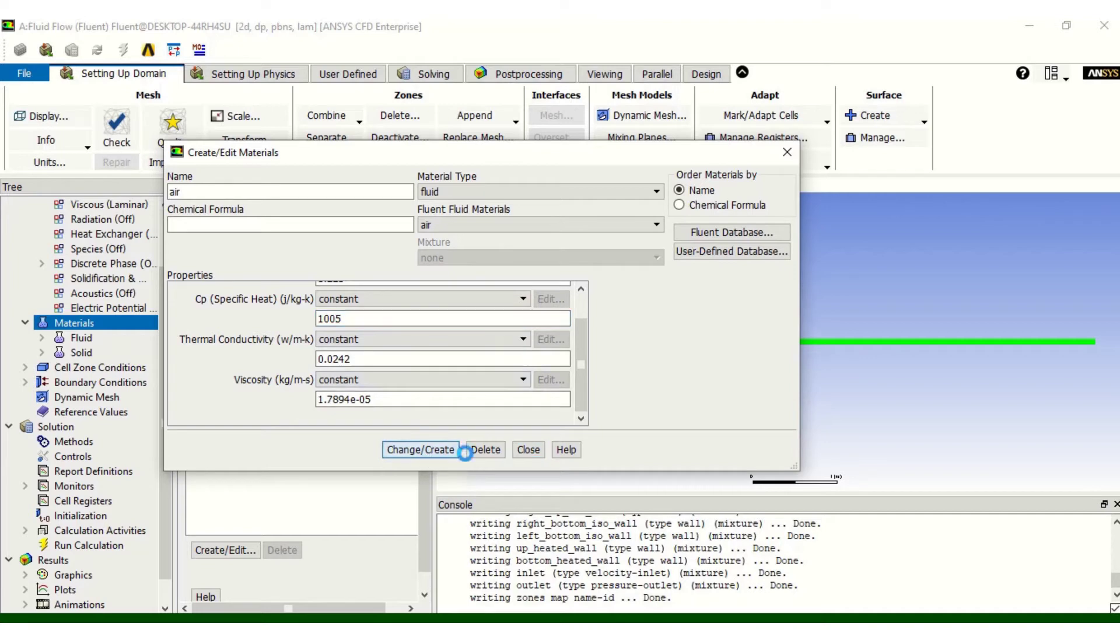
click(528, 450)
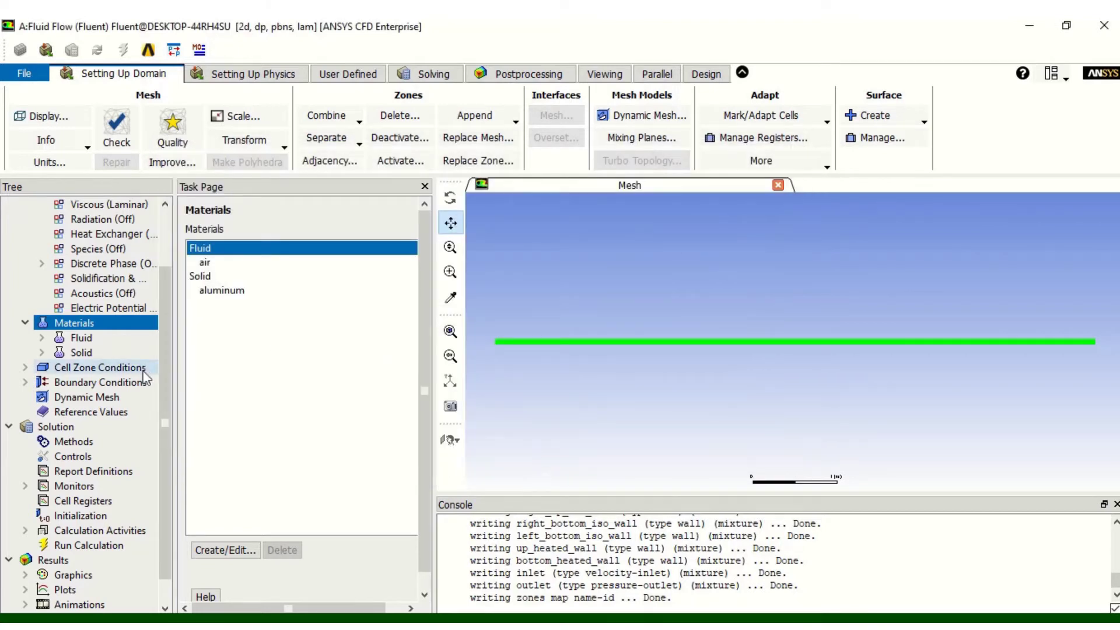
Step: Apply a constant heat flux of 50 w/m2 as the thermal condition of bottom_heated_wall
click(25, 382)
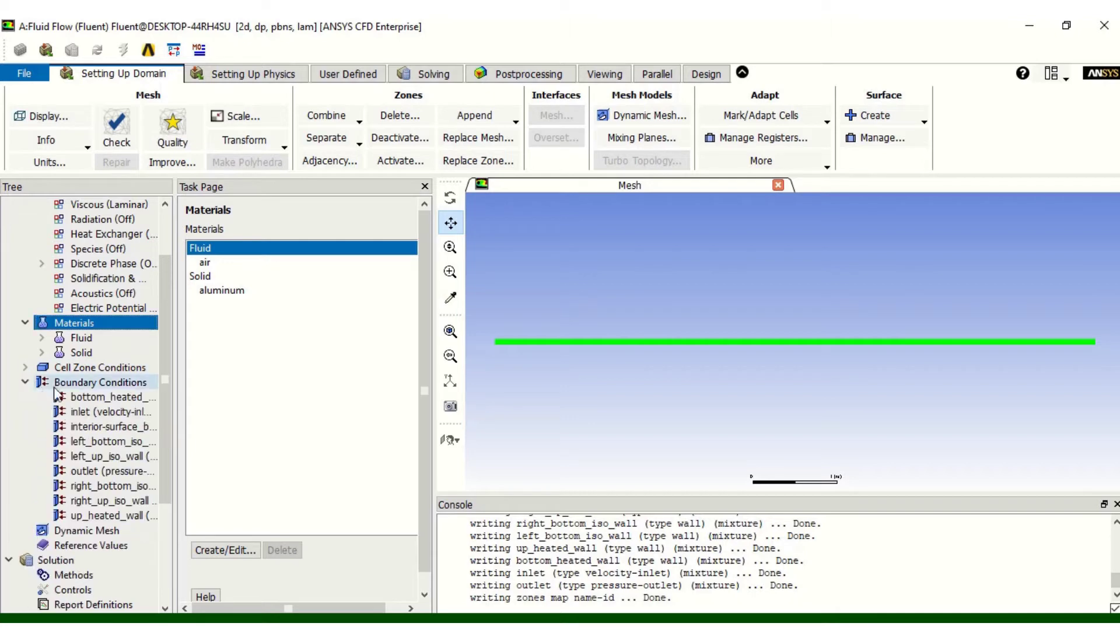
double_click(89, 400)
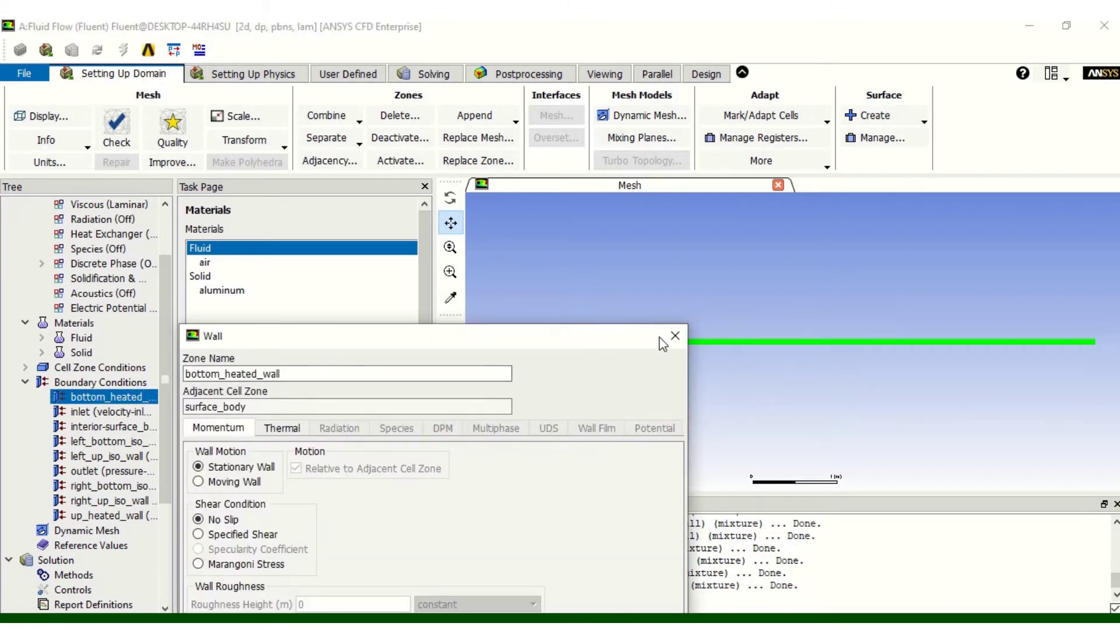
drag(575, 333, 533, 154)
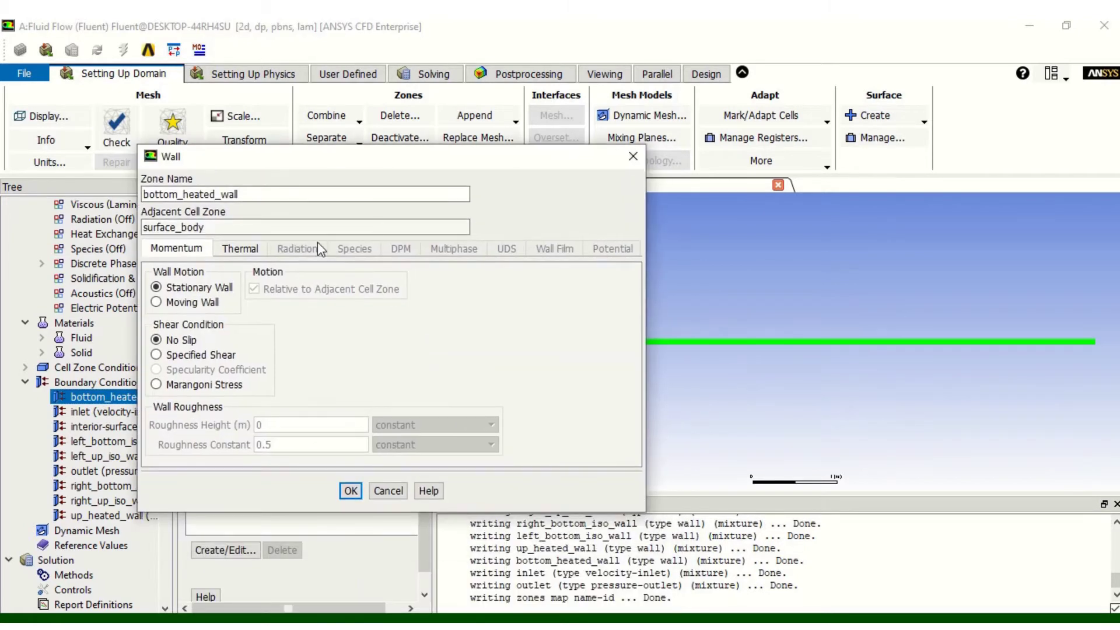
click(239, 249)
double_click(462, 289)
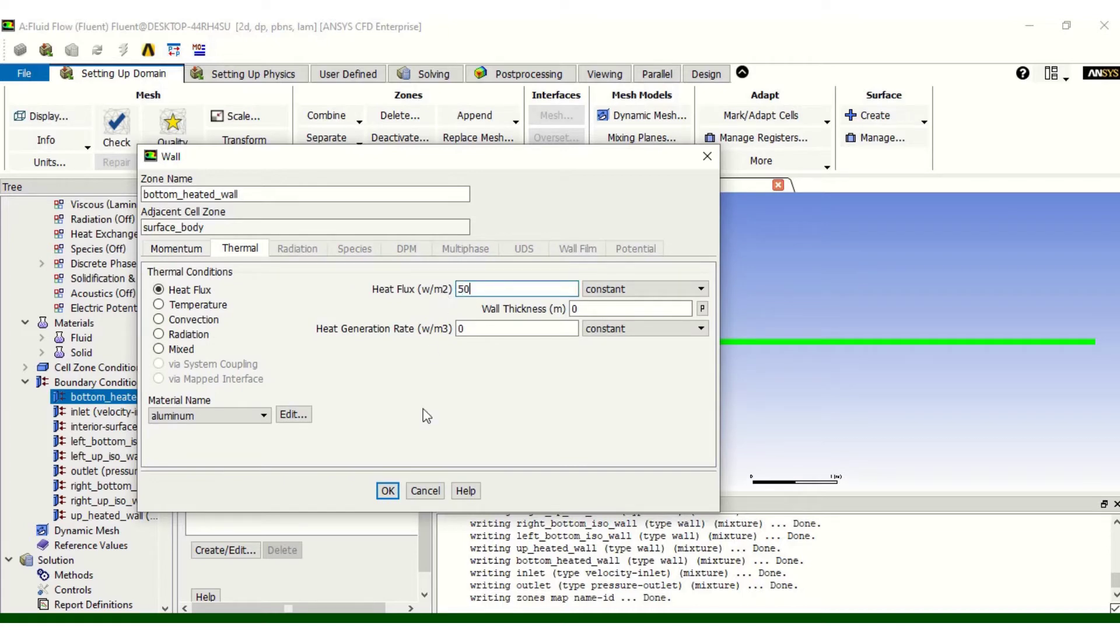
click(388, 490)
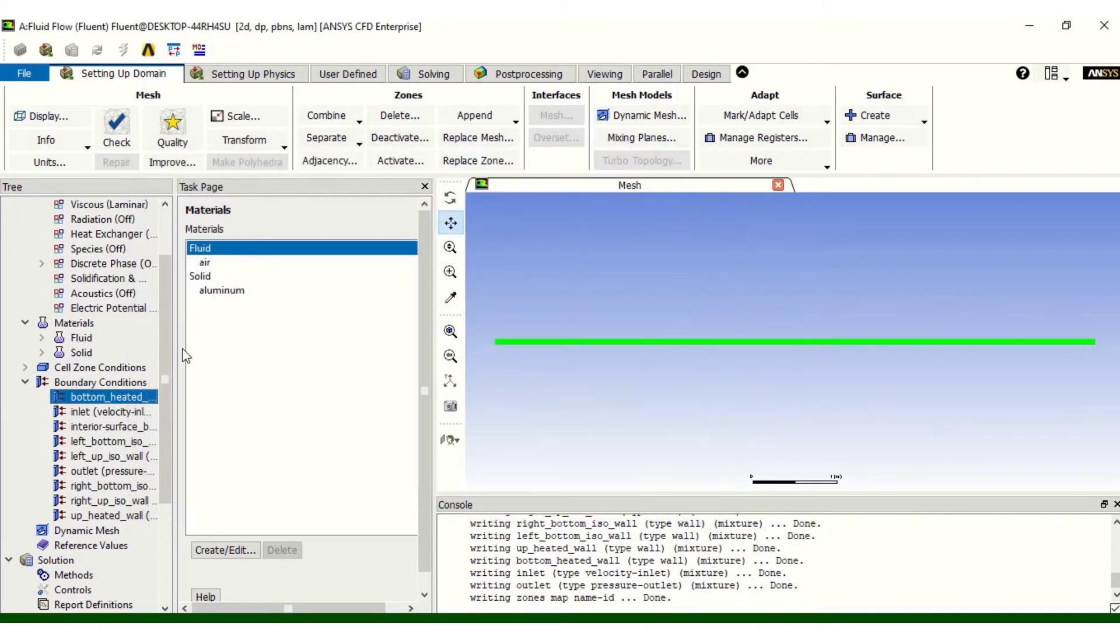
Step: Bring up the boundary condition settings and select the inlet zone
double_click(100, 382)
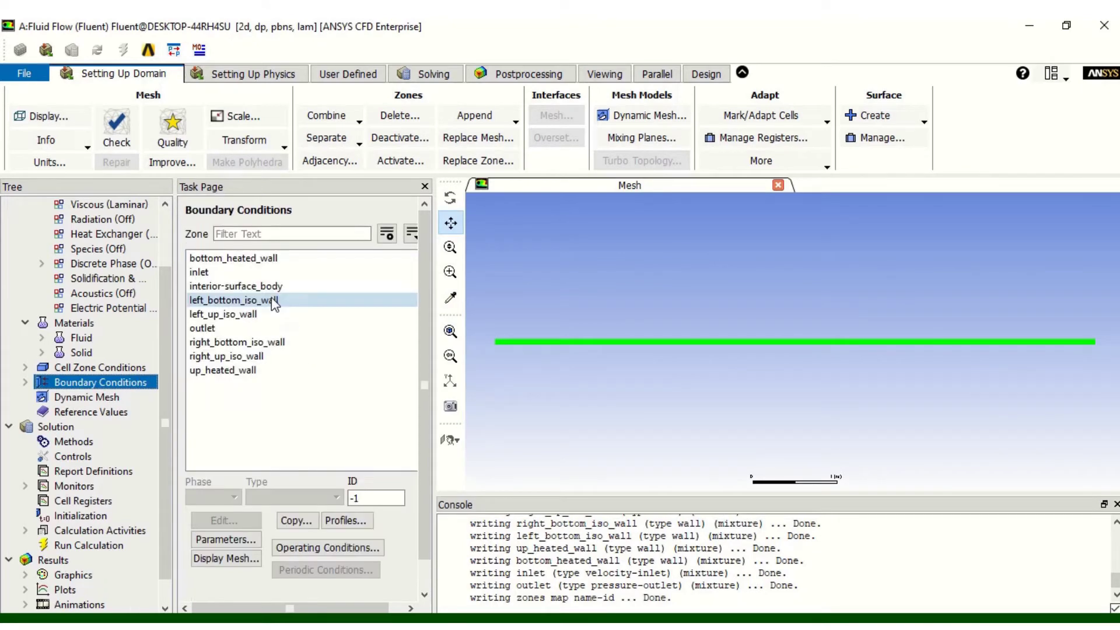
click(221, 274)
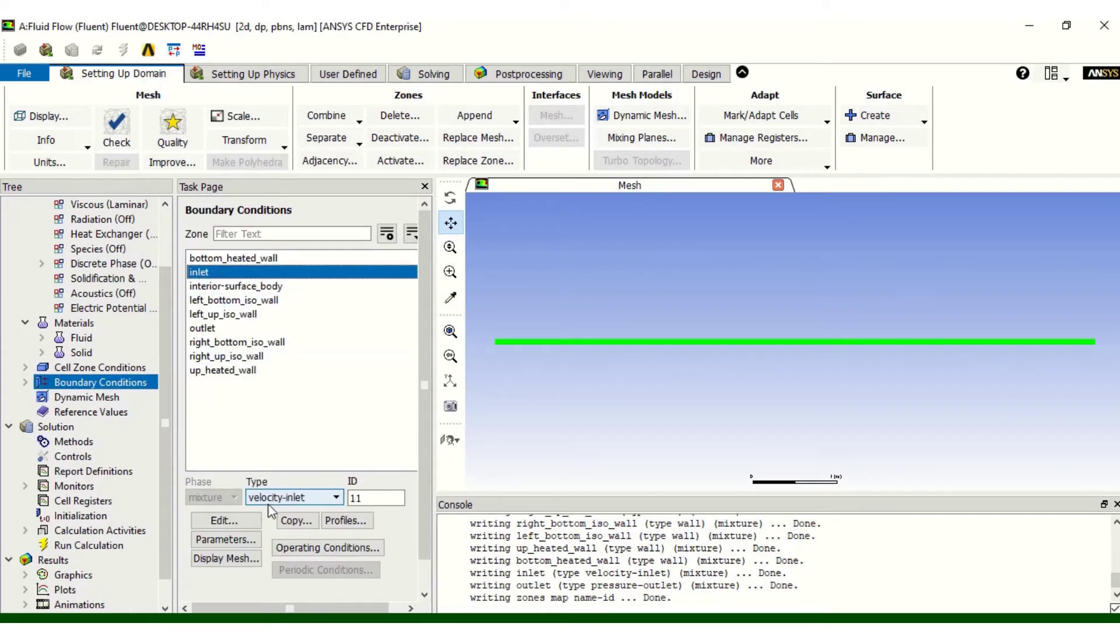